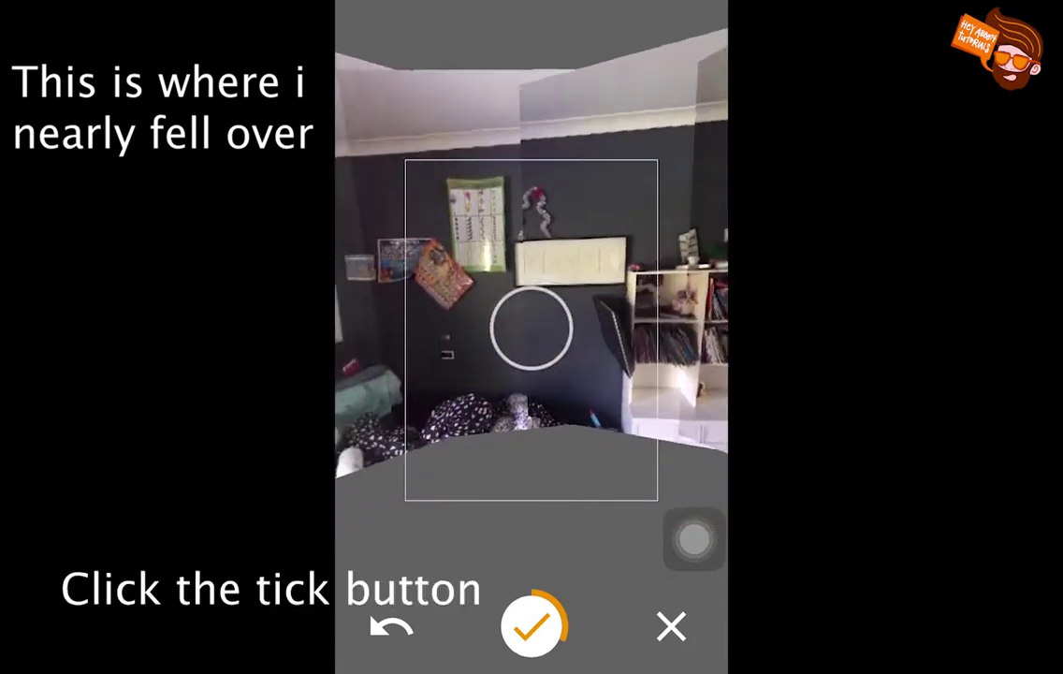
Step: Finish the photo sphere capture so it joins the 5 private photos
{"action": "left_click", "coordinate": [531, 625]}
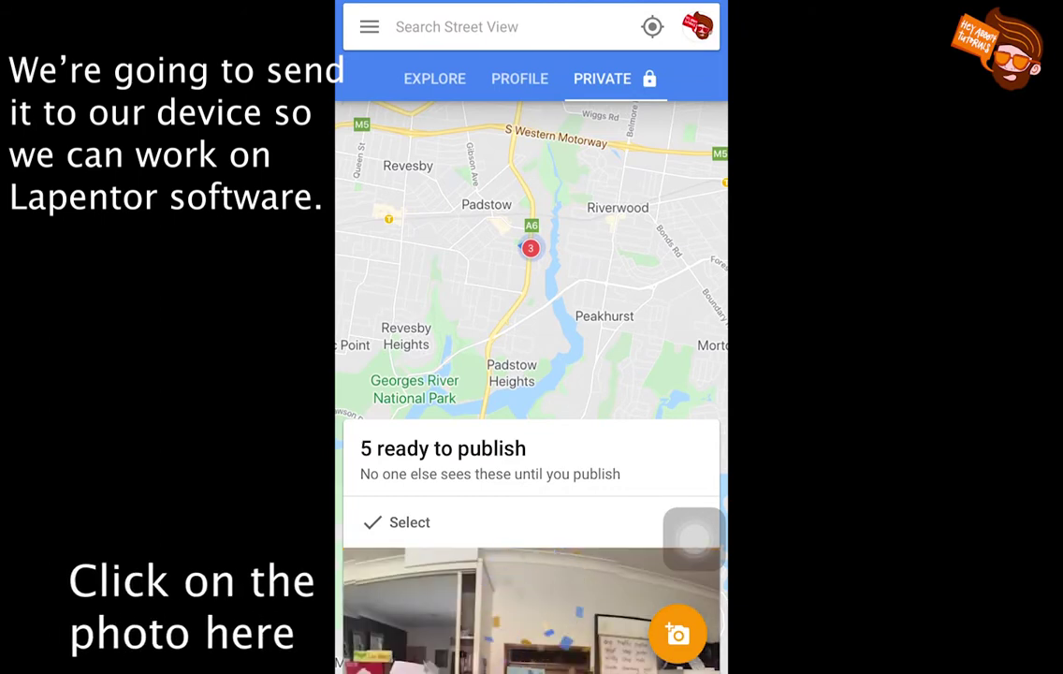
Step: Share the new photo sphere privately over AirDrop to the Mac
{"action": "left_click", "coordinate": [530, 604]}
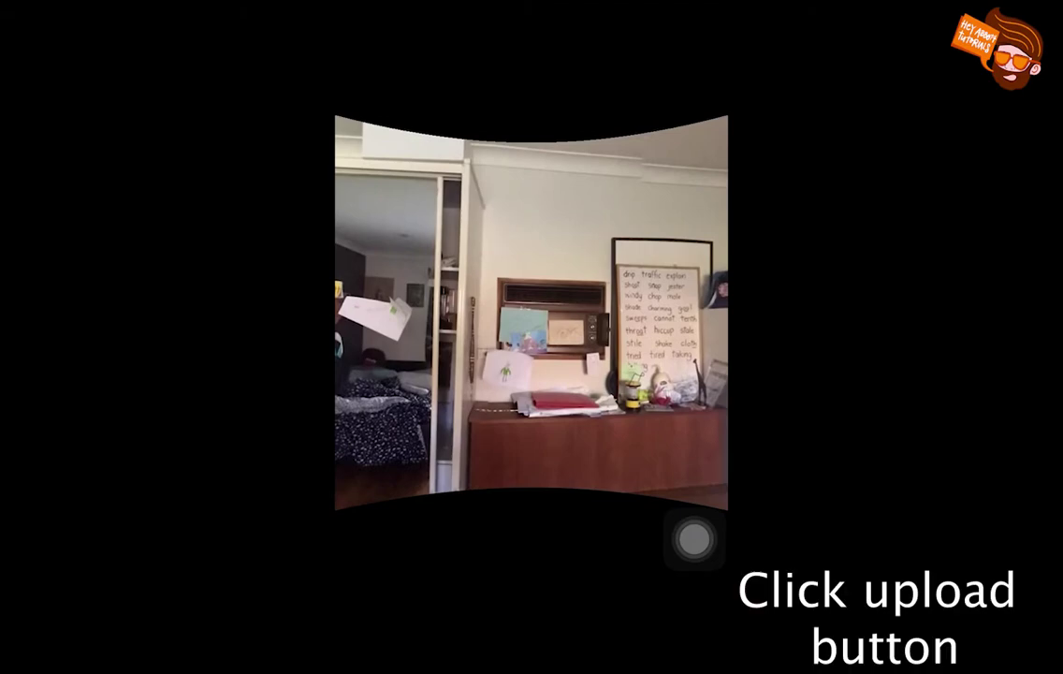
{"action": "left_click", "coordinate": [669, 607]}
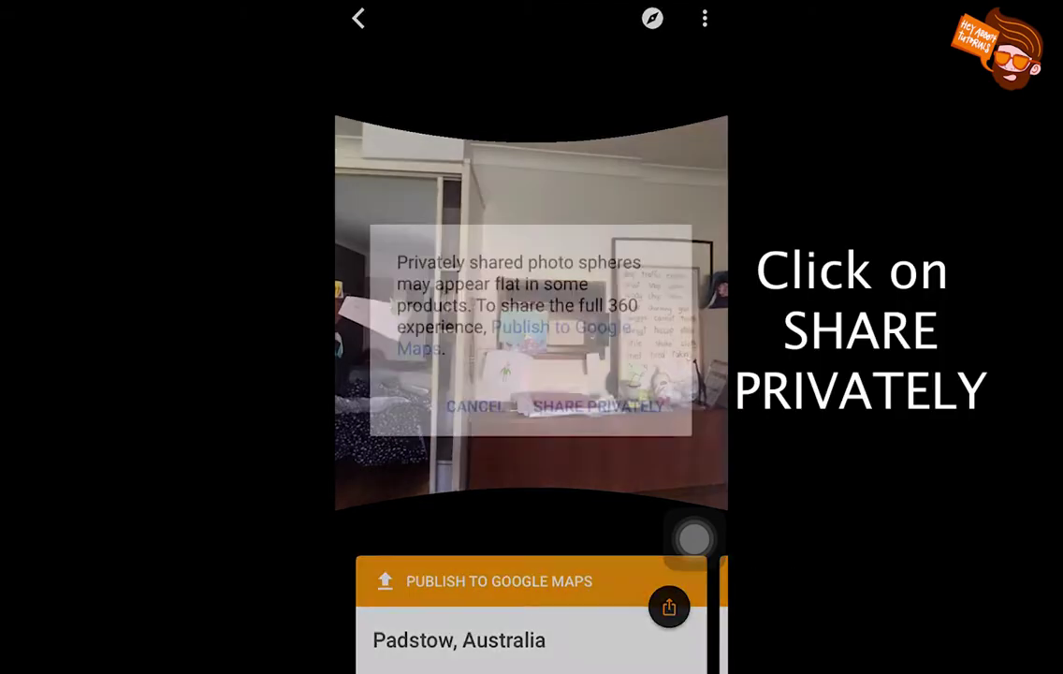
{"action": "left_click", "coordinate": [594, 400]}
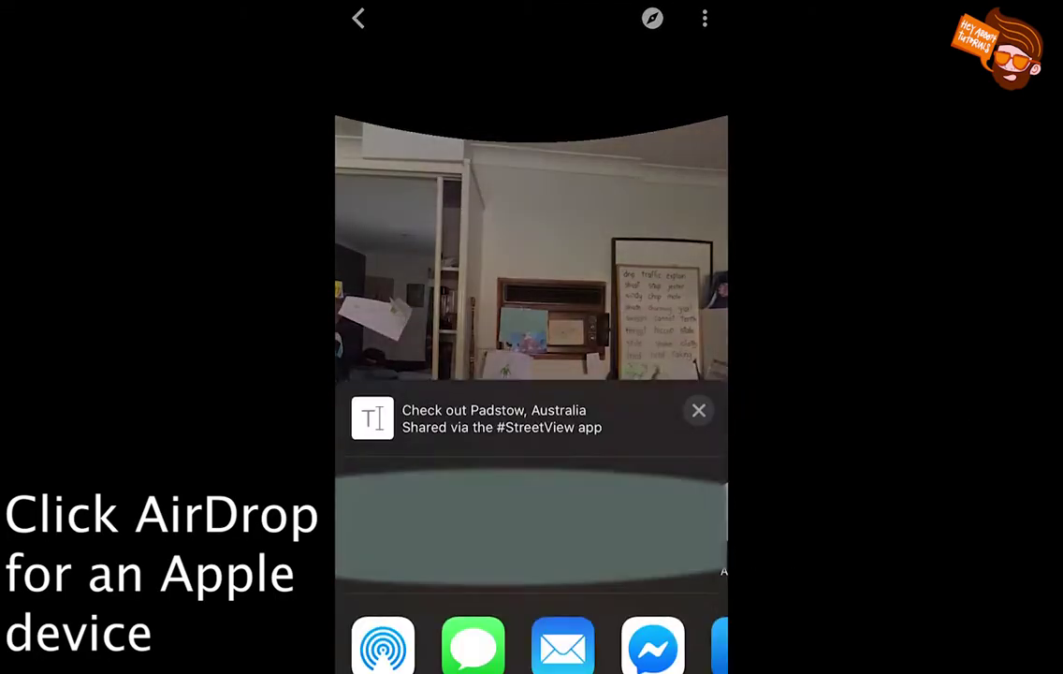
{"action": "left_click", "coordinate": [383, 571]}
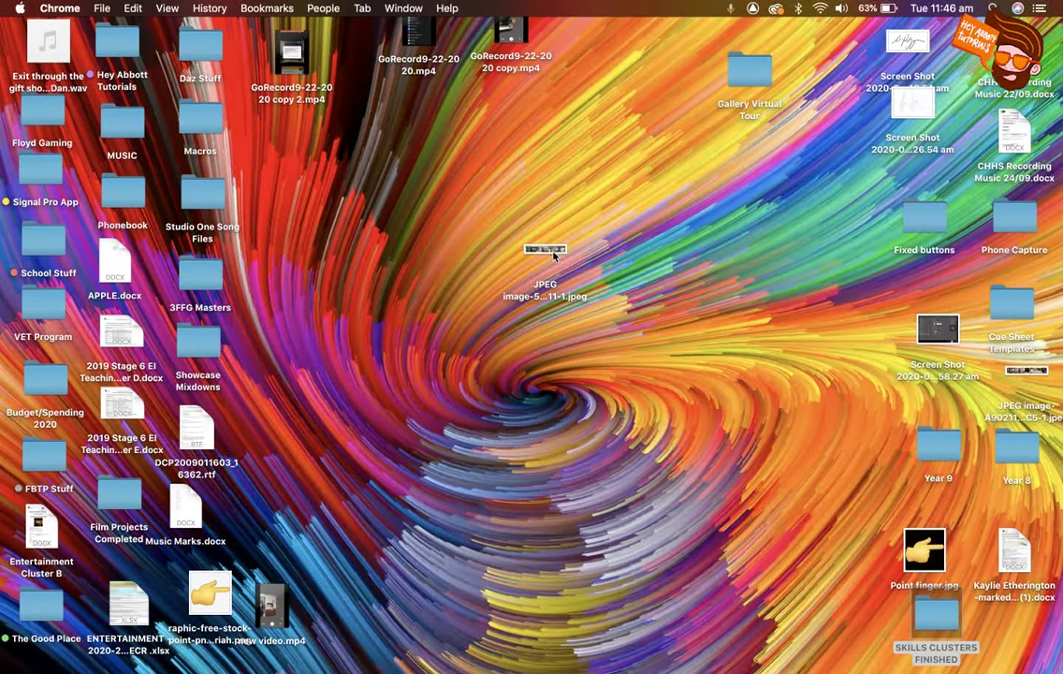
Step: Preview the panorama JPEG, then drag it onto Photoshop's Dock icon to open it
{"action": "left_click", "coordinate": [546, 250]}
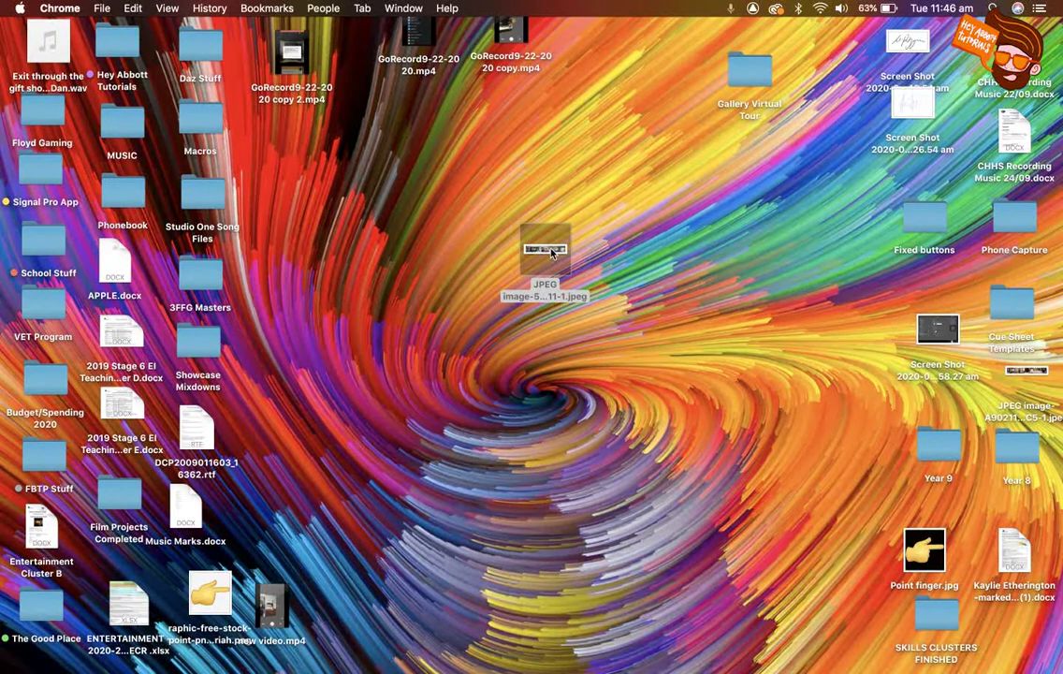
{"action": "double_click", "coordinate": [551, 250]}
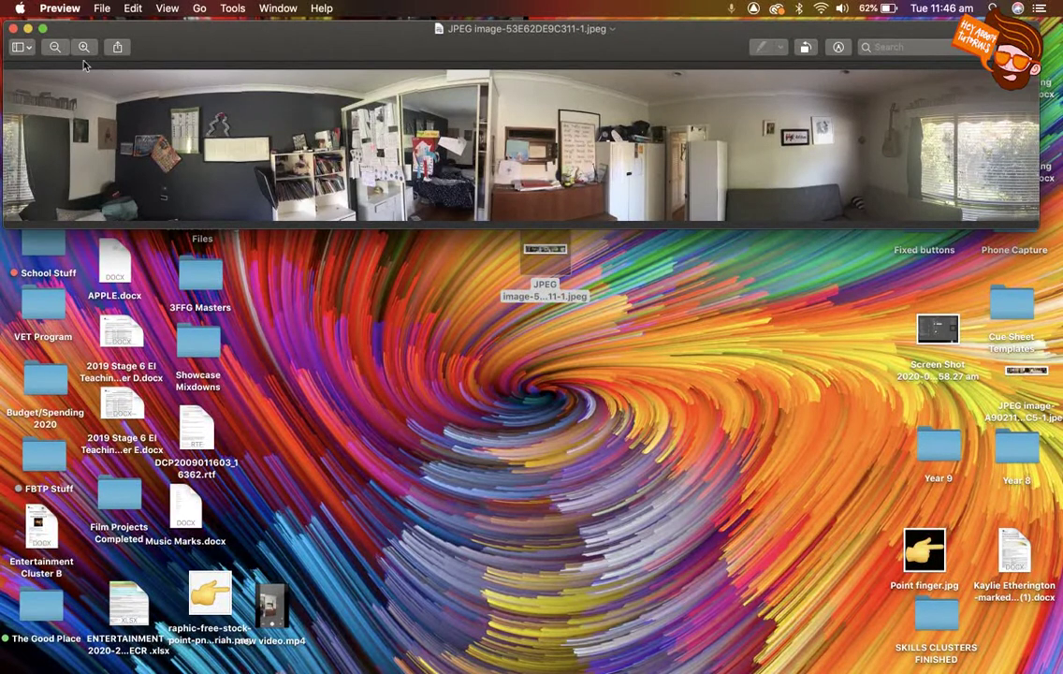
{"action": "left_click", "coordinate": [14, 31]}
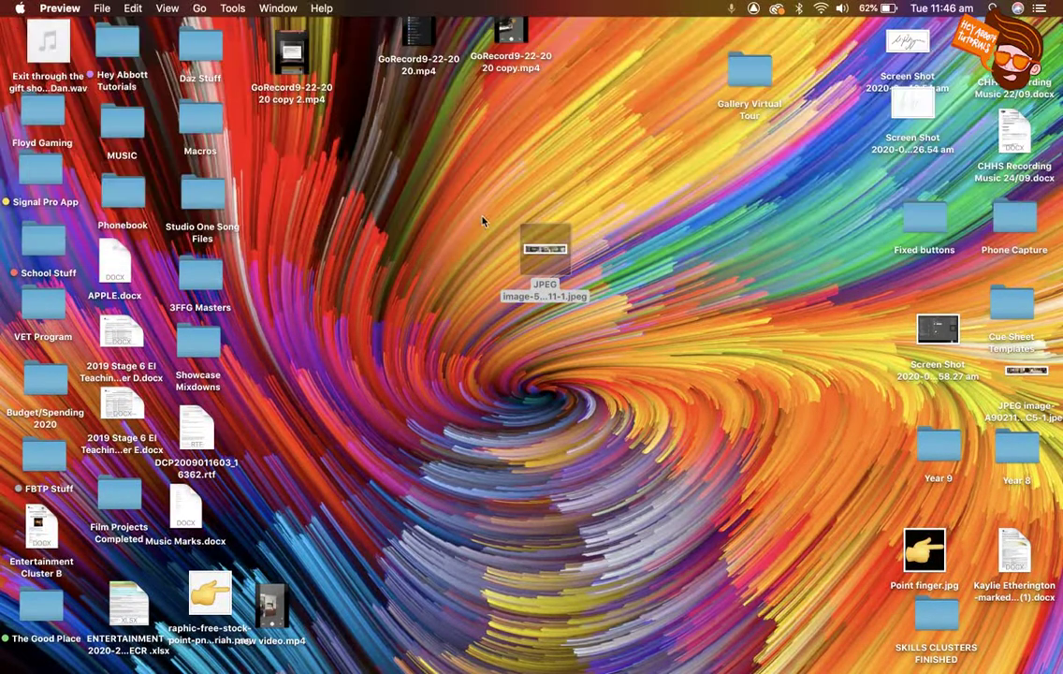
{"action": "left_click", "coordinate": [547, 252]}
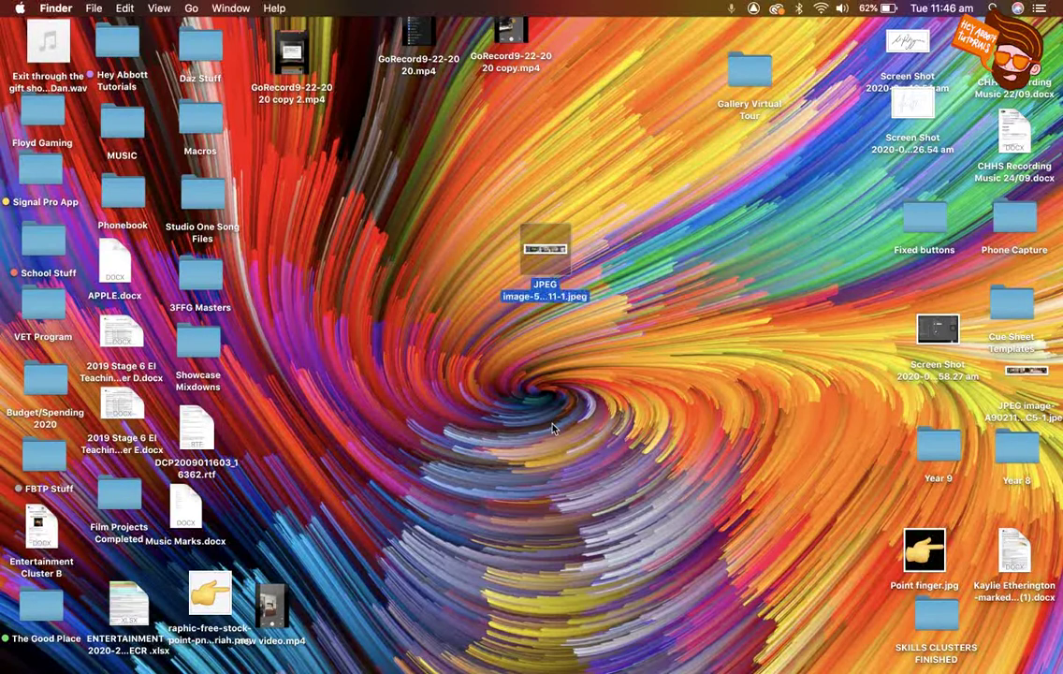
{"action": "left_click_drag", "start_coordinate": [548, 250], "coordinate": [688, 655]}
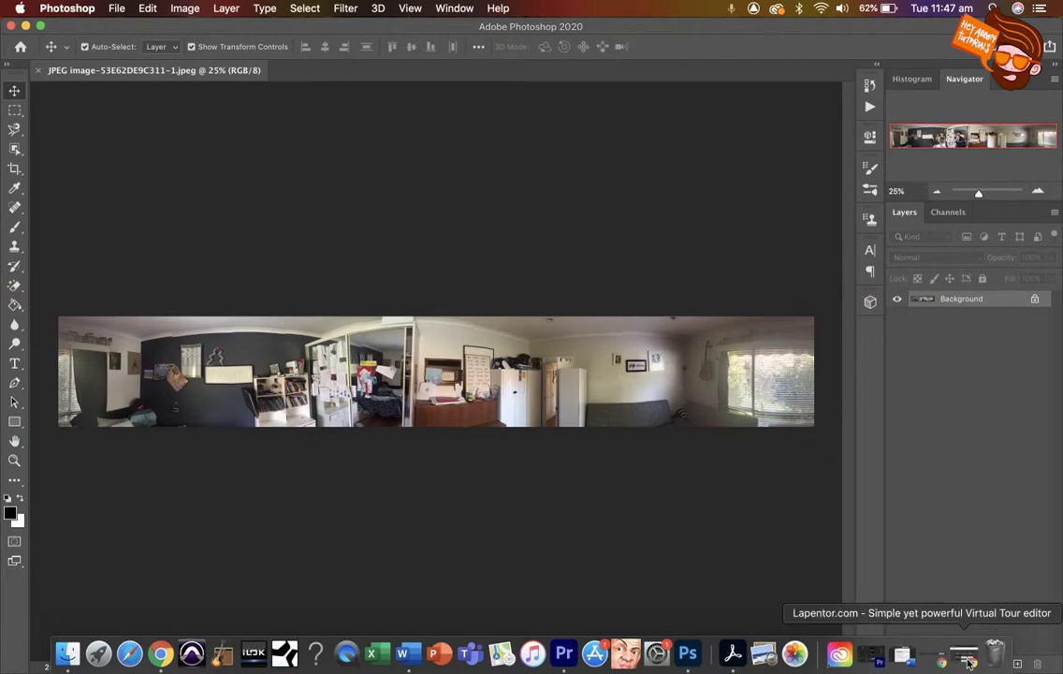
Step: In a new Chrome tab, search images for 'black brick wall background free stock'
{"action": "left_click", "coordinate": [969, 661]}
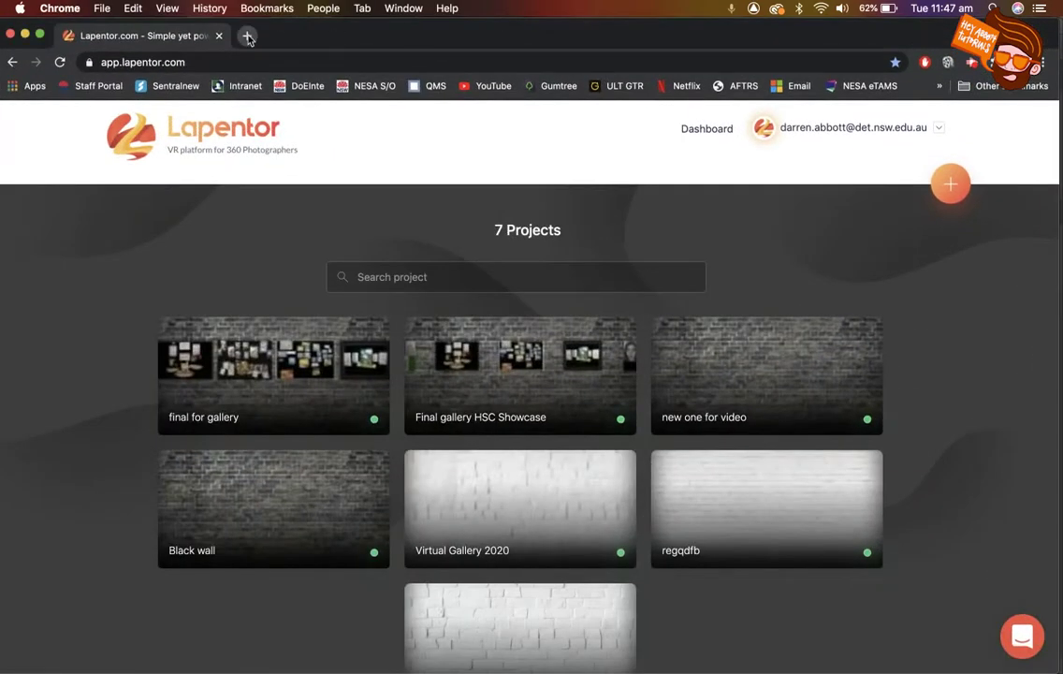
{"action": "key", "text": "super+t"}
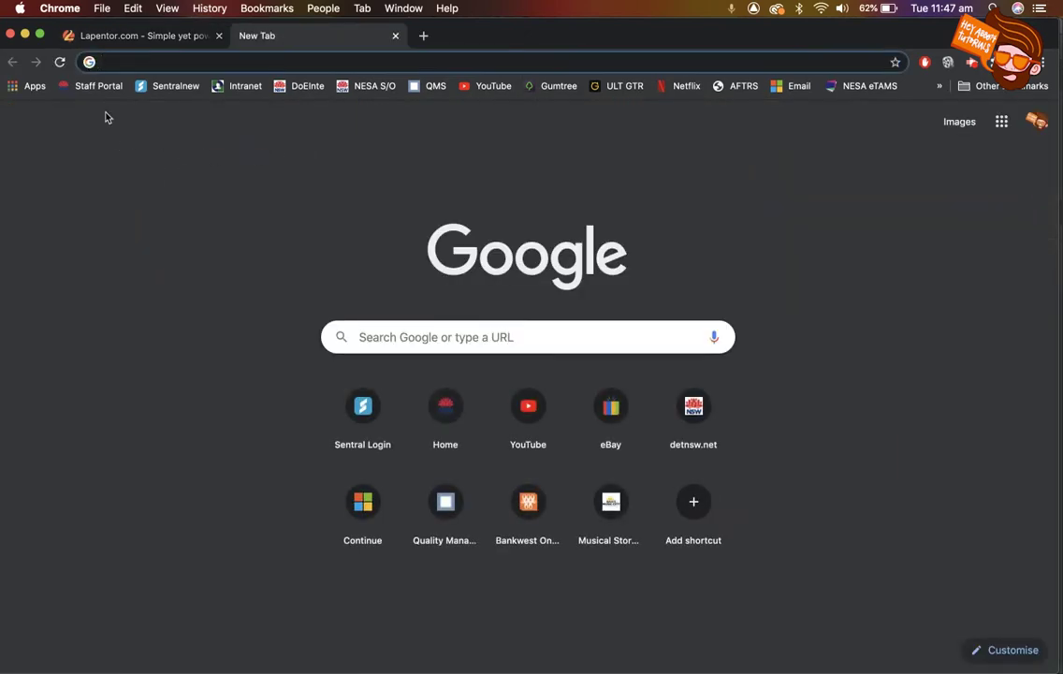
{"action": "type", "text": "black v"}
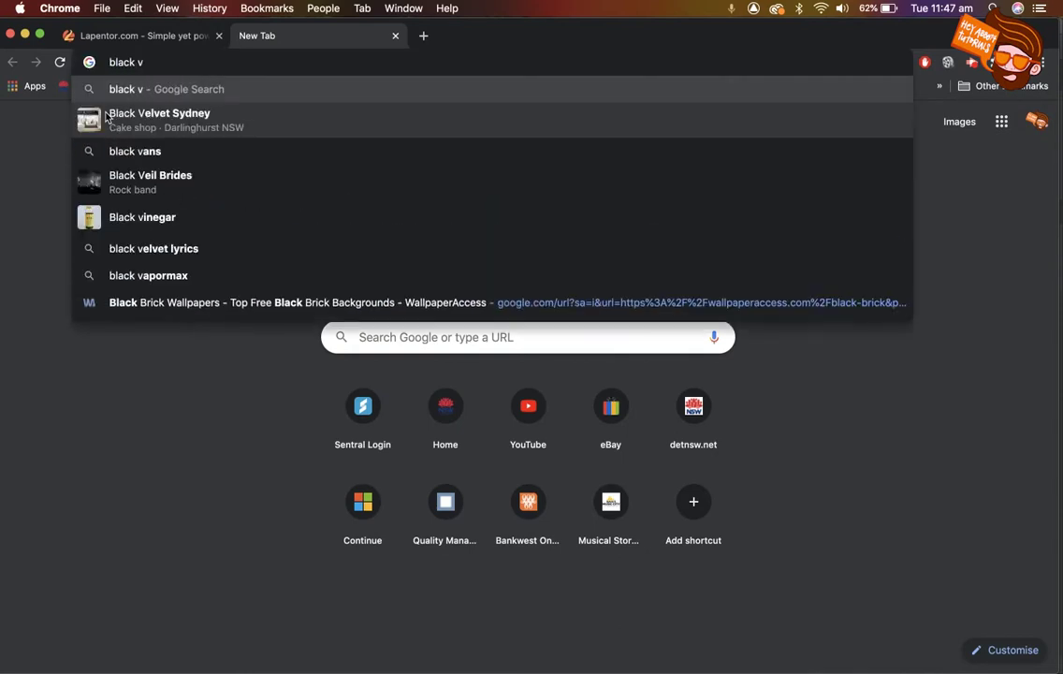
{"action": "key", "text": "BackSpace"}
{"action": "type", "text": "brick wall"}
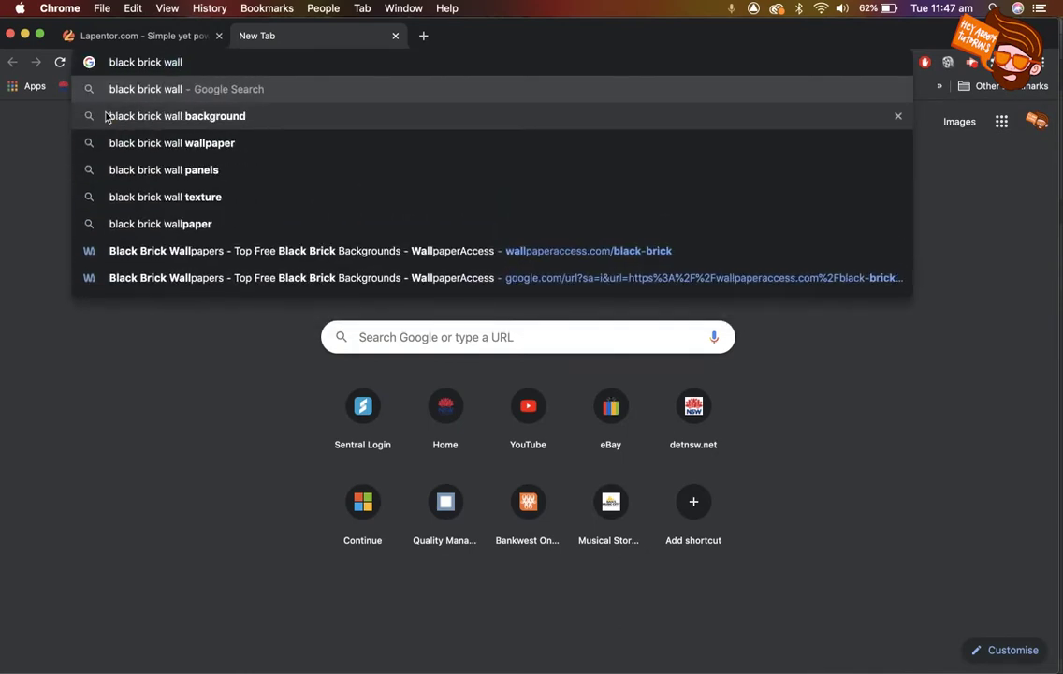
{"action": "type", "text": " background"}
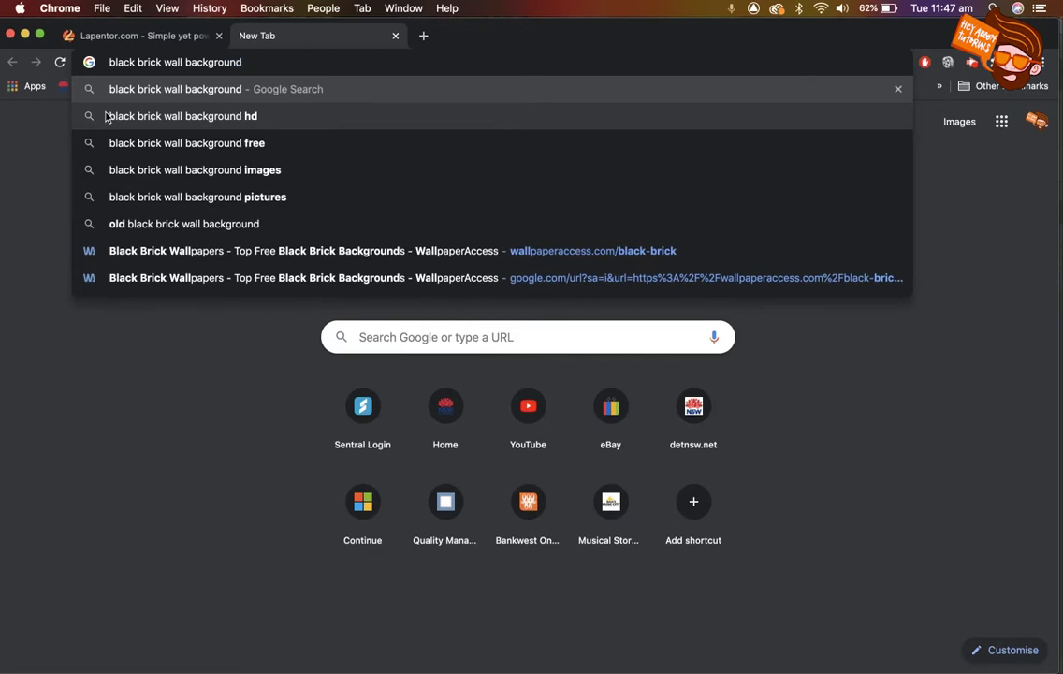
{"action": "type", "text": " free stock"}
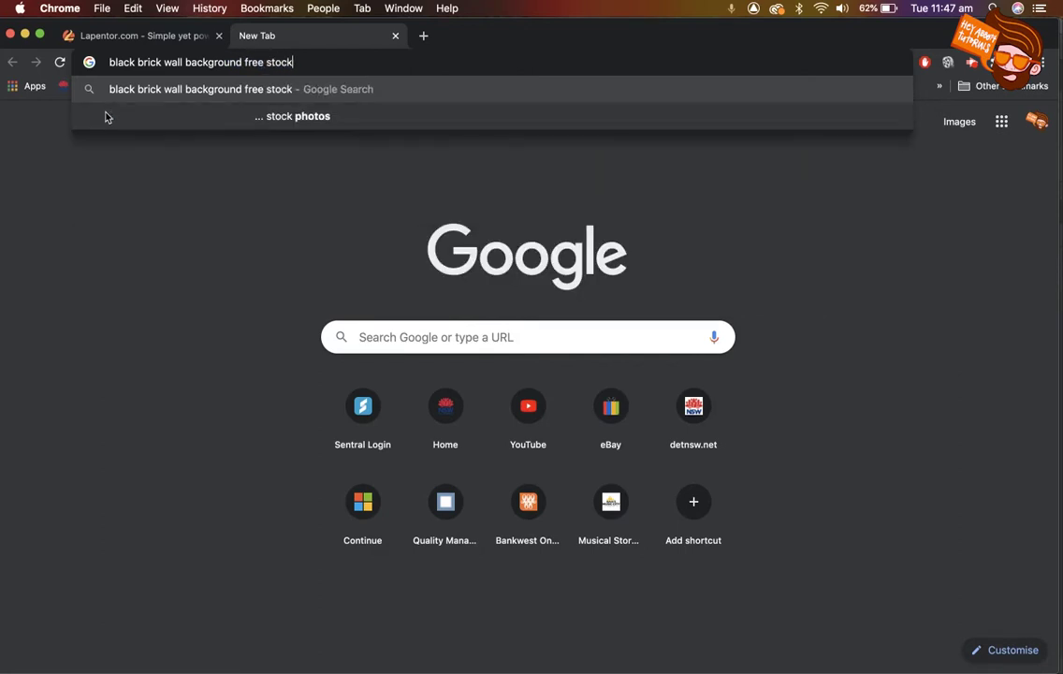
{"action": "key", "text": "Return"}
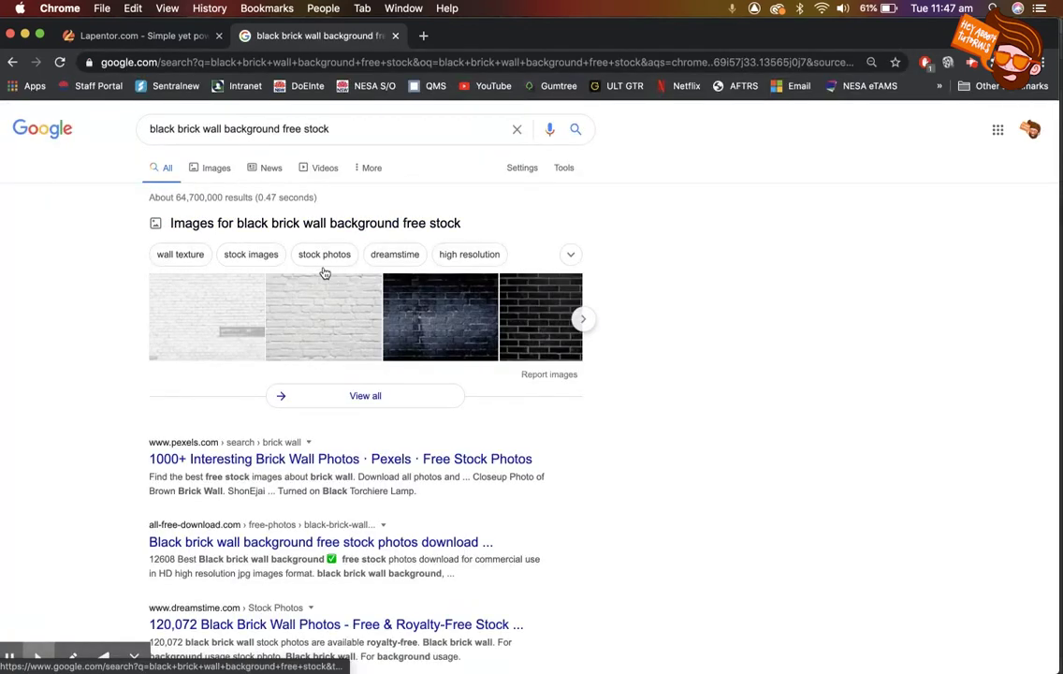
{"action": "left_click", "coordinate": [281, 290]}
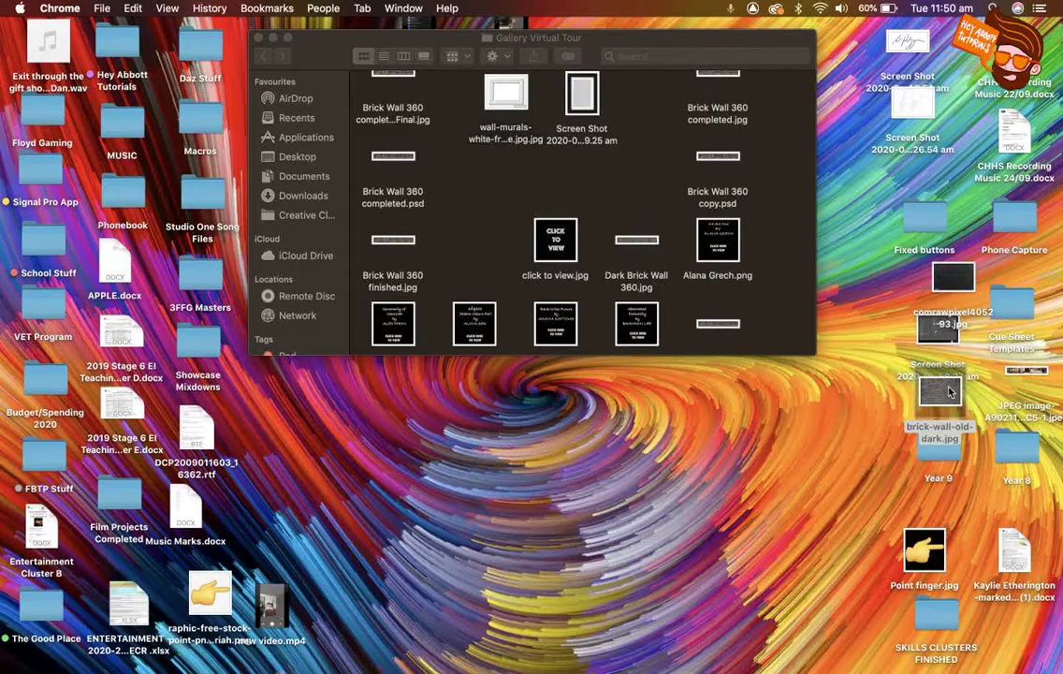
Step: Open brick-wall-old-dark.jpg, convert it to a normal layer, and drag it into the panorama
{"action": "double_click", "coordinate": [945, 393]}
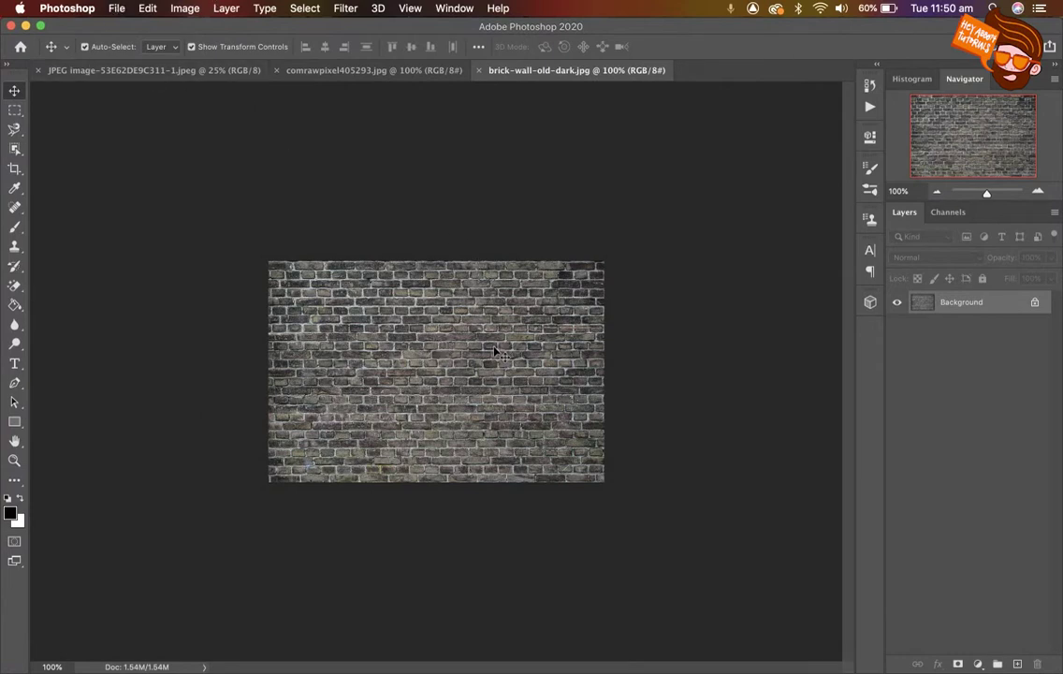
{"action": "left_click_drag", "start_coordinate": [438, 306], "coordinate": [420, 217]}
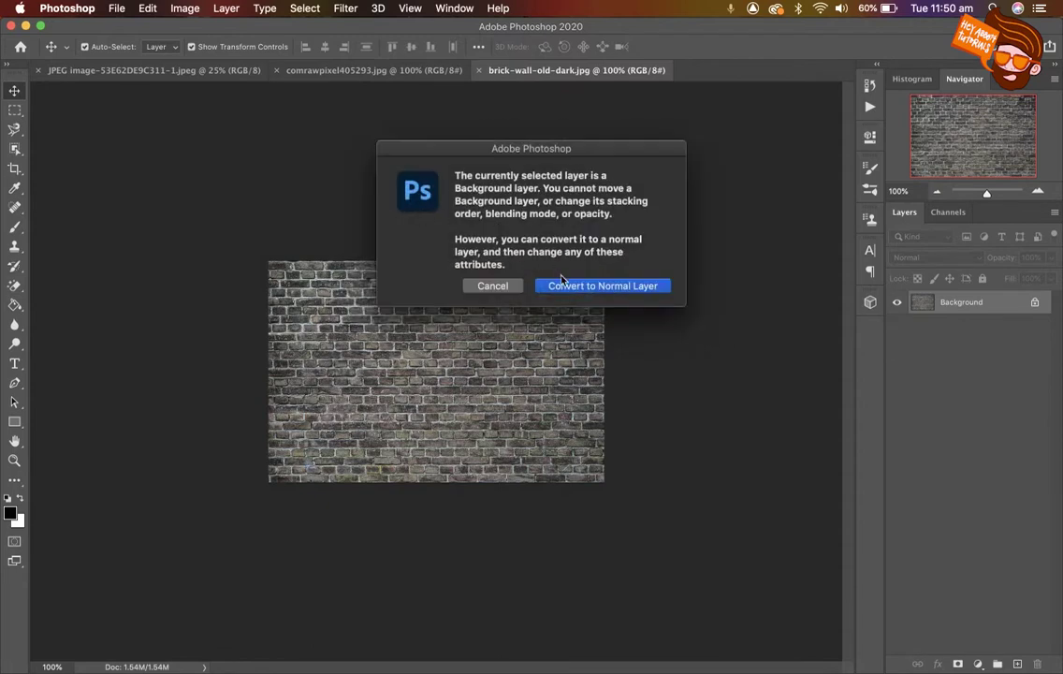
{"action": "left_click", "coordinate": [626, 287]}
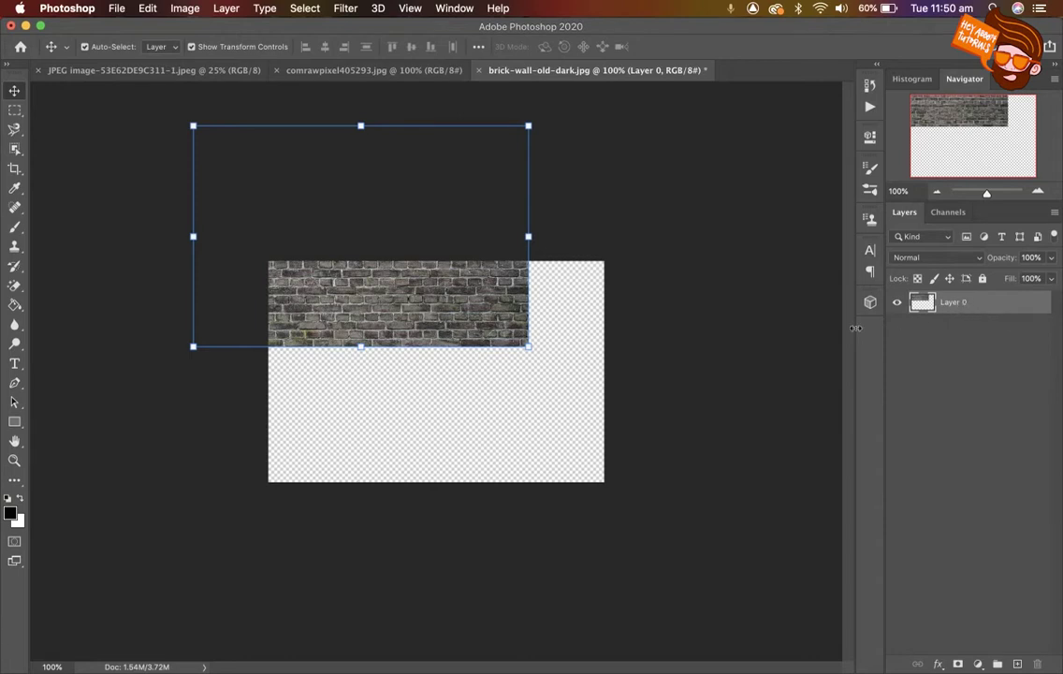
{"action": "left_click_drag", "start_coordinate": [450, 288], "coordinate": [312, 388]}
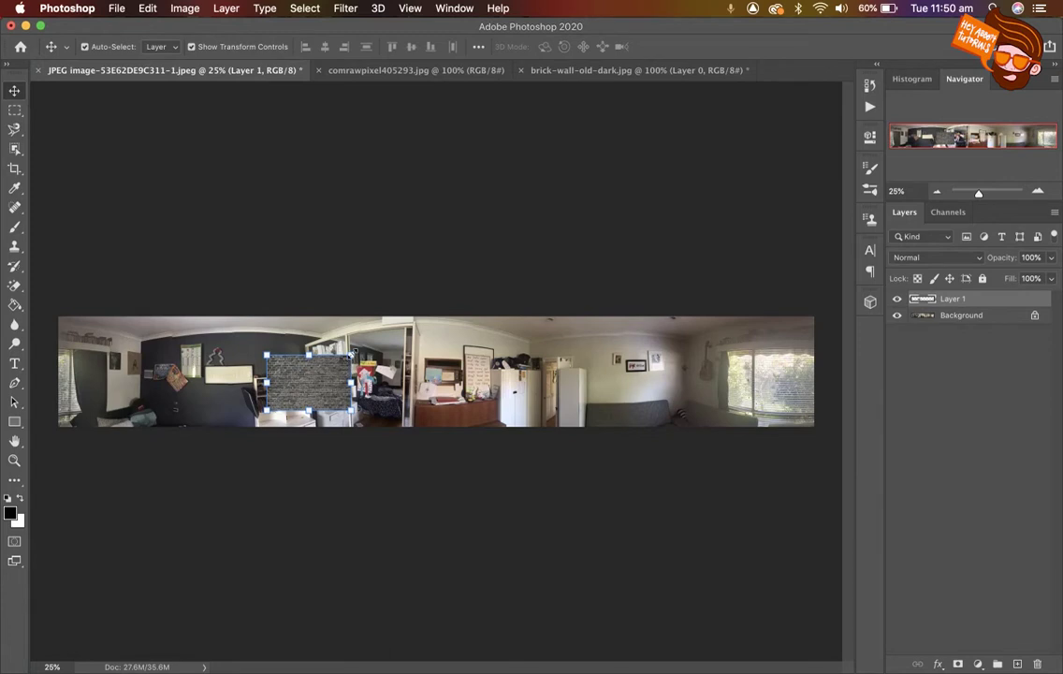
Step: Stretch the brick layer to the panorama's full height and align it to the left edge
{"action": "left_click_drag", "start_coordinate": [308, 353], "coordinate": [303, 310]}
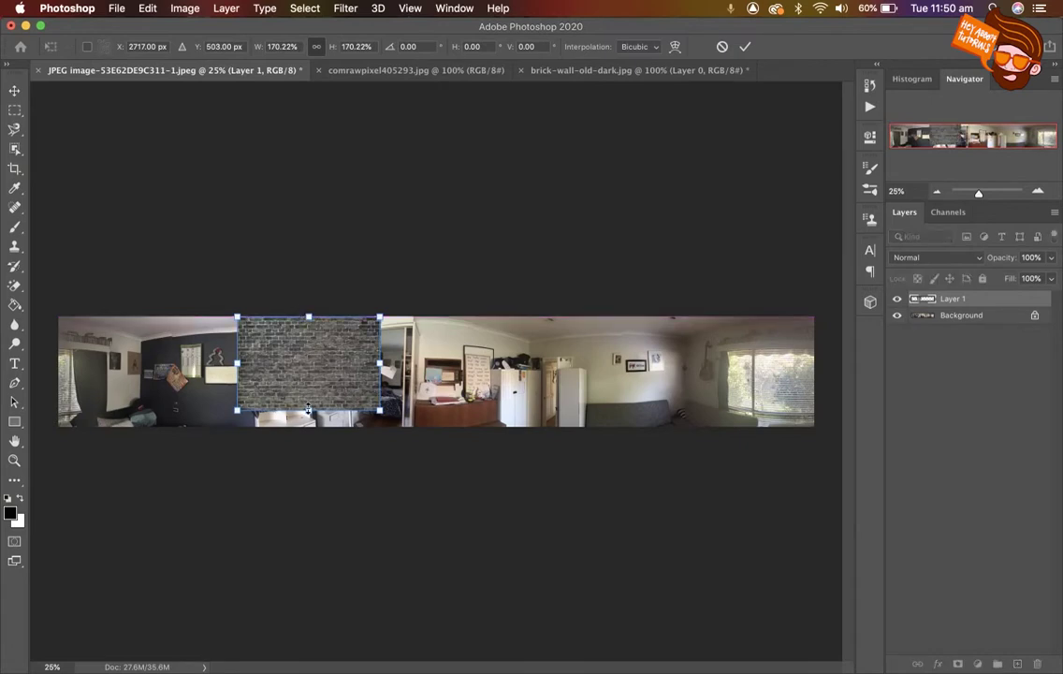
{"action": "left_click_drag", "start_coordinate": [308, 410], "coordinate": [308, 425]}
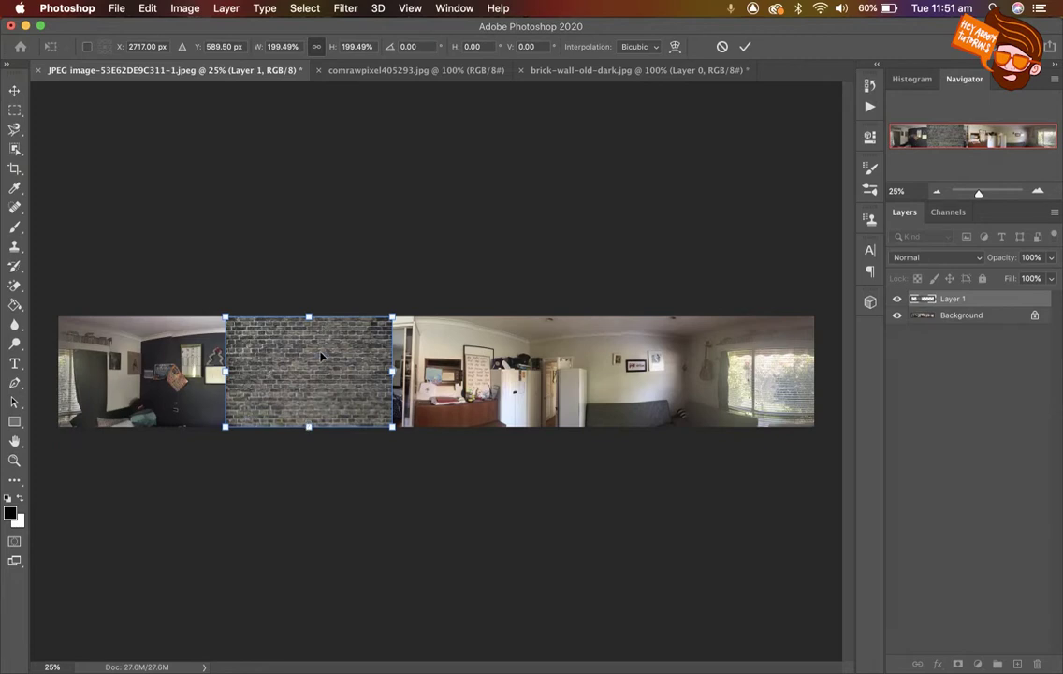
{"action": "key", "text": "Return"}
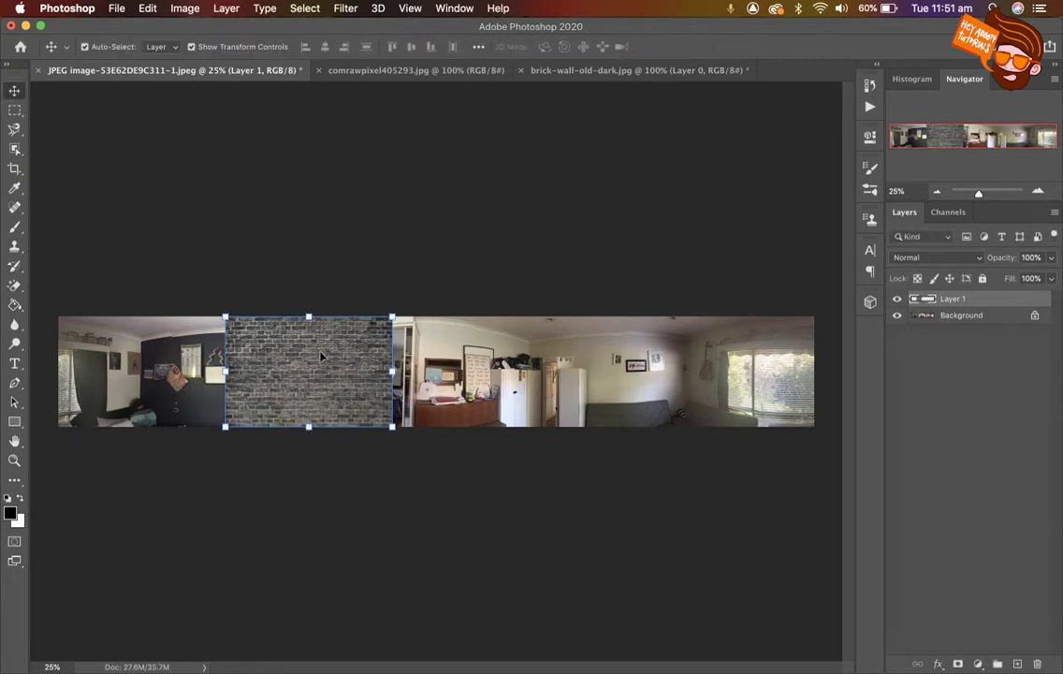
{"action": "left_click_drag", "start_coordinate": [320, 356], "coordinate": [148, 357]}
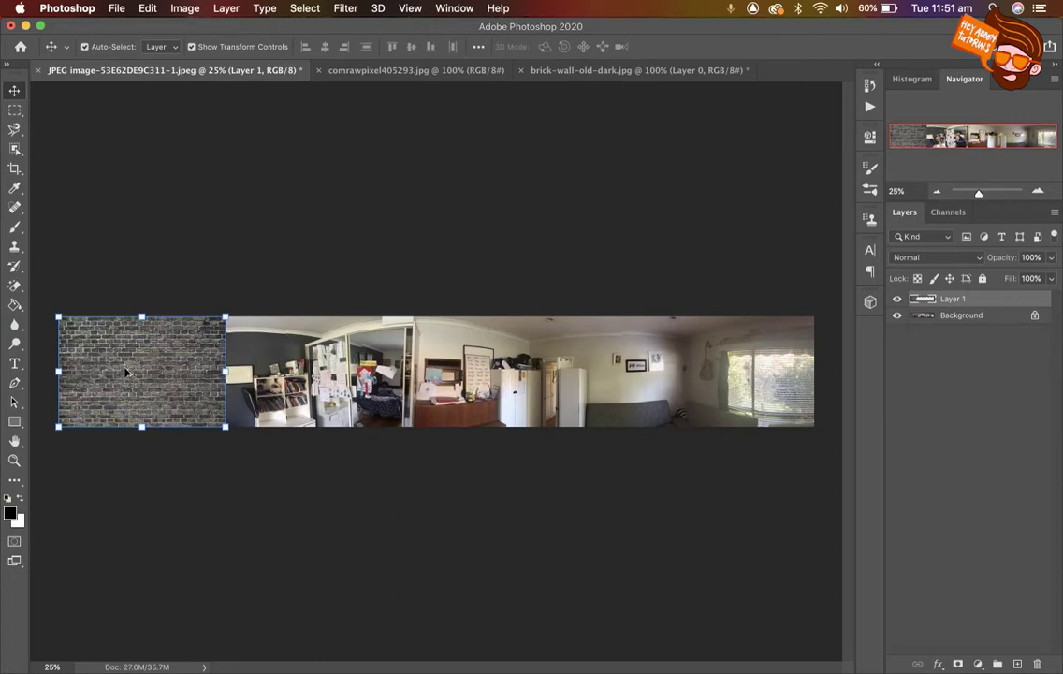
Step: Line up four brick layer copies side by side across the panorama's full width
{"action": "left_click_drag", "start_coordinate": [127, 372], "coordinate": [461, 375]}
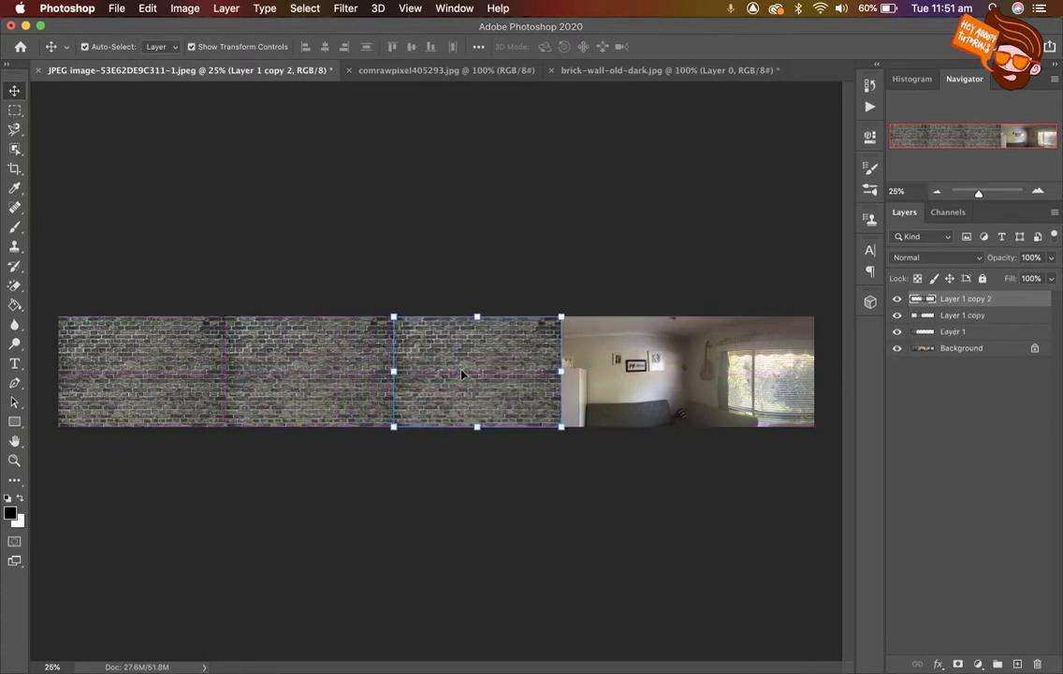
{"action": "key", "text": "super+h"}
{"action": "left_click_drag", "start_coordinate": [438, 354], "coordinate": [772, 360]}
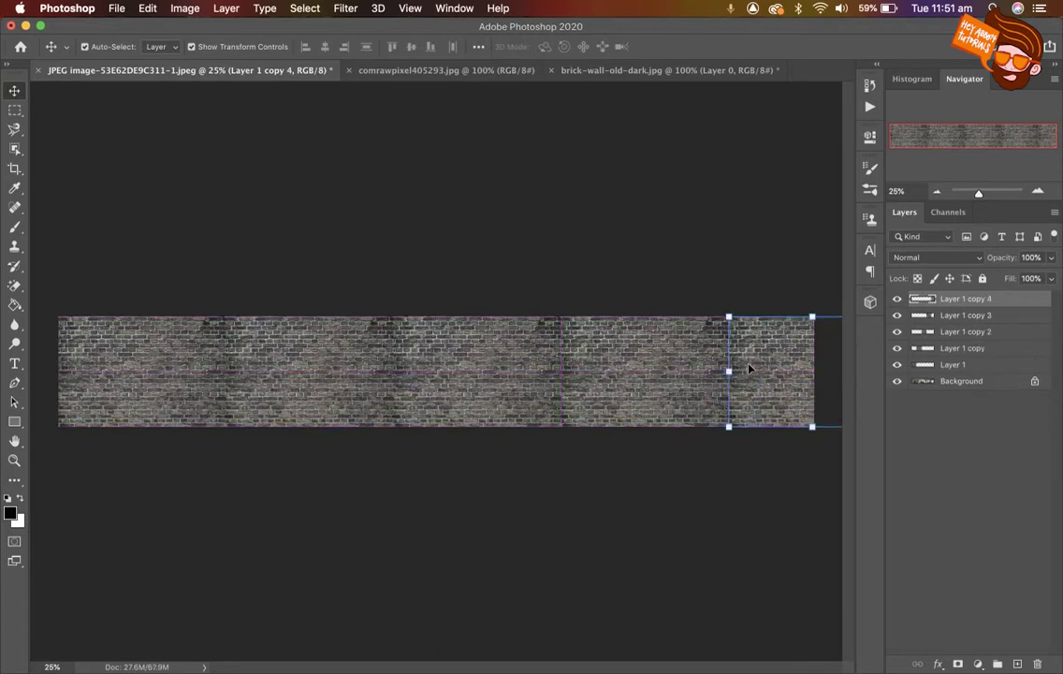
{"action": "left_click", "coordinate": [693, 379]}
{"action": "left_click", "coordinate": [539, 383]}
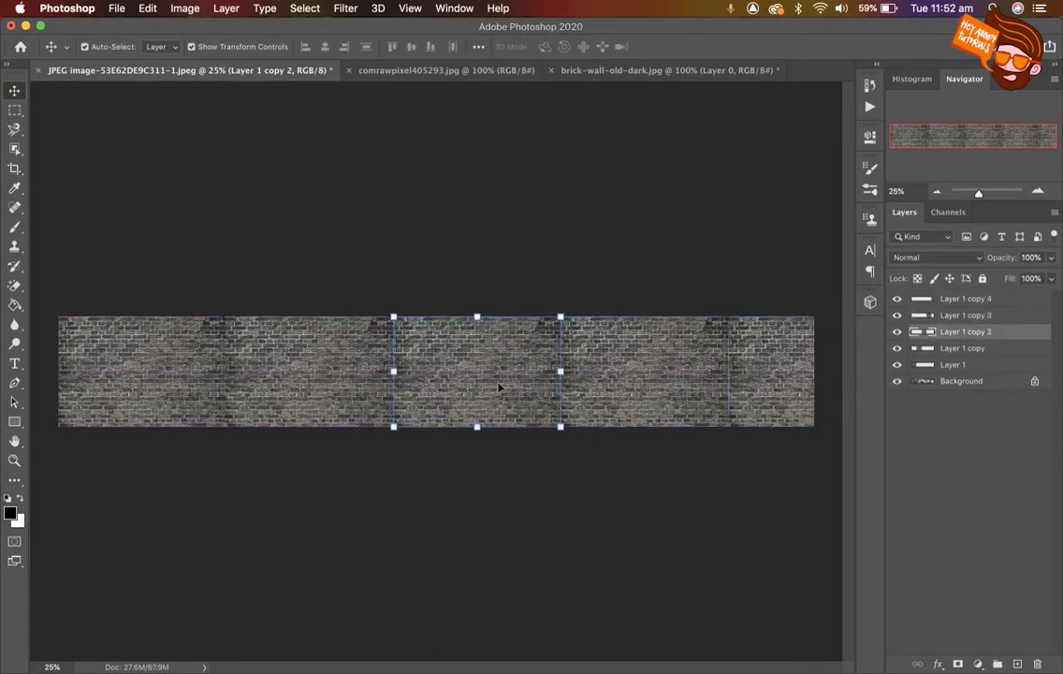
{"action": "left_click", "coordinate": [749, 368]}
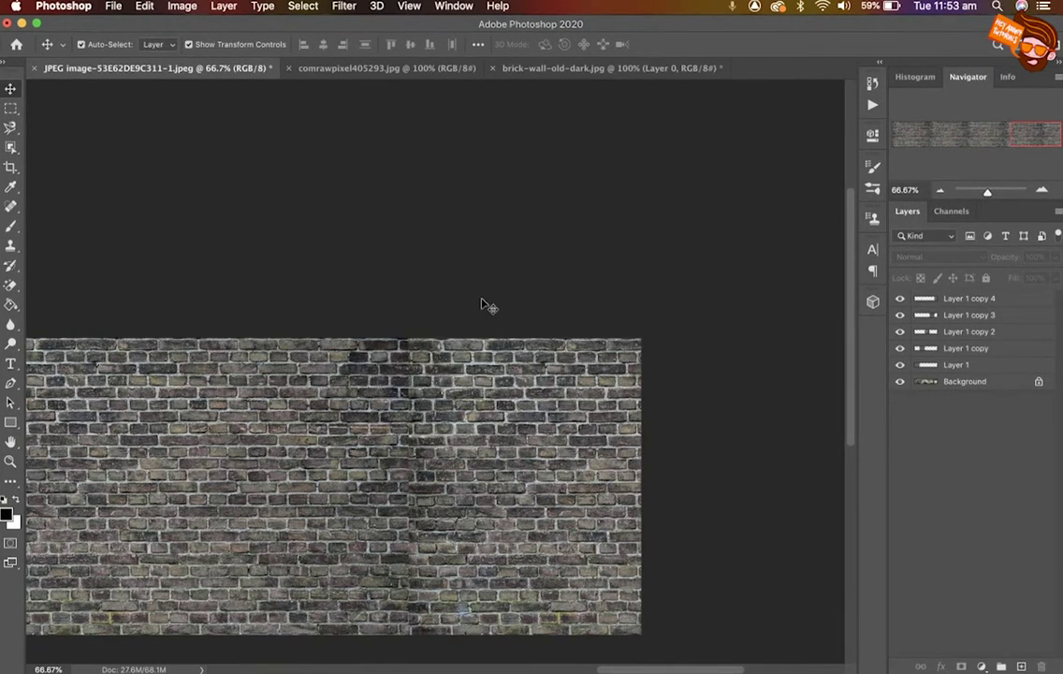
Step: Nudge the brick layer slightly left and zoom the view out to 25%
{"action": "scroll", "coordinate": [484, 305], "scroll_direction": "left", "scroll_amount": 10}
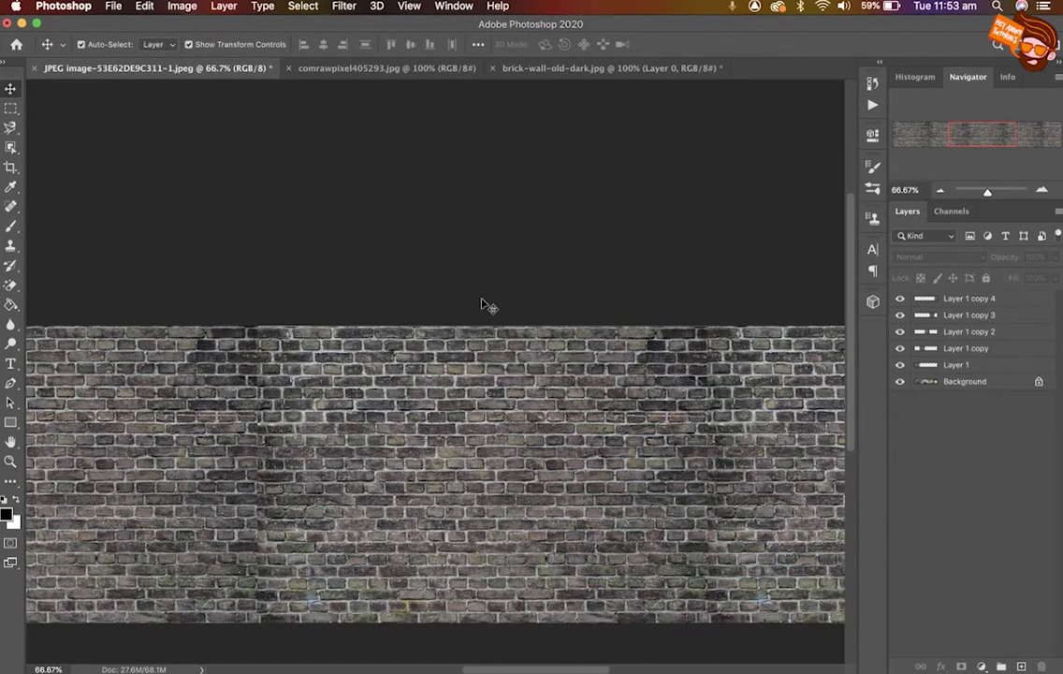
{"action": "scroll", "coordinate": [484, 305], "scroll_direction": "left", "scroll_amount": 10}
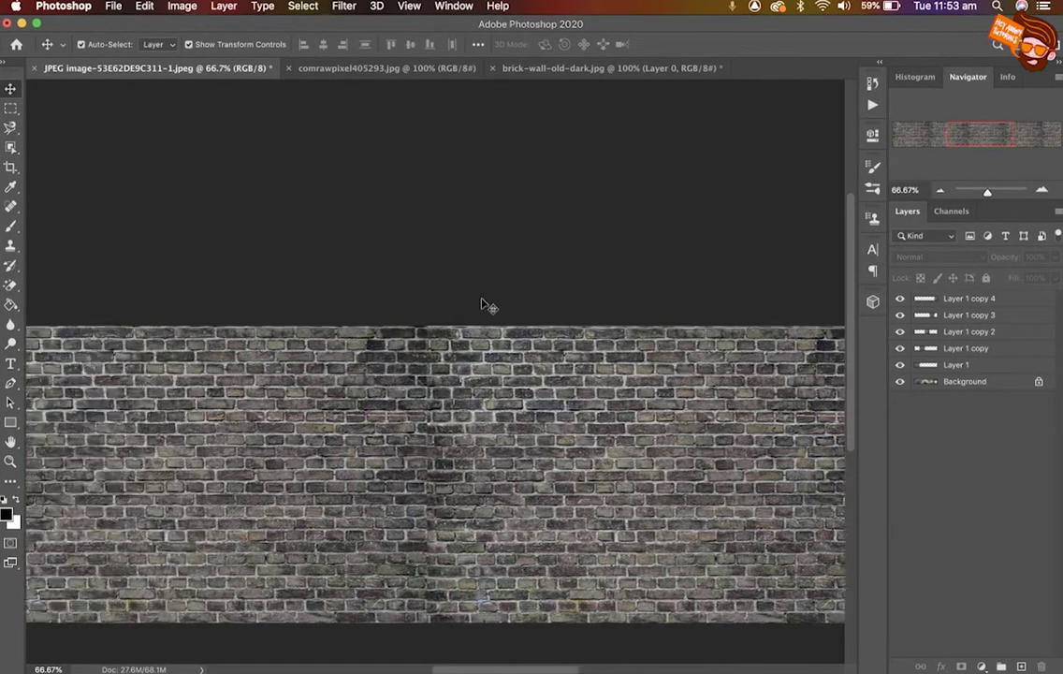
{"action": "scroll", "coordinate": [483, 305], "scroll_direction": "left", "scroll_amount": 5}
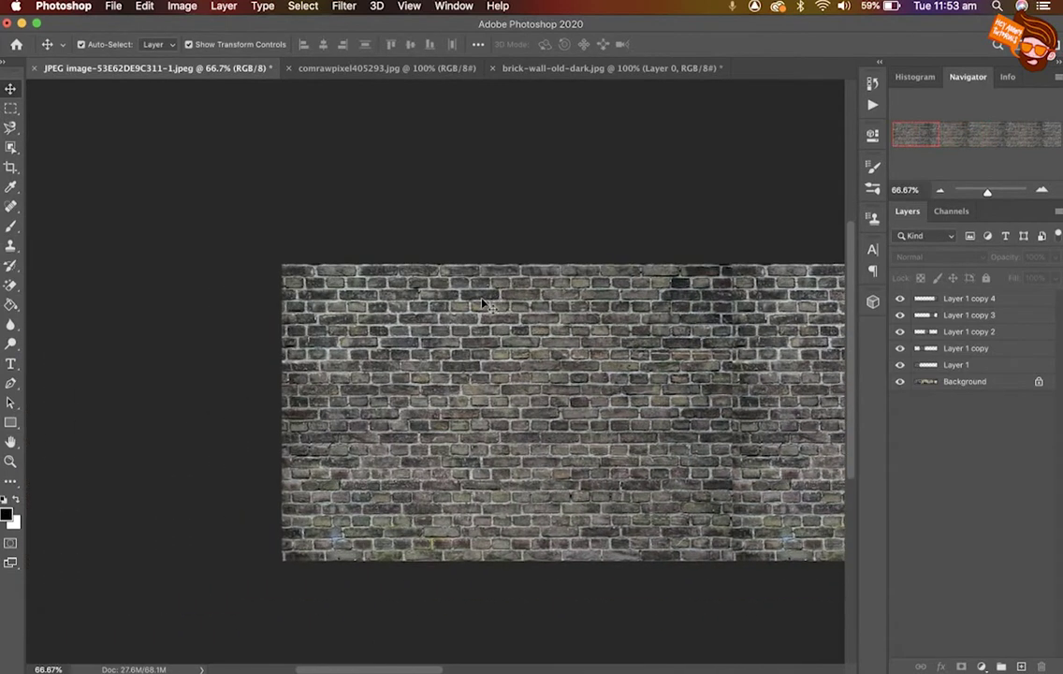
{"action": "left_click_drag", "start_coordinate": [599, 286], "coordinate": [577, 285]}
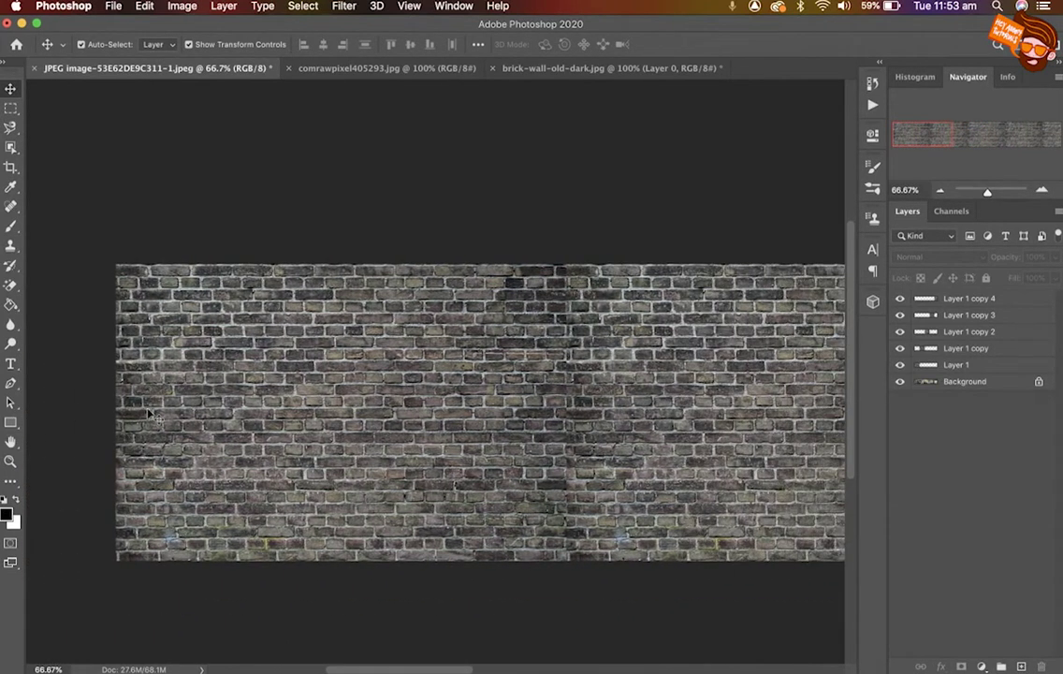
{"action": "left_click", "coordinate": [9, 462]}
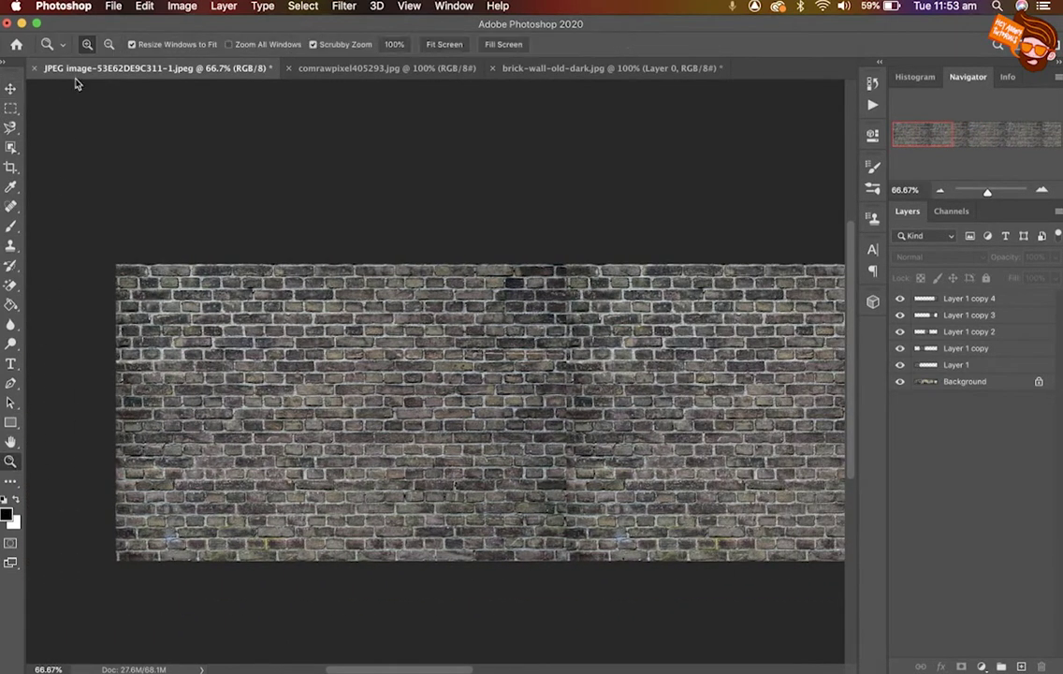
{"action": "left_click", "coordinate": [107, 44]}
{"action": "left_click", "coordinate": [346, 338]}
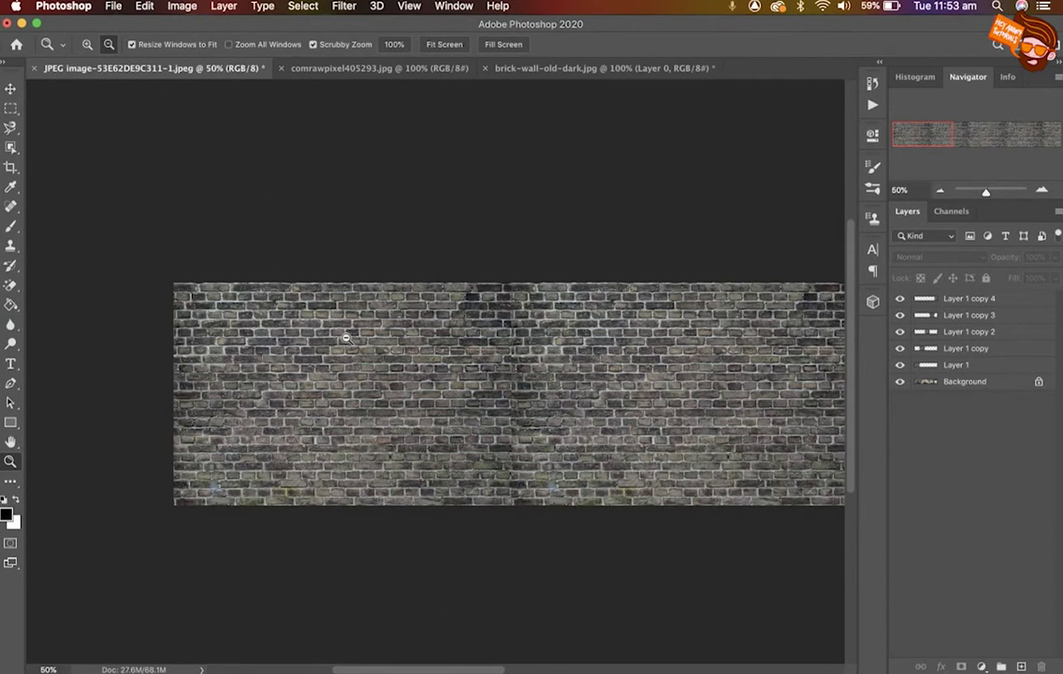
{"action": "left_click", "coordinate": [347, 338]}
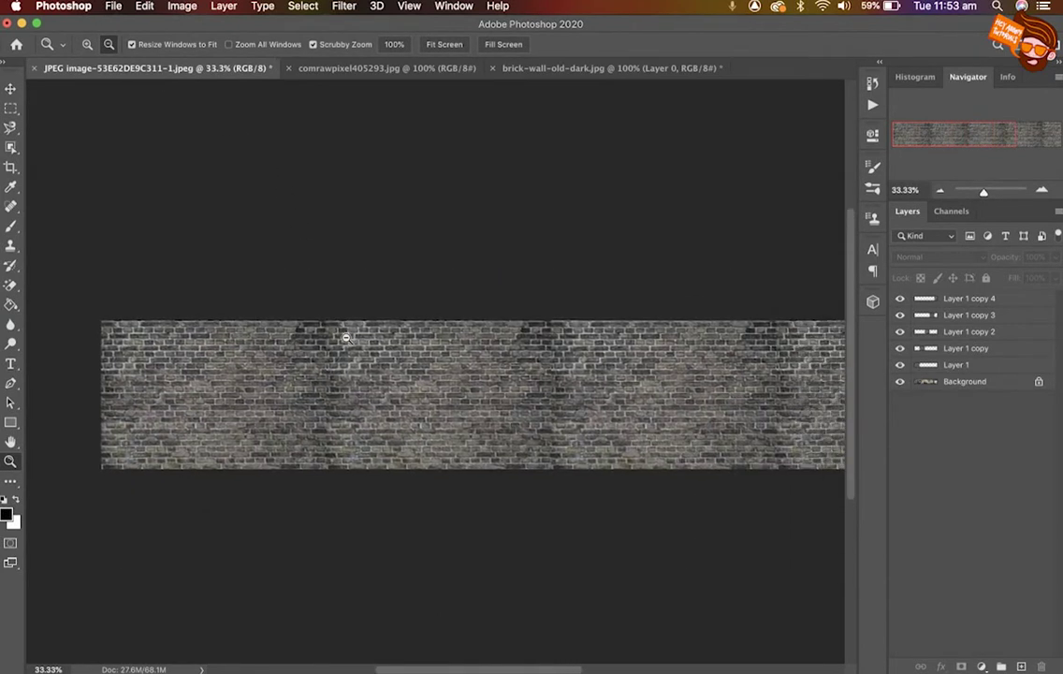
{"action": "left_click", "coordinate": [347, 338]}
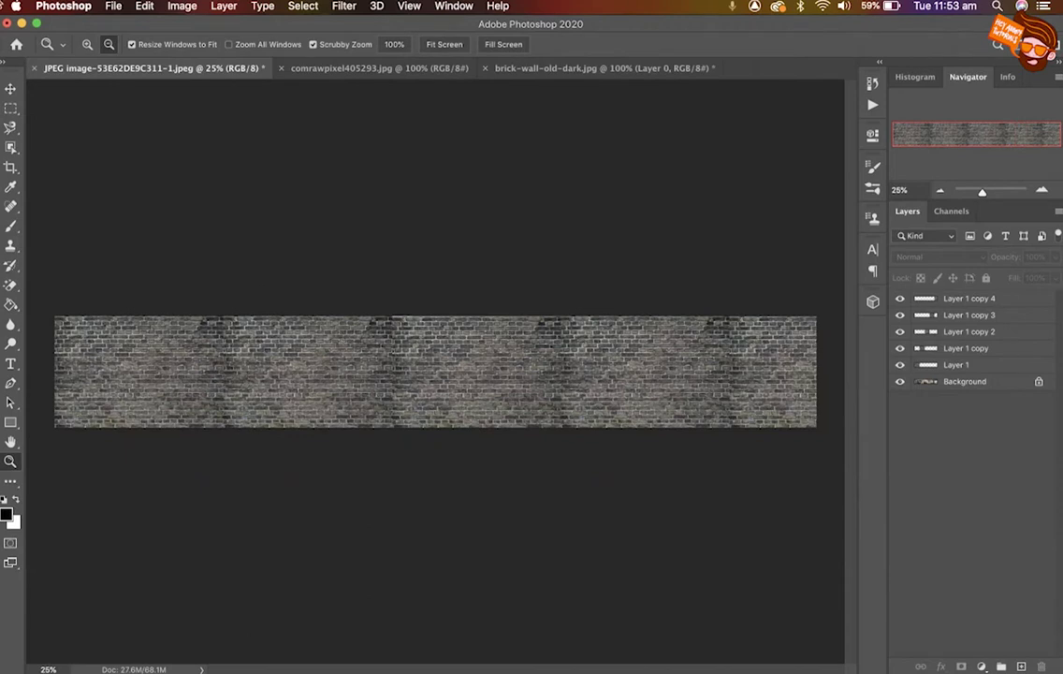
{"action": "left_click", "coordinate": [11, 89]}
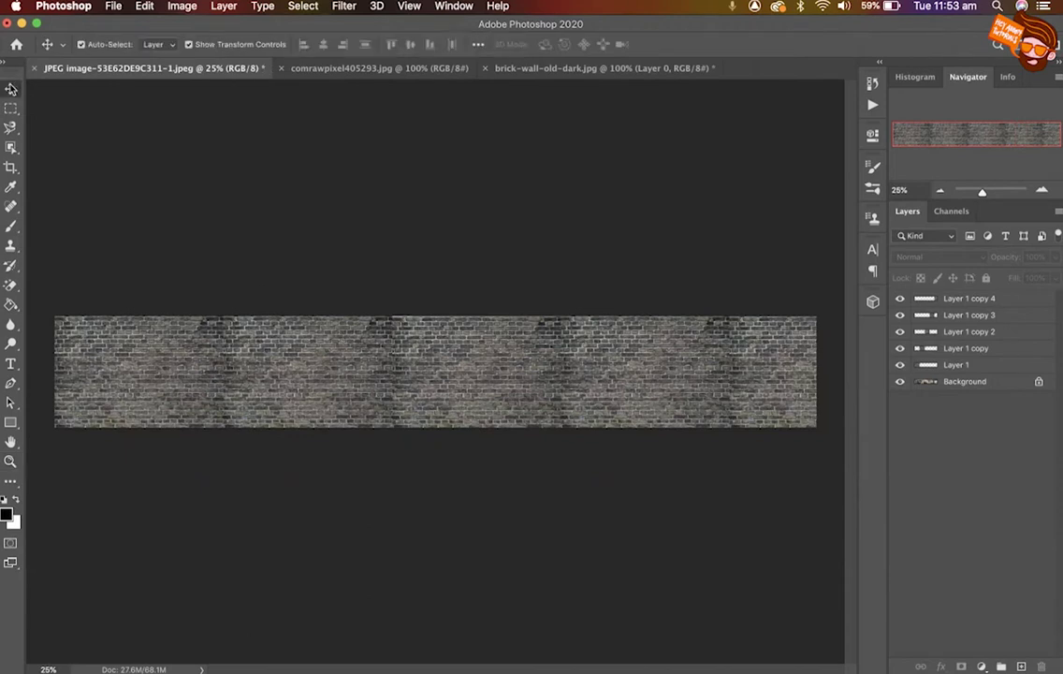
Step: Save as JPEG 'Black Brick wall Background' at quality 12
{"action": "left_click", "coordinate": [113, 8]}
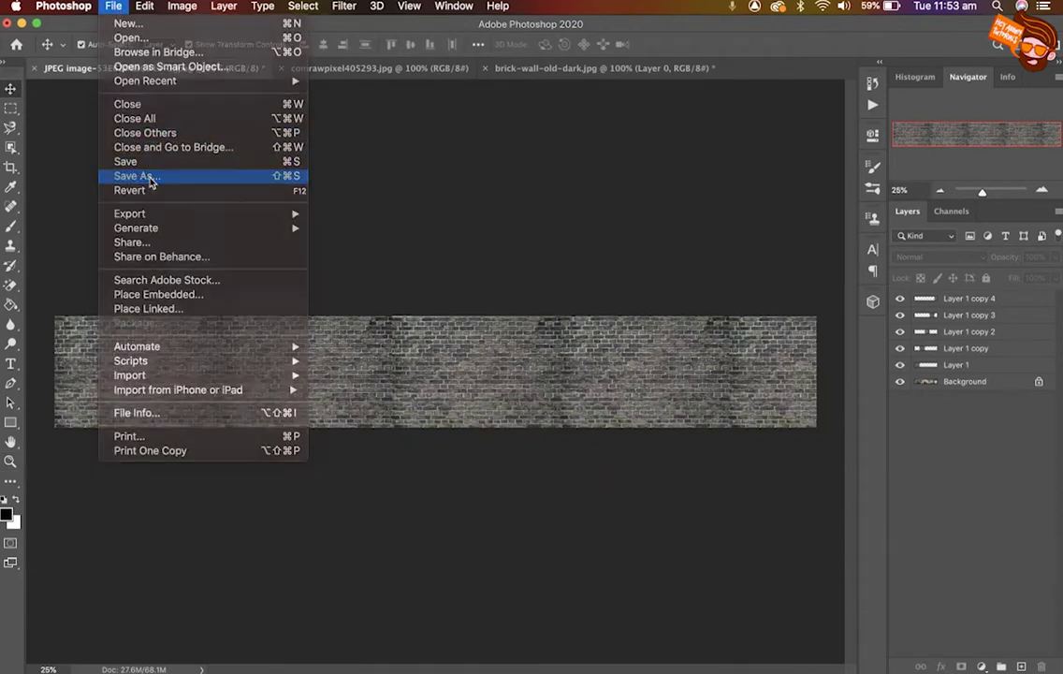
{"action": "left_click", "coordinate": [148, 174]}
{"action": "left_click", "coordinate": [552, 285]}
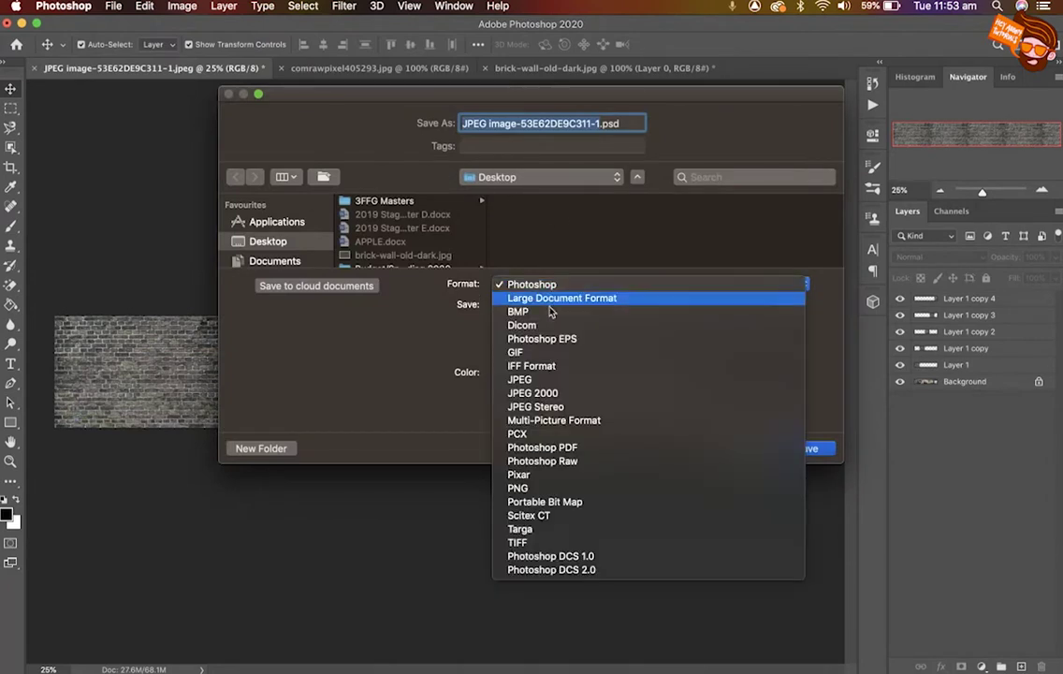
{"action": "left_click", "coordinate": [544, 377]}
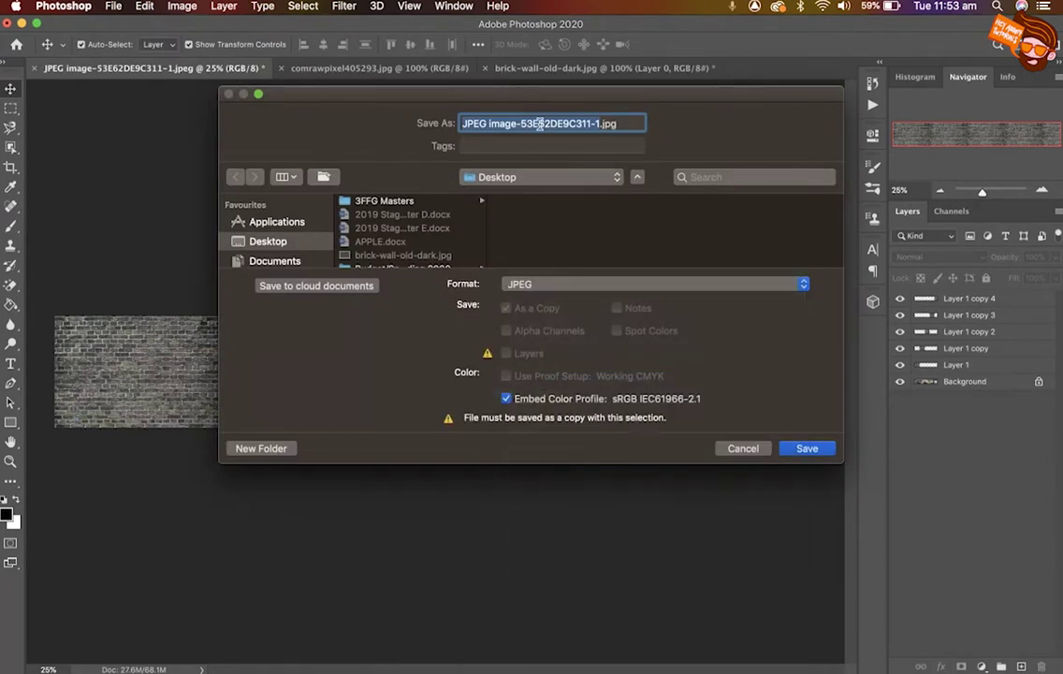
{"action": "type", "text": "Black Brick w"}
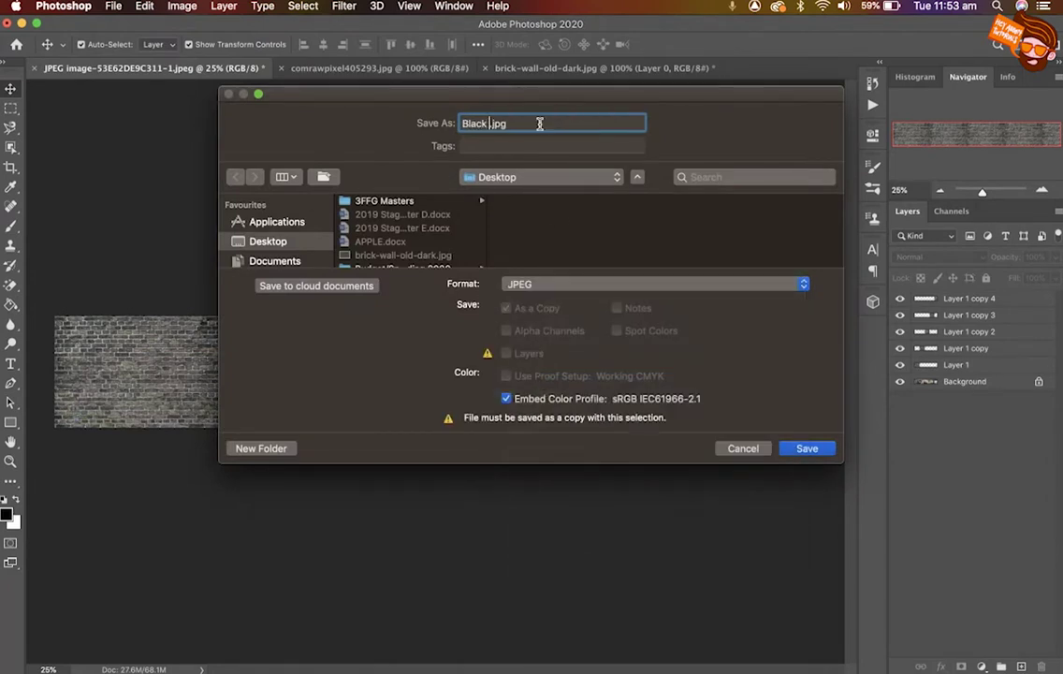
{"action": "type", "text": "all Background"}
{"action": "key", "text": "Return"}
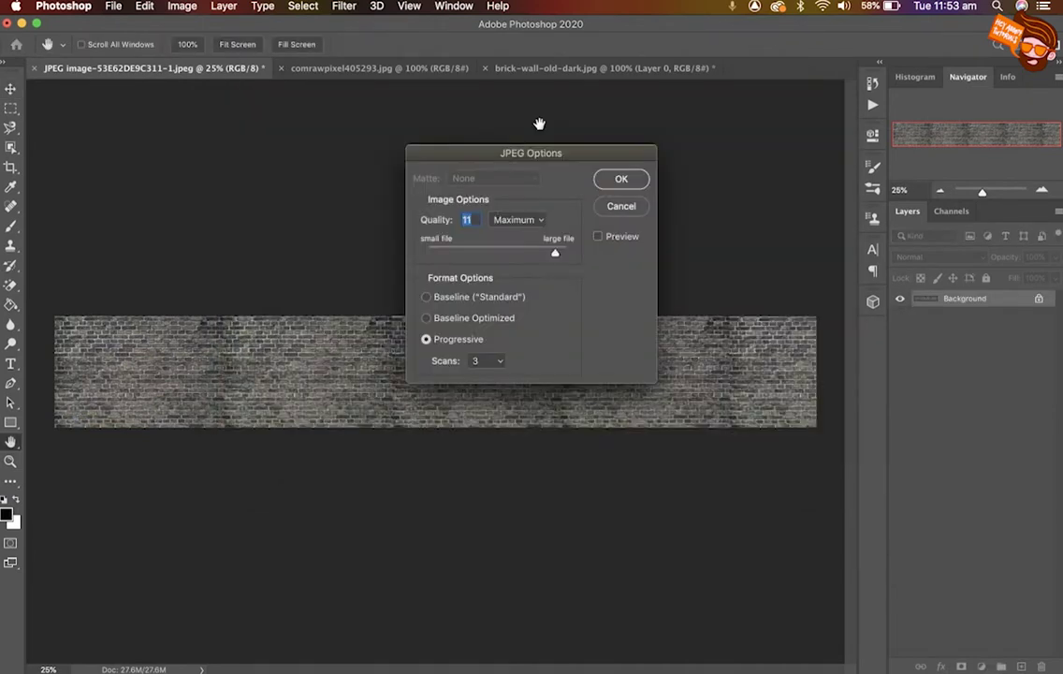
{"action": "left_click_drag", "start_coordinate": [553, 255], "coordinate": [579, 257]}
{"action": "left_click", "coordinate": [614, 183]}
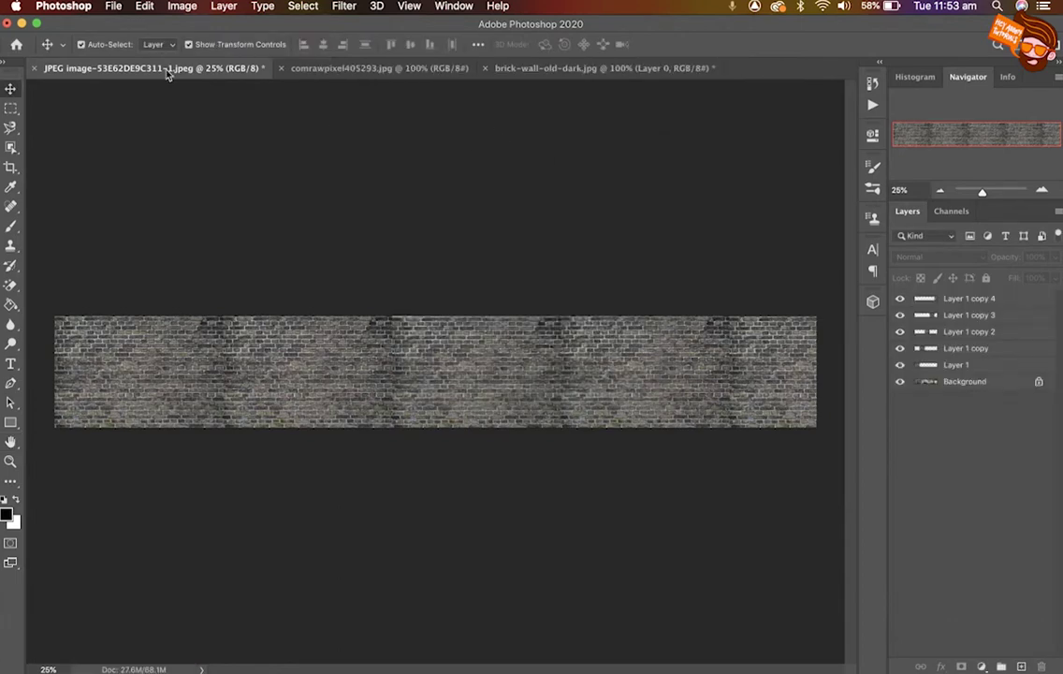
Step: Minimize Photoshop, close the Gallery Virtual Tour window, and close Chrome's Google Images tab
{"action": "left_click", "coordinate": [21, 24]}
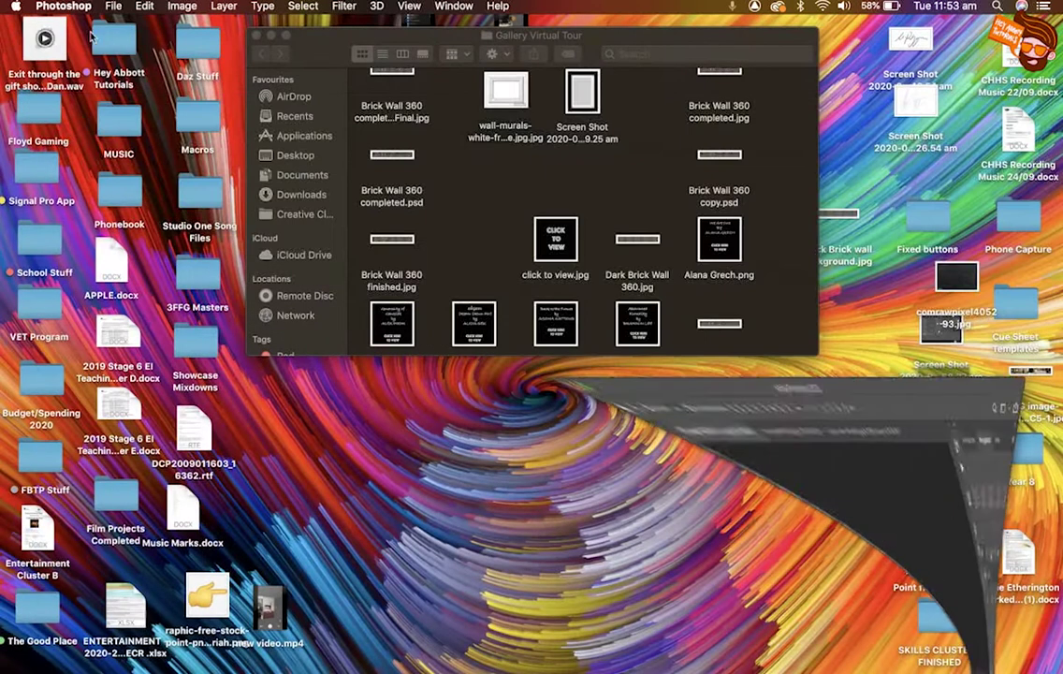
{"action": "left_click", "coordinate": [257, 35]}
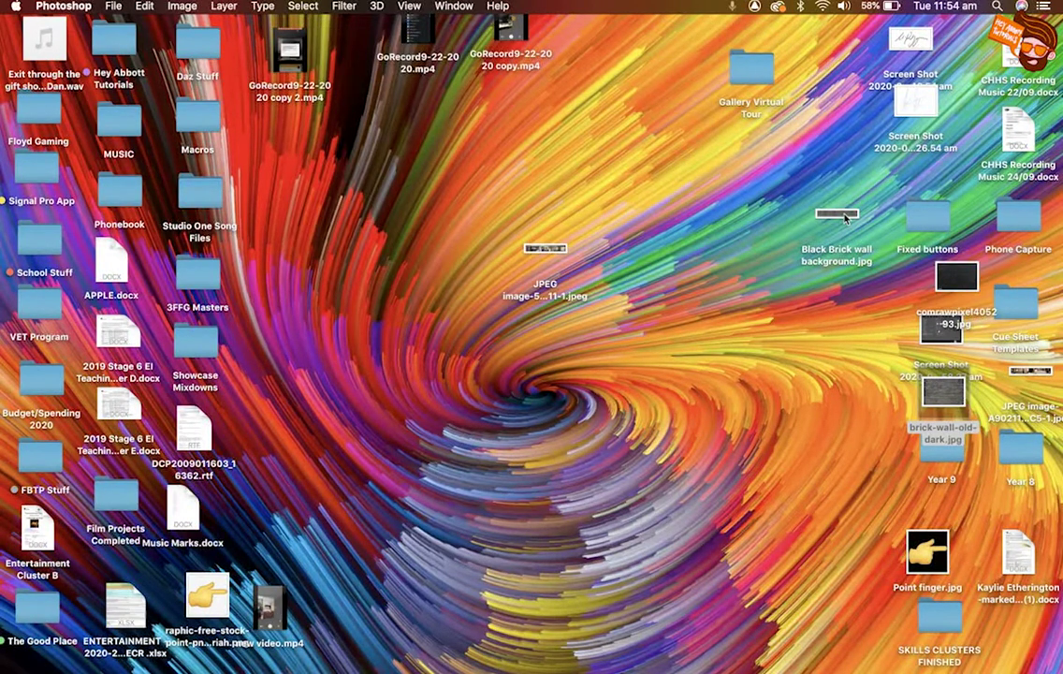
{"action": "mouse_move", "coordinate": [961, 666]}
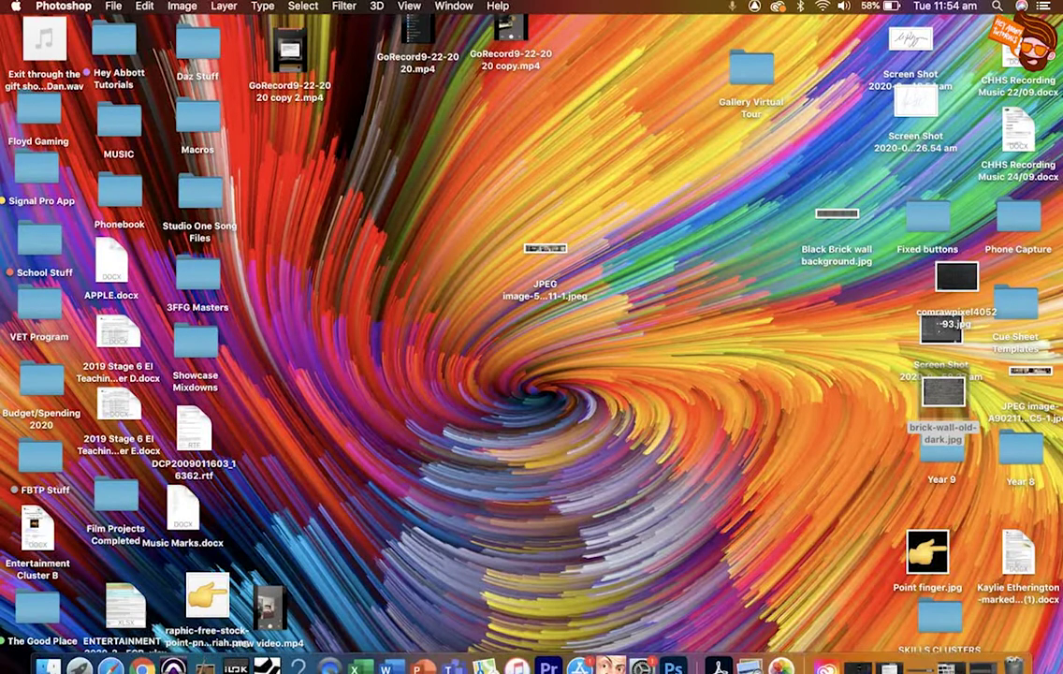
{"action": "left_click", "coordinate": [954, 661]}
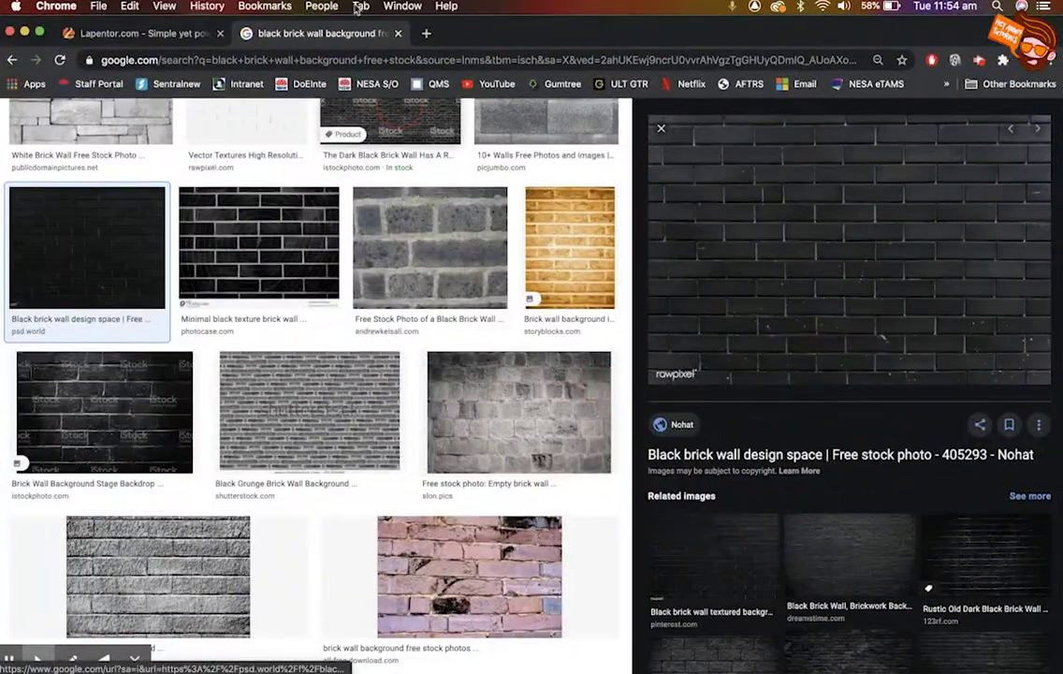
{"action": "key", "text": "super+w"}
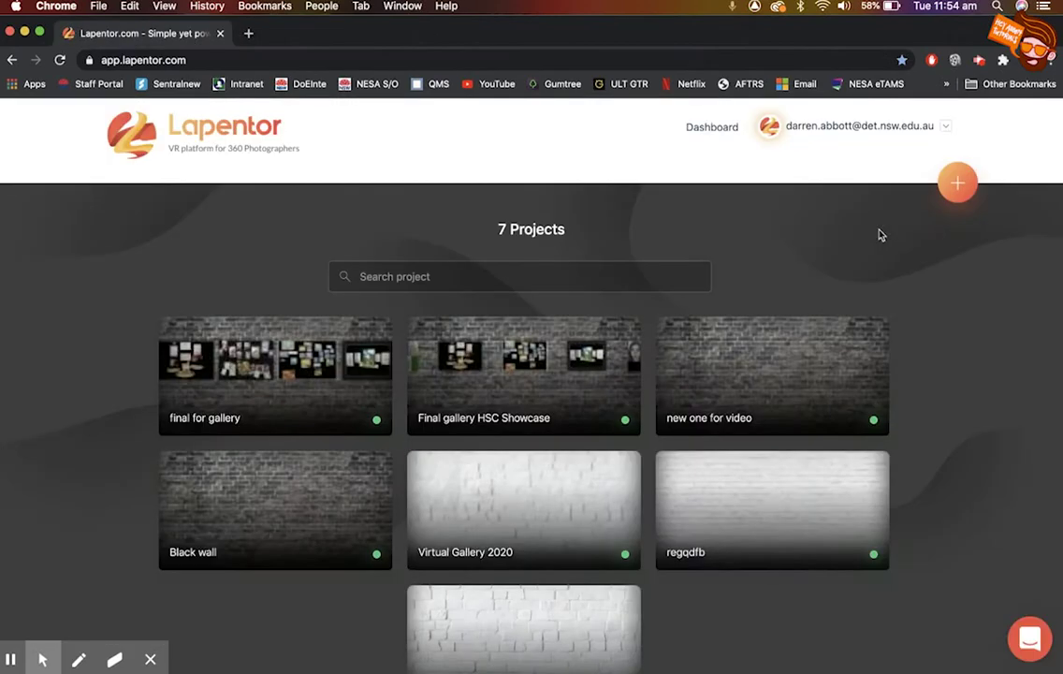
Step: Create a new Lapentor project named 'Video for demo'
{"action": "left_click", "coordinate": [958, 184]}
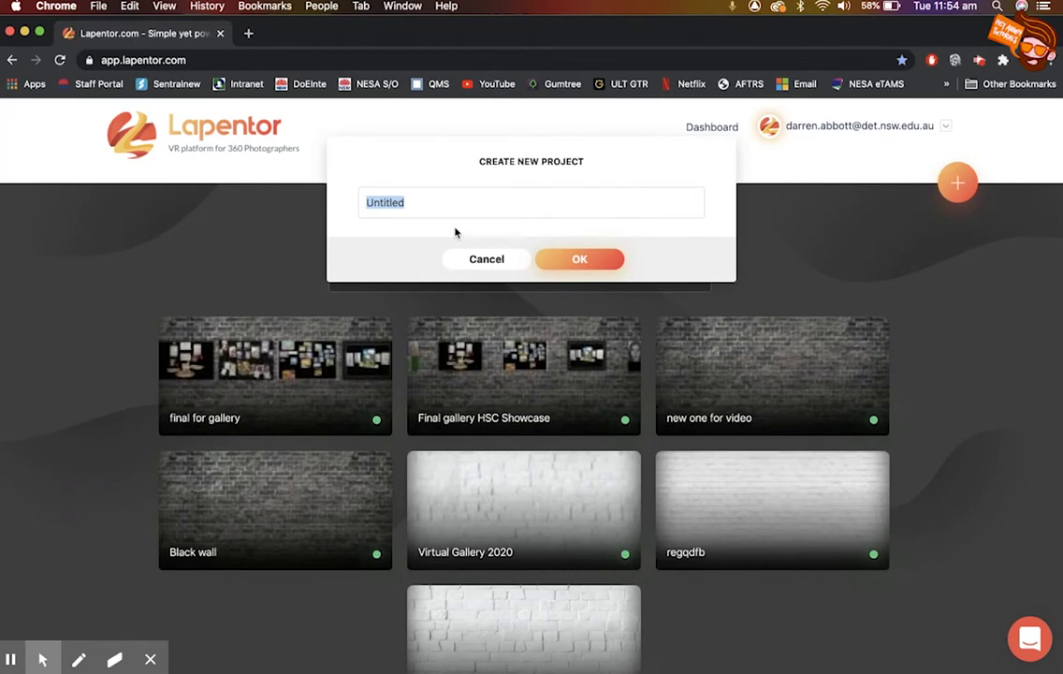
{"action": "type", "text": "Vider"}
{"action": "left_click", "coordinate": [575, 259]}
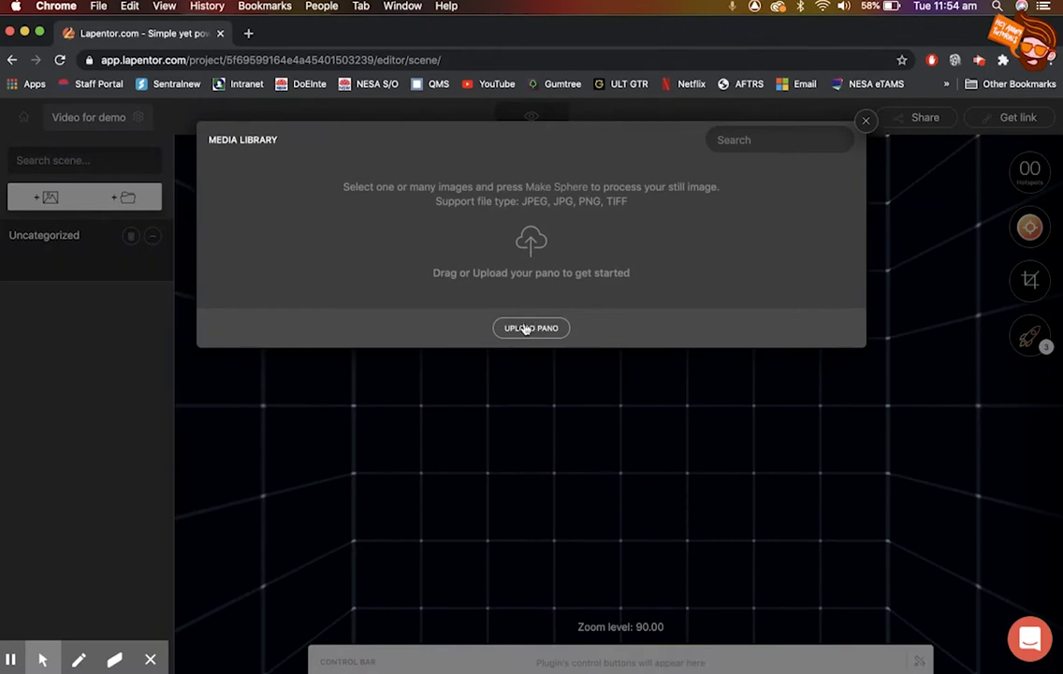
Step: Upload Black Brick wall background.jpg from the Desktop to the media library
{"action": "left_click", "coordinate": [540, 329]}
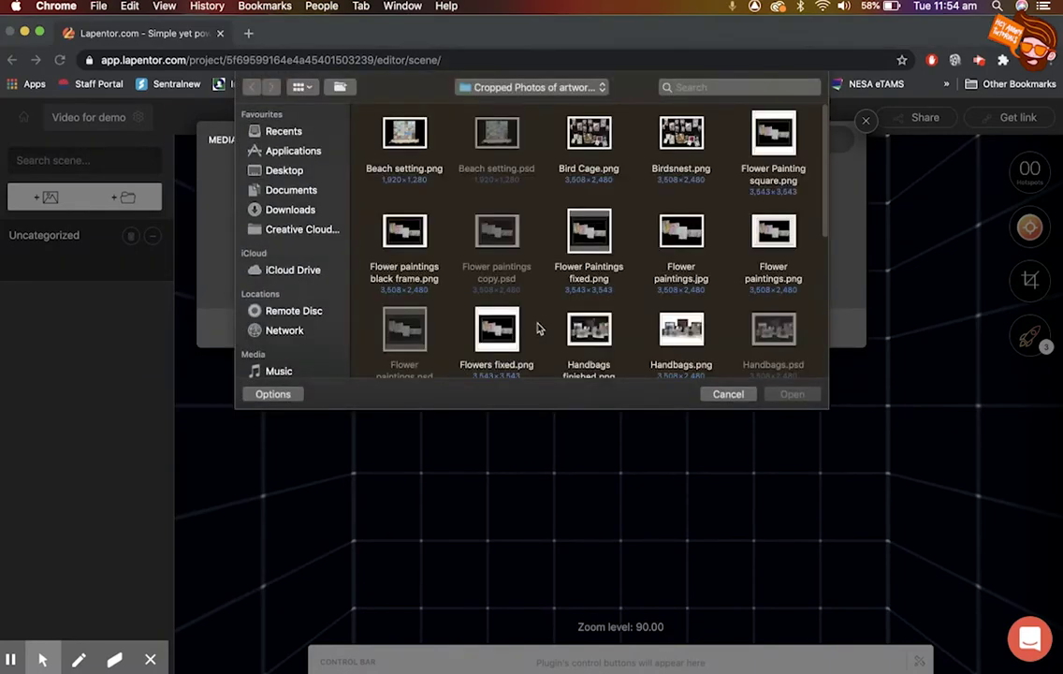
{"action": "left_click", "coordinate": [500, 88]}
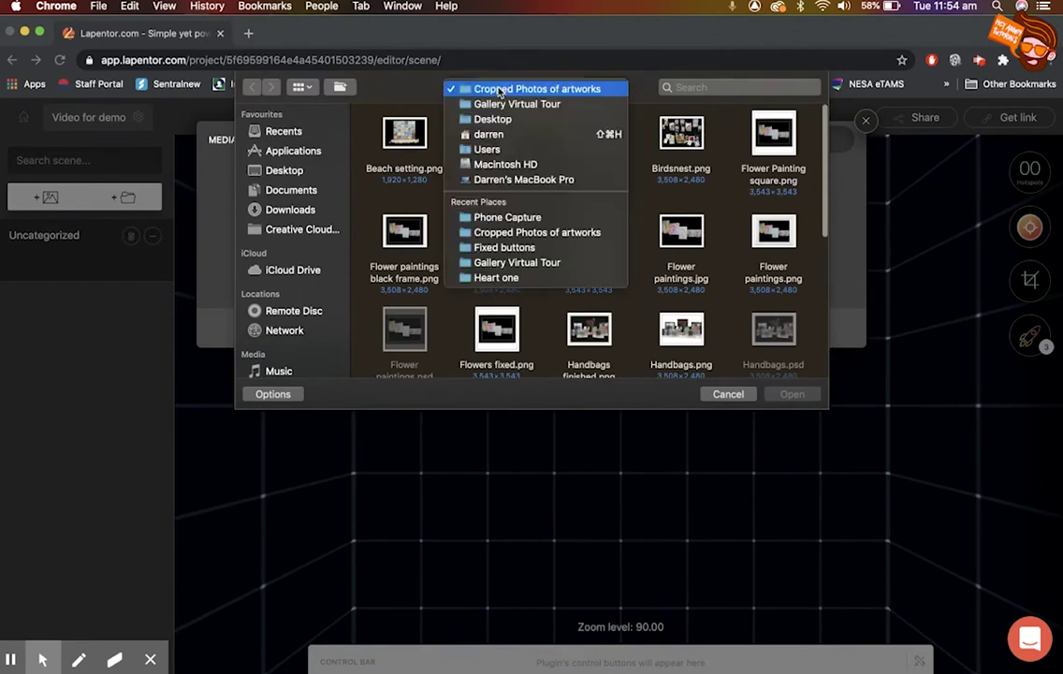
{"action": "left_click", "coordinate": [497, 123]}
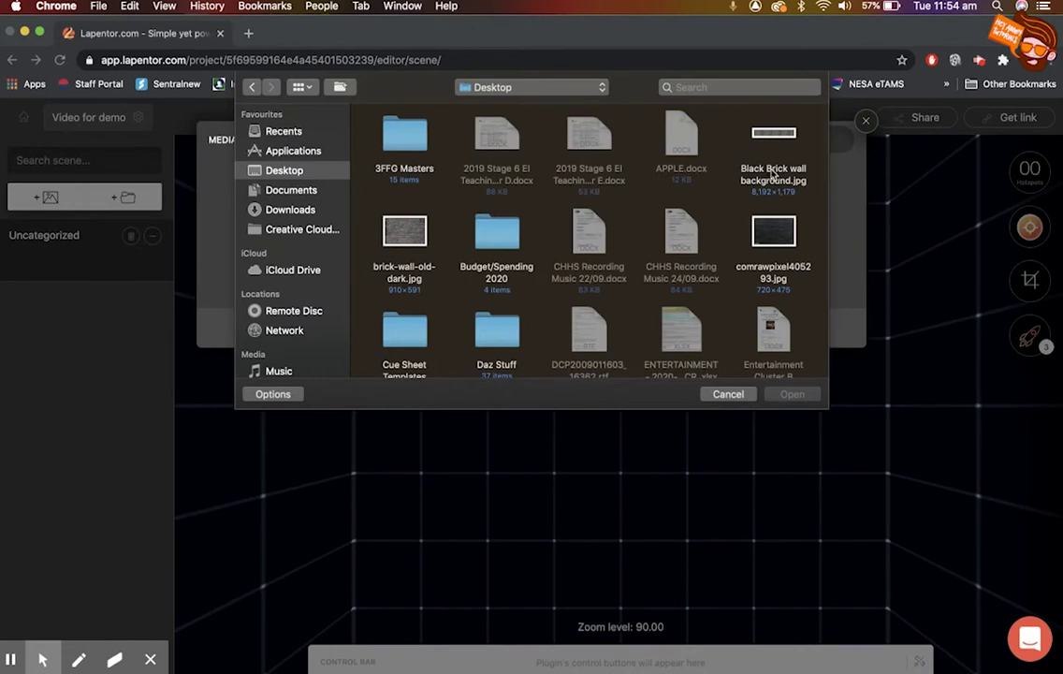
{"action": "double_click", "coordinate": [773, 176]}
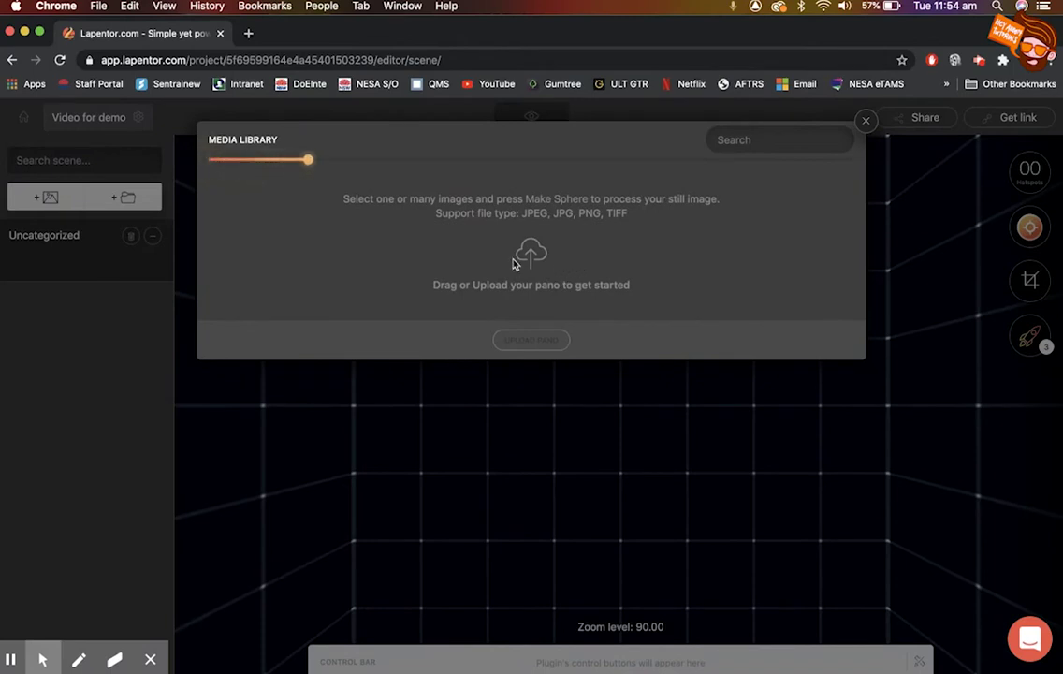
Step: Make a standard sphere from the brick wall image and close the media library
{"action": "left_click", "coordinate": [270, 294]}
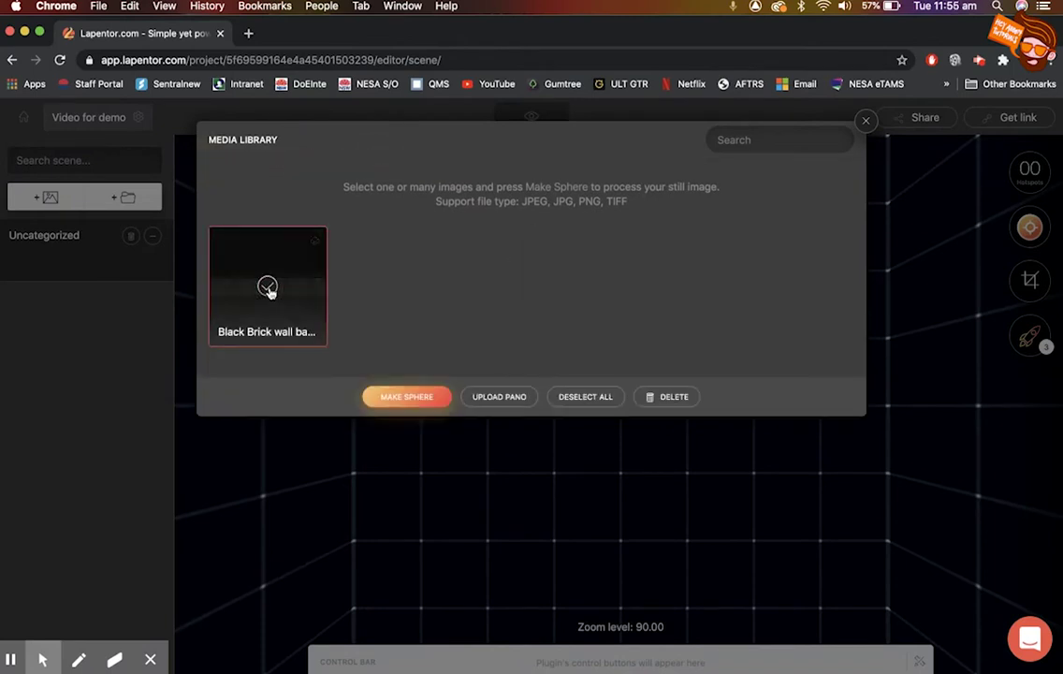
{"action": "mouse_move", "coordinate": [400, 400]}
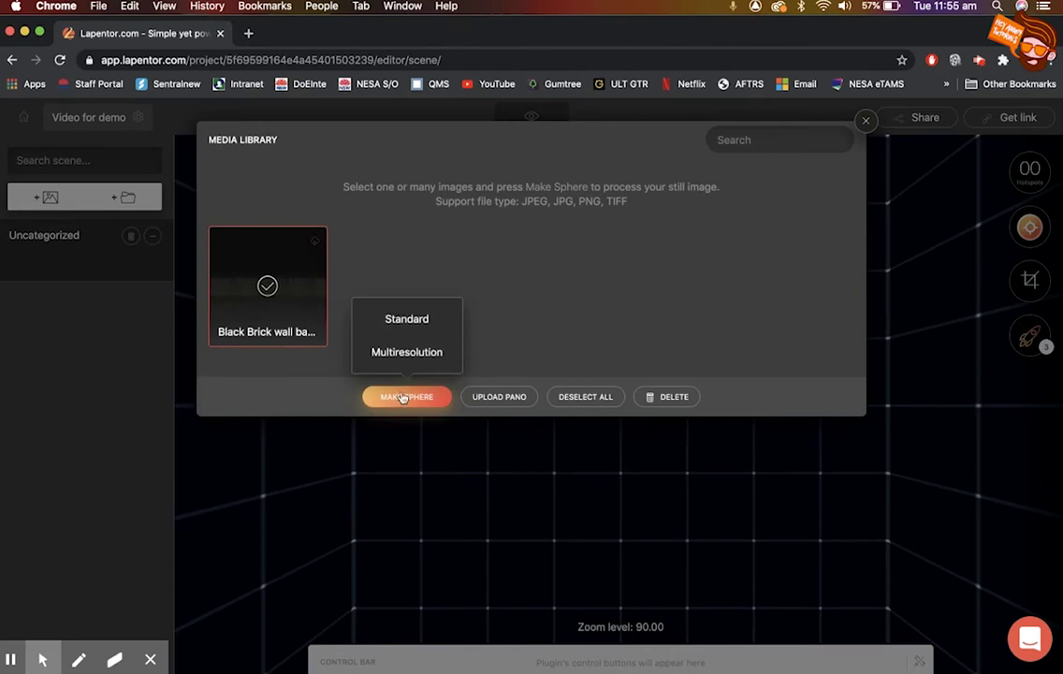
{"action": "left_click", "coordinate": [408, 321]}
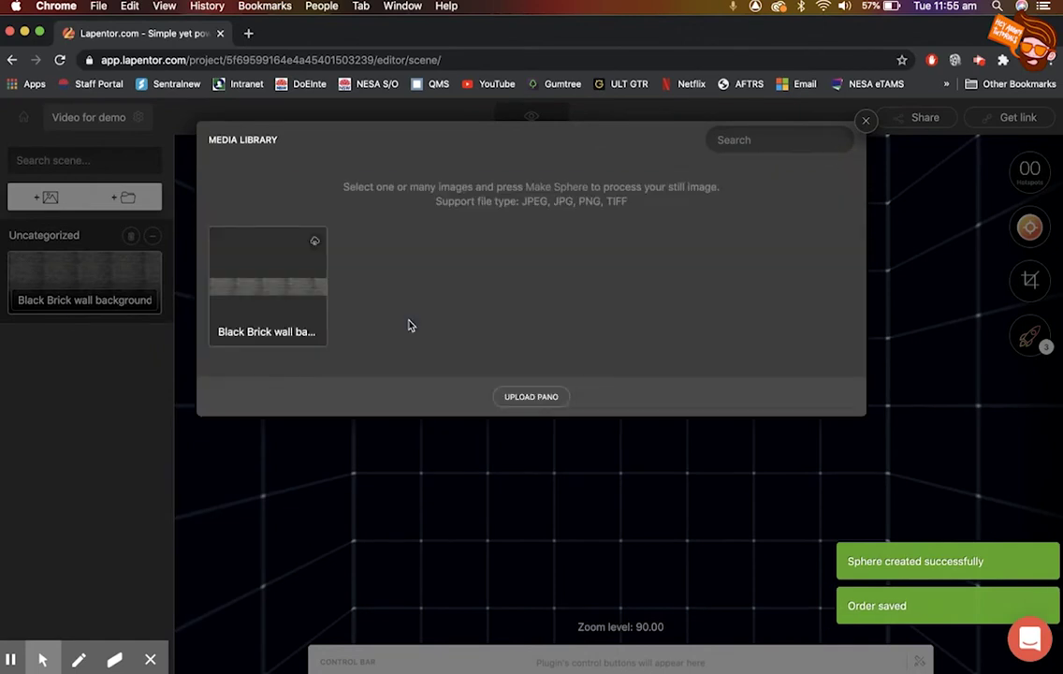
{"action": "left_click", "coordinate": [866, 121]}
Step: Open the Black Brick wall background scene and drag and zoom around the brick panorama
{"action": "mouse_move", "coordinate": [100, 277]}
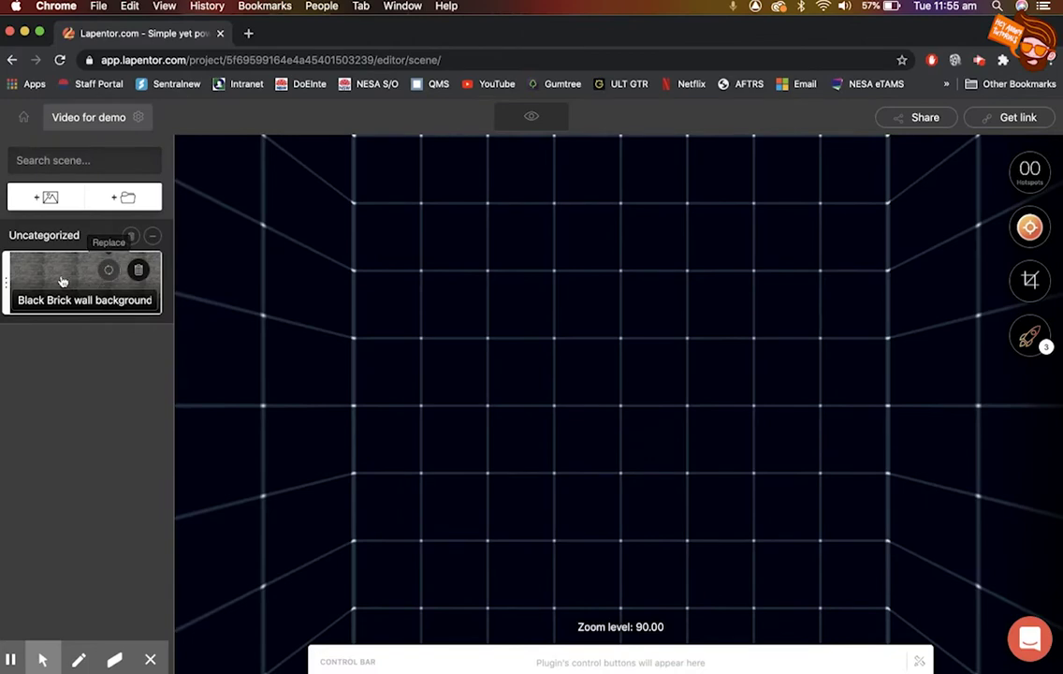
{"action": "left_click", "coordinate": [62, 279]}
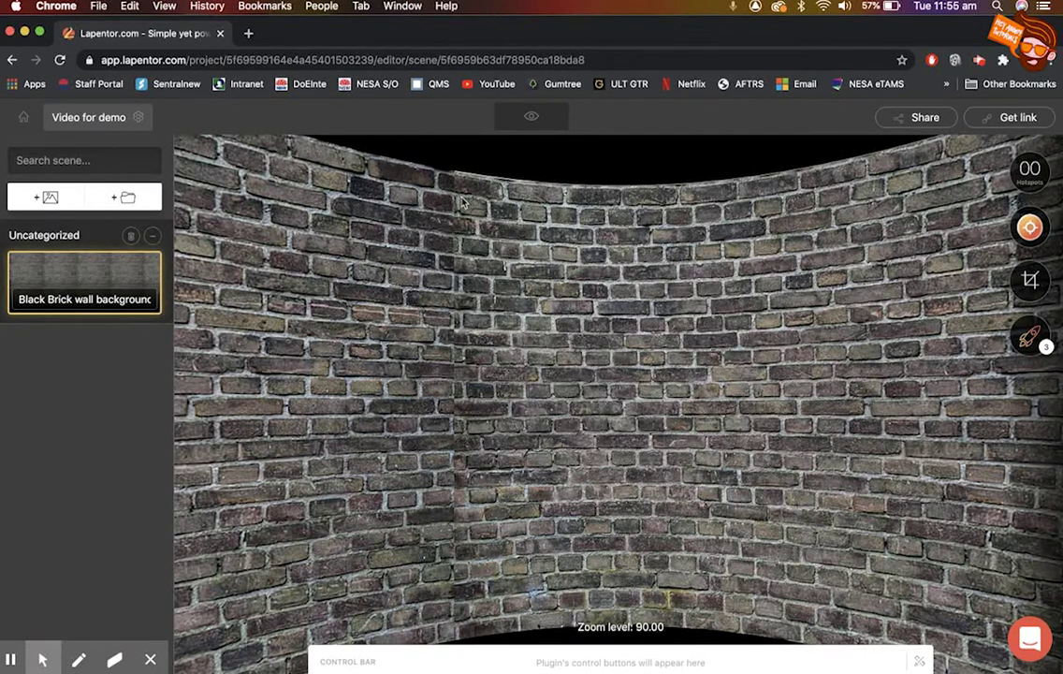
{"action": "left_click", "coordinate": [351, 474]}
{"action": "left_click_drag", "start_coordinate": [350, 474], "coordinate": [582, 451]}
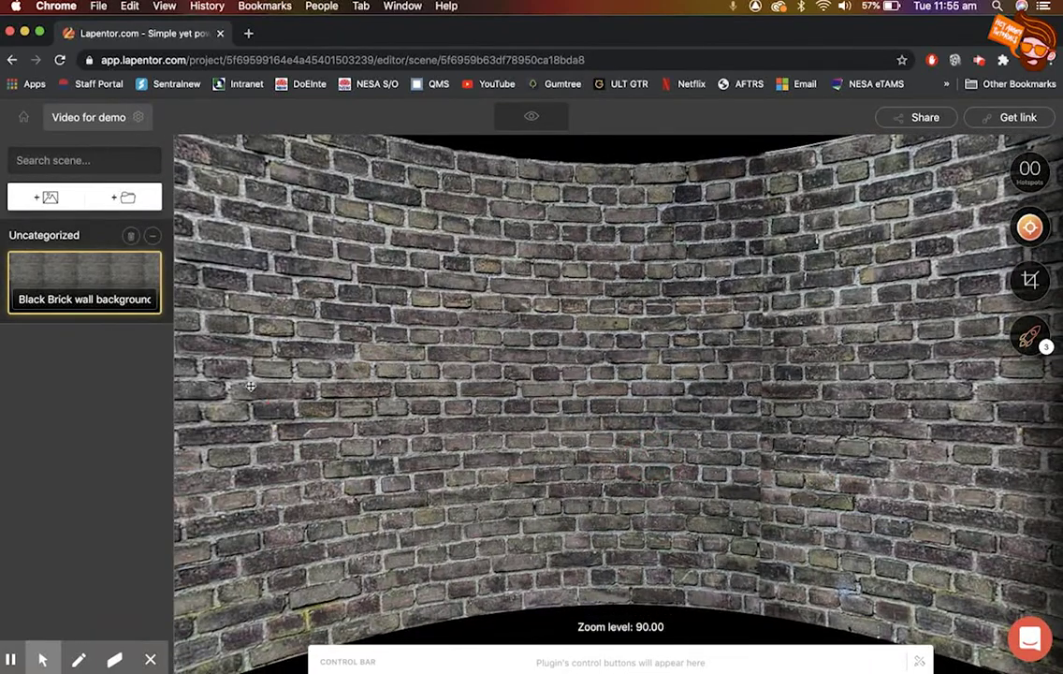
{"action": "left_click_drag", "start_coordinate": [412, 380], "coordinate": [474, 355]}
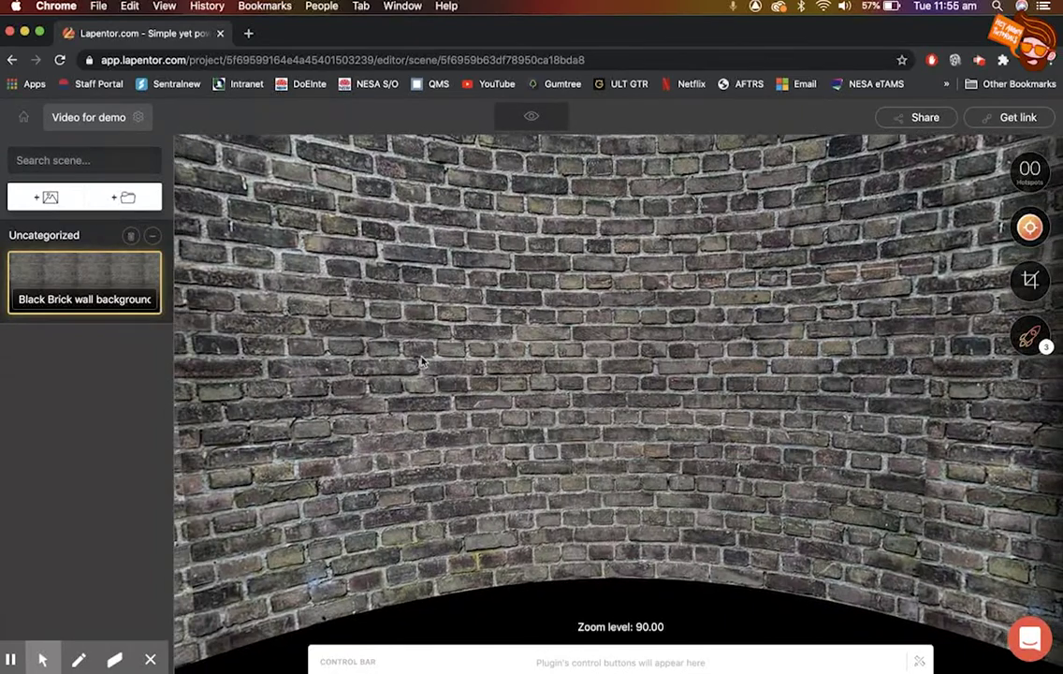
{"action": "left_click_drag", "start_coordinate": [384, 323], "coordinate": [694, 416]}
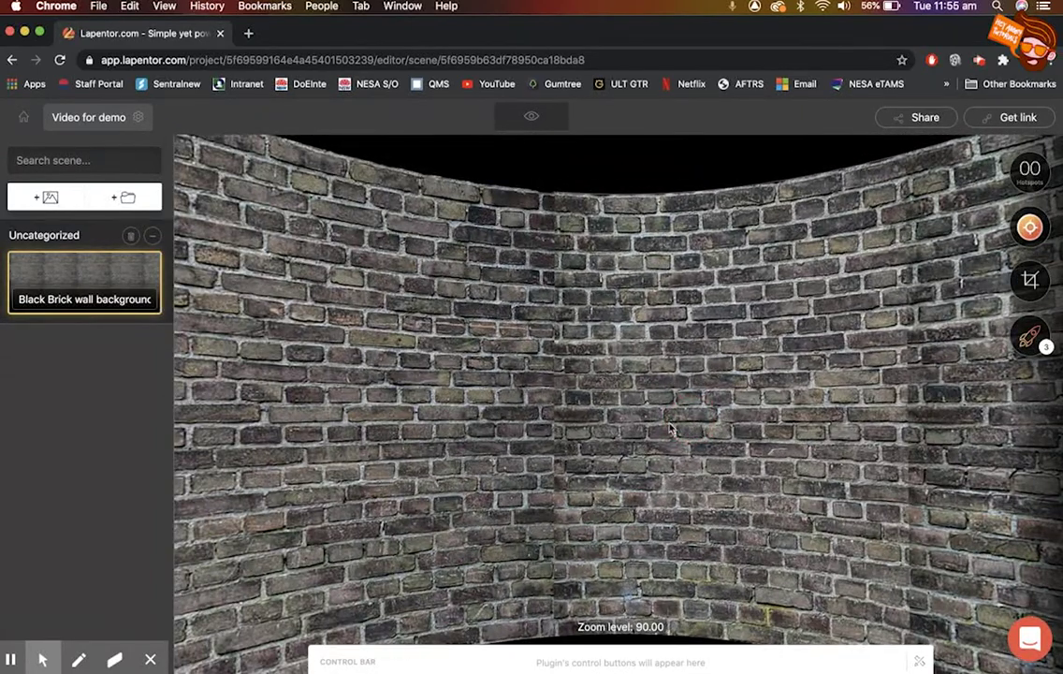
{"action": "scroll", "coordinate": [661, 430], "scroll_direction": "down", "scroll_amount": 10}
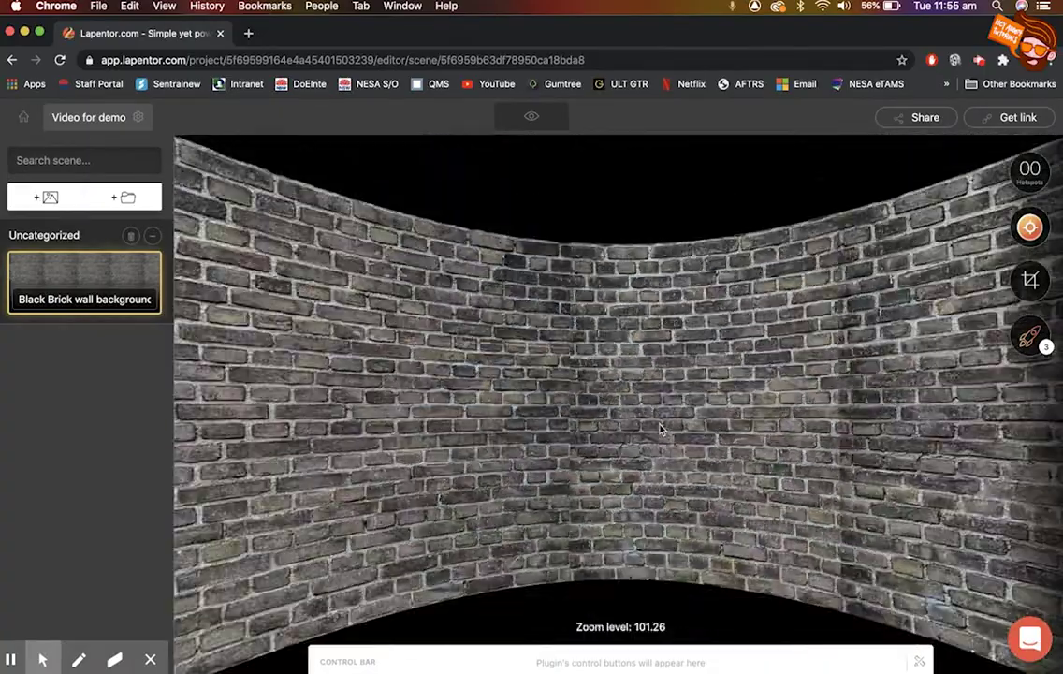
{"action": "scroll", "coordinate": [661, 429], "scroll_direction": "up", "scroll_amount": 5}
{"action": "scroll", "coordinate": [660, 430], "scroll_direction": "down", "scroll_amount": 5}
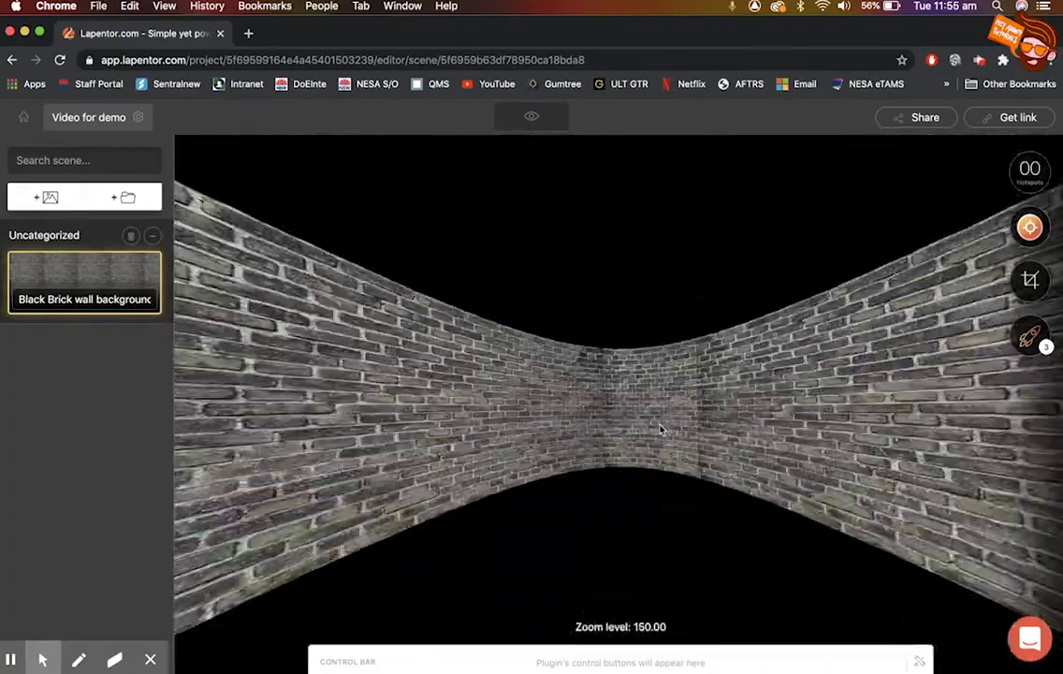
{"action": "scroll", "coordinate": [661, 429], "scroll_direction": "up", "scroll_amount": 1}
{"action": "scroll", "coordinate": [660, 429], "scroll_direction": "up", "scroll_amount": 12}
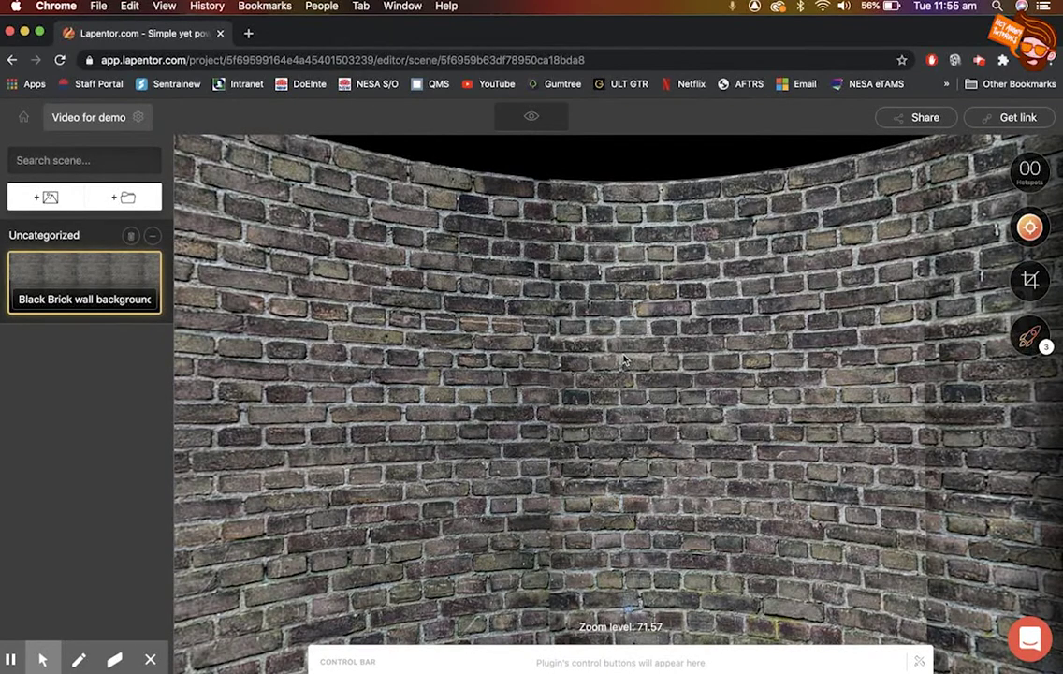
{"action": "left_click_drag", "start_coordinate": [623, 361], "coordinate": [597, 325]}
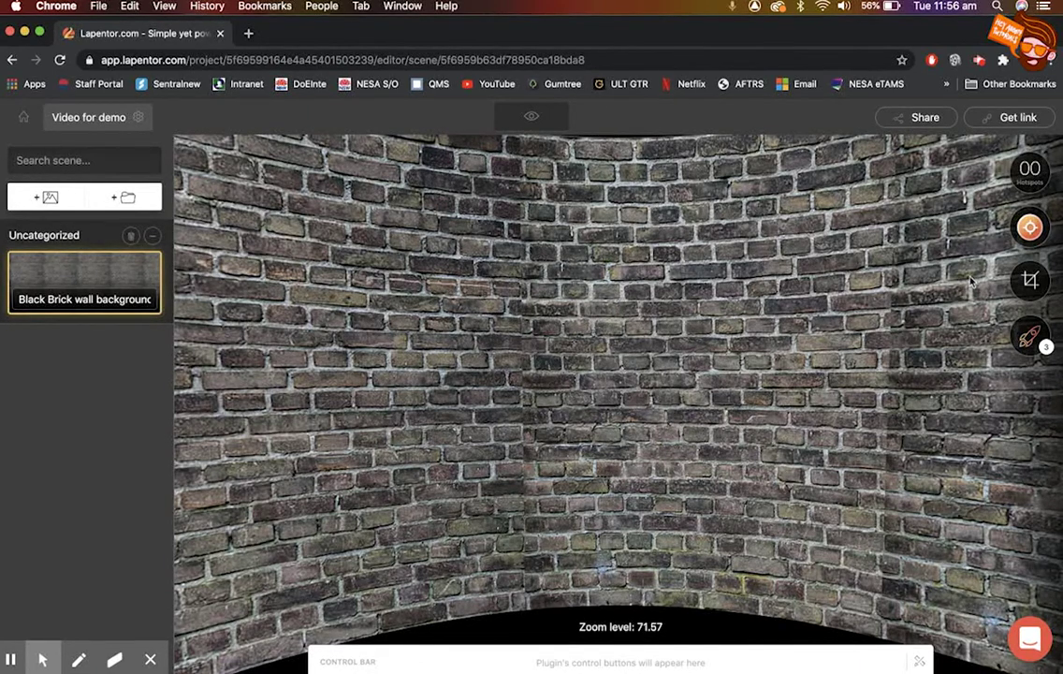
Step: Place an Image Hotspot on the brick wall and open its settings
{"action": "left_click", "coordinate": [1030, 226]}
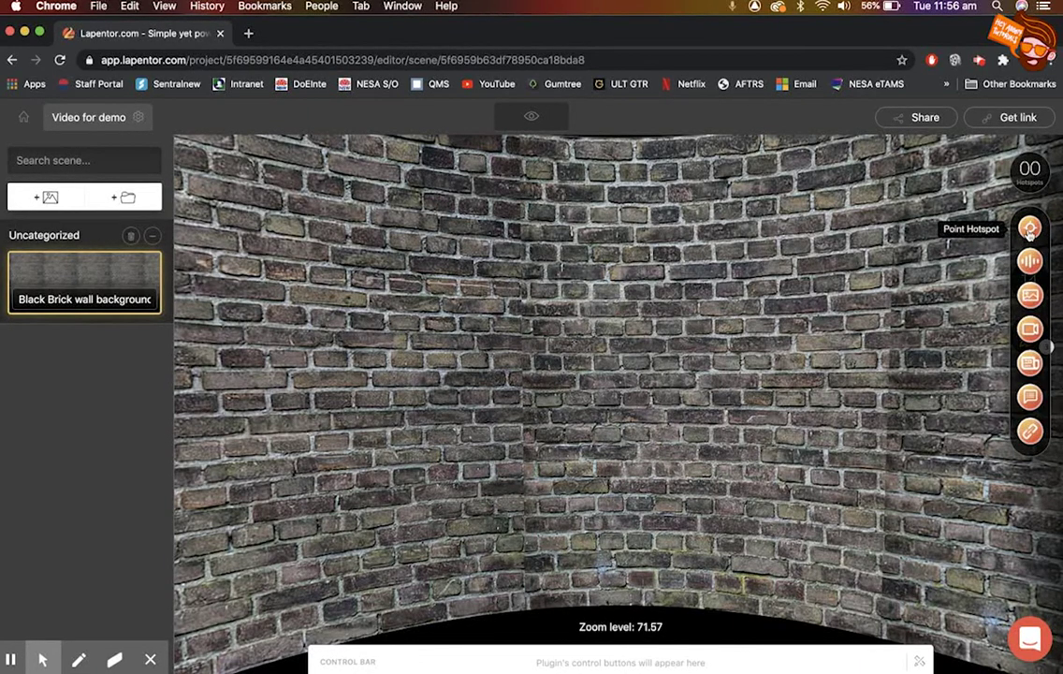
{"action": "left_click", "coordinate": [1030, 295]}
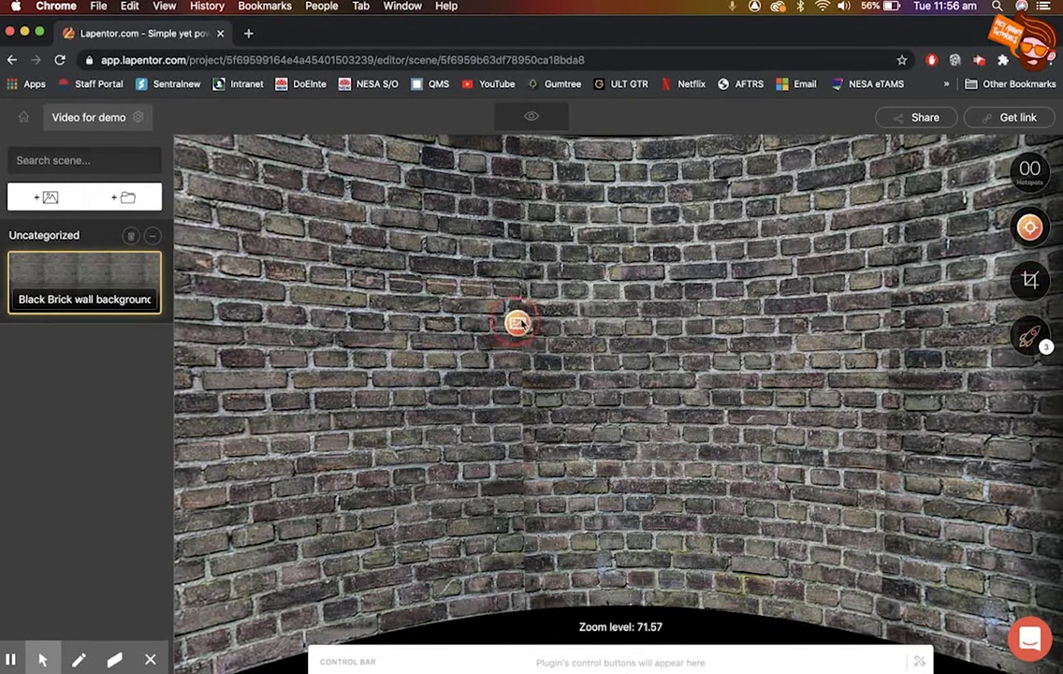
{"action": "left_click", "coordinate": [544, 333]}
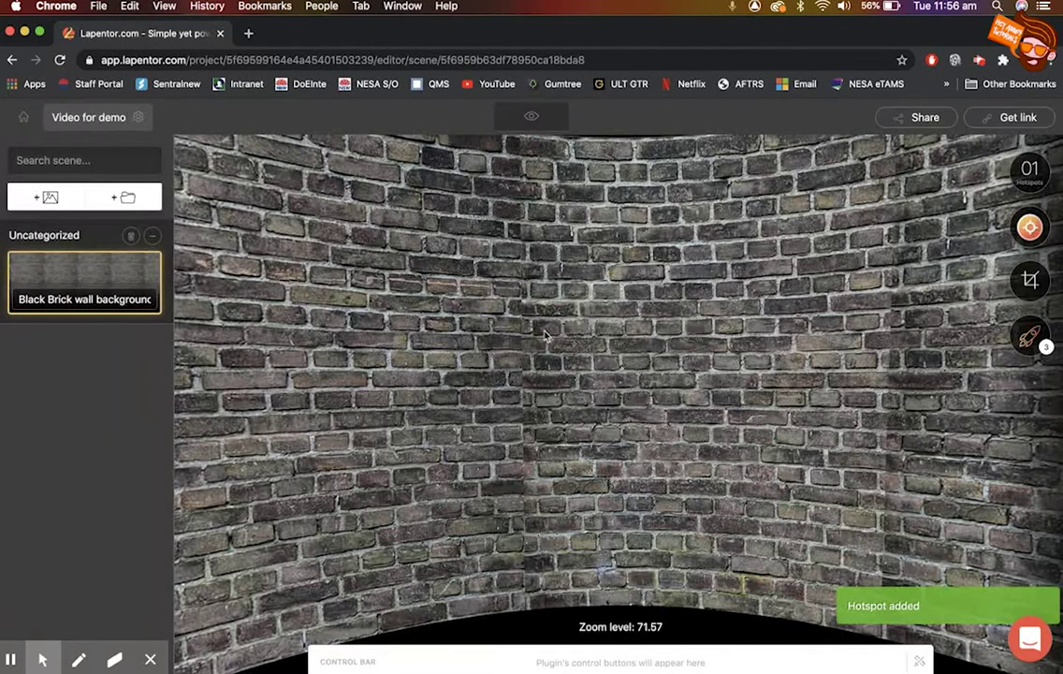
{"action": "left_click", "coordinate": [552, 337]}
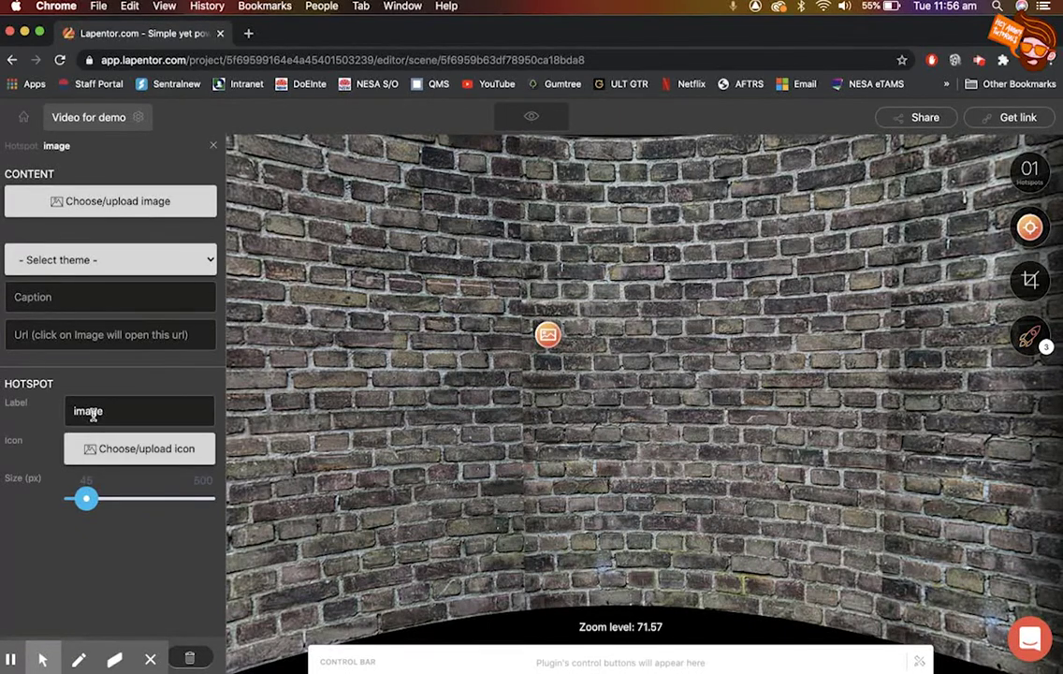
Step: Upload the Point finger image and use it as the hotspot's custom icon
{"action": "left_click", "coordinate": [147, 449]}
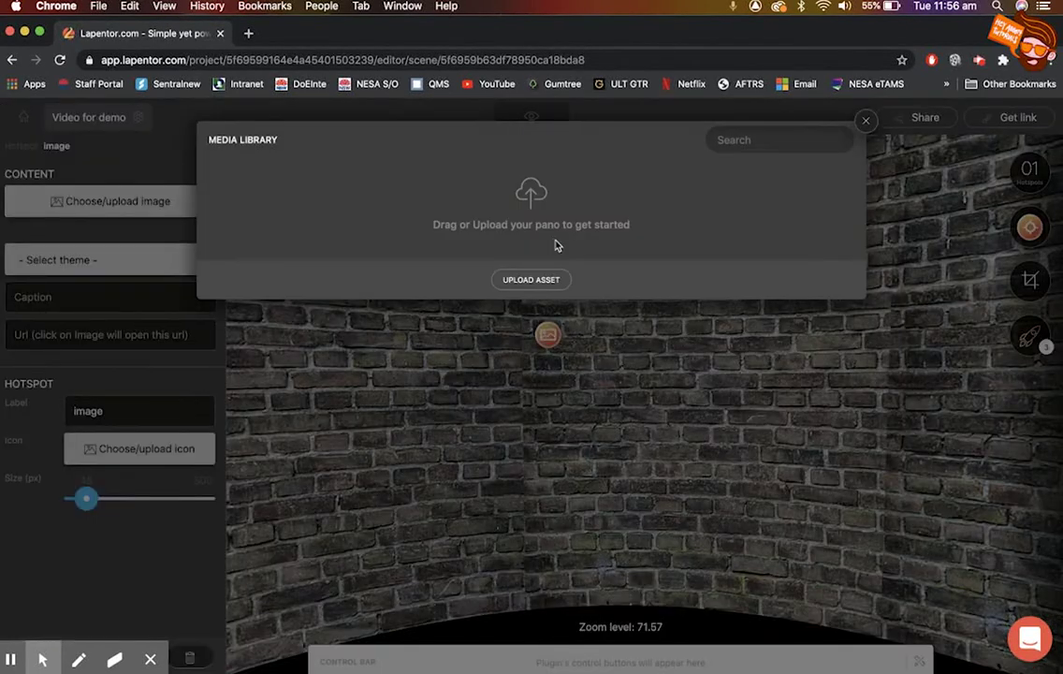
{"action": "left_click", "coordinate": [532, 280]}
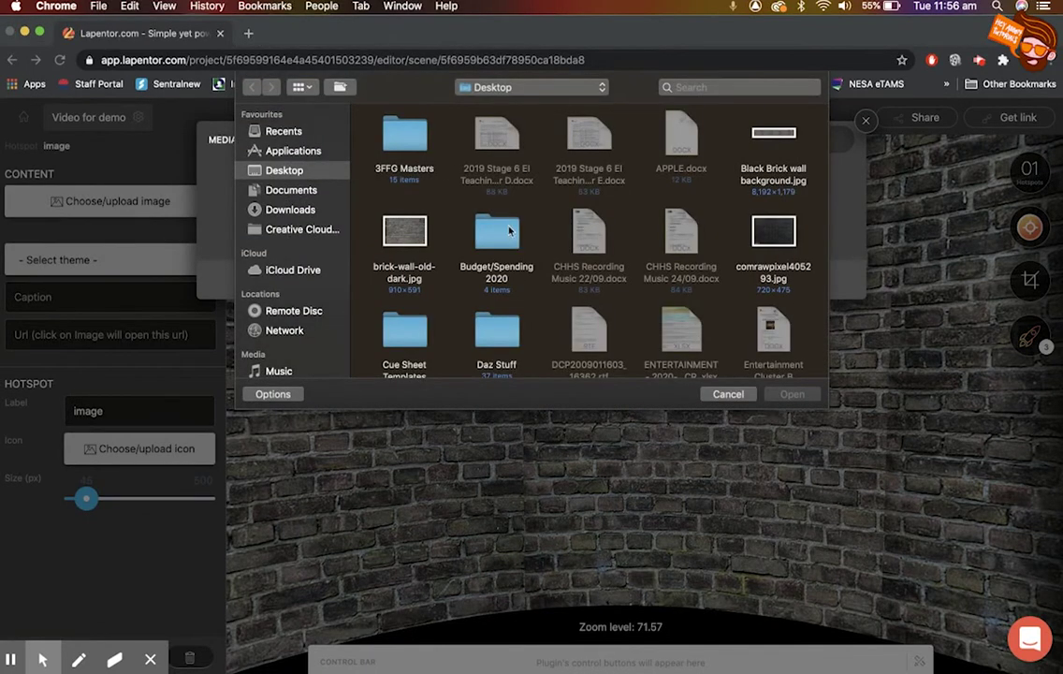
{"action": "scroll", "coordinate": [524, 239], "scroll_direction": "down", "scroll_amount": 12}
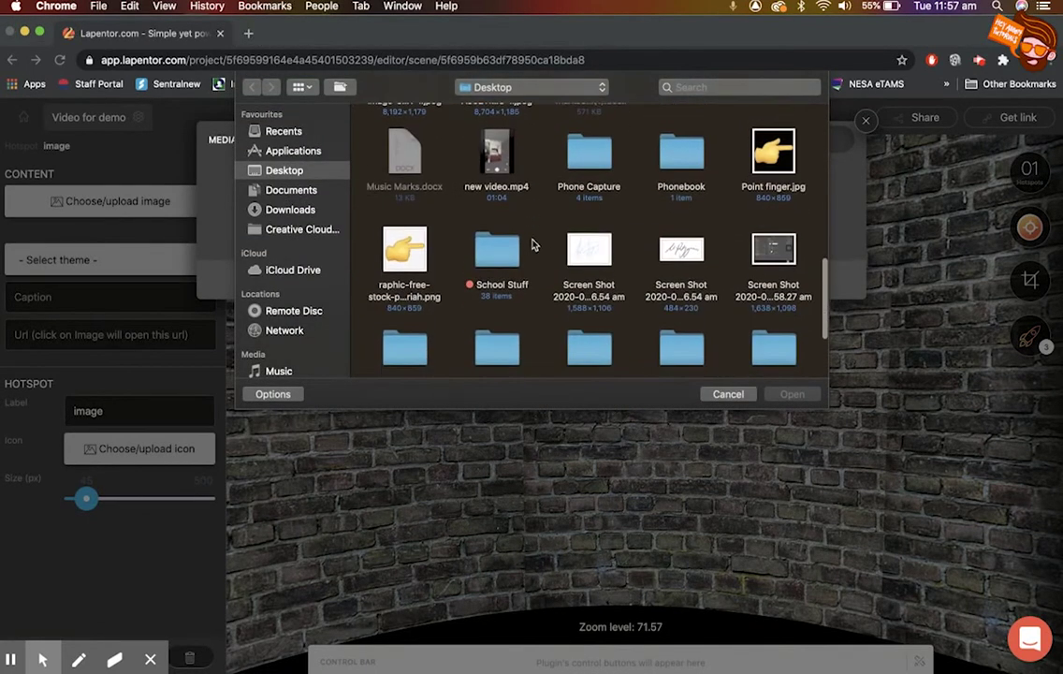
{"action": "scroll", "coordinate": [532, 244], "scroll_direction": "down", "scroll_amount": 2}
{"action": "scroll", "coordinate": [533, 239], "scroll_direction": "up", "scroll_amount": 4}
{"action": "key", "text": "Escape"}
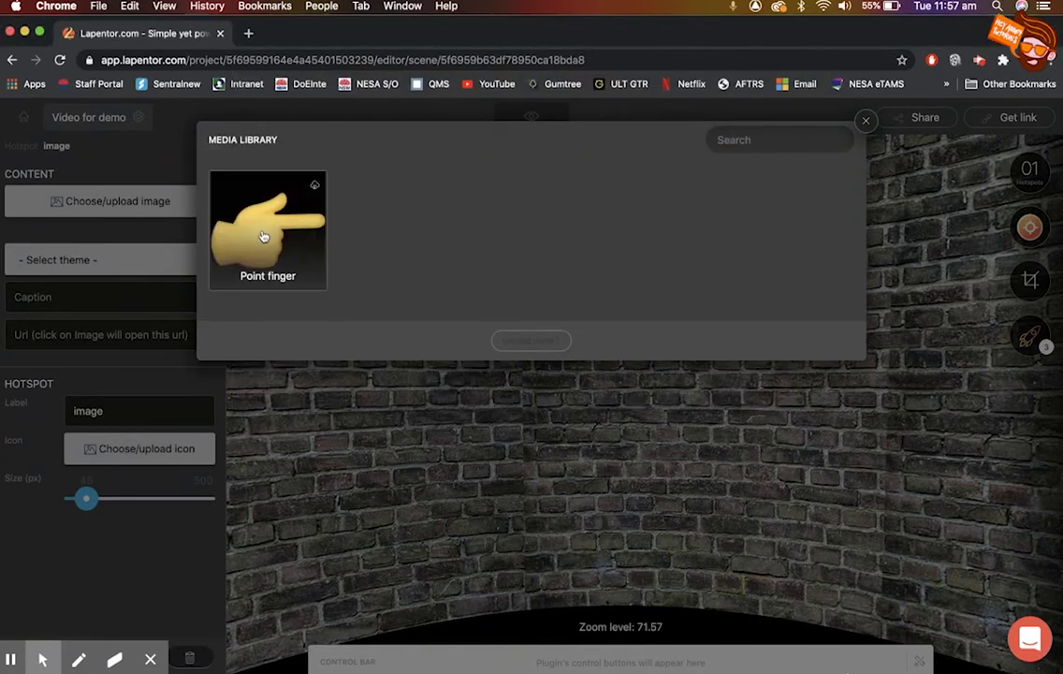
{"action": "left_click", "coordinate": [267, 234]}
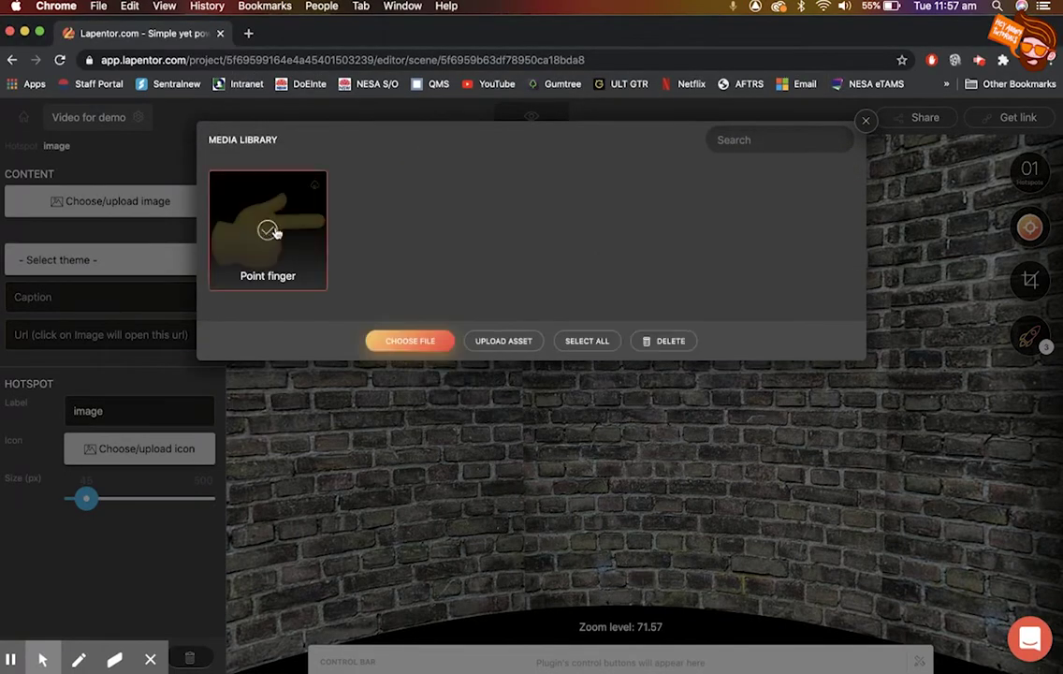
{"action": "left_click", "coordinate": [420, 342]}
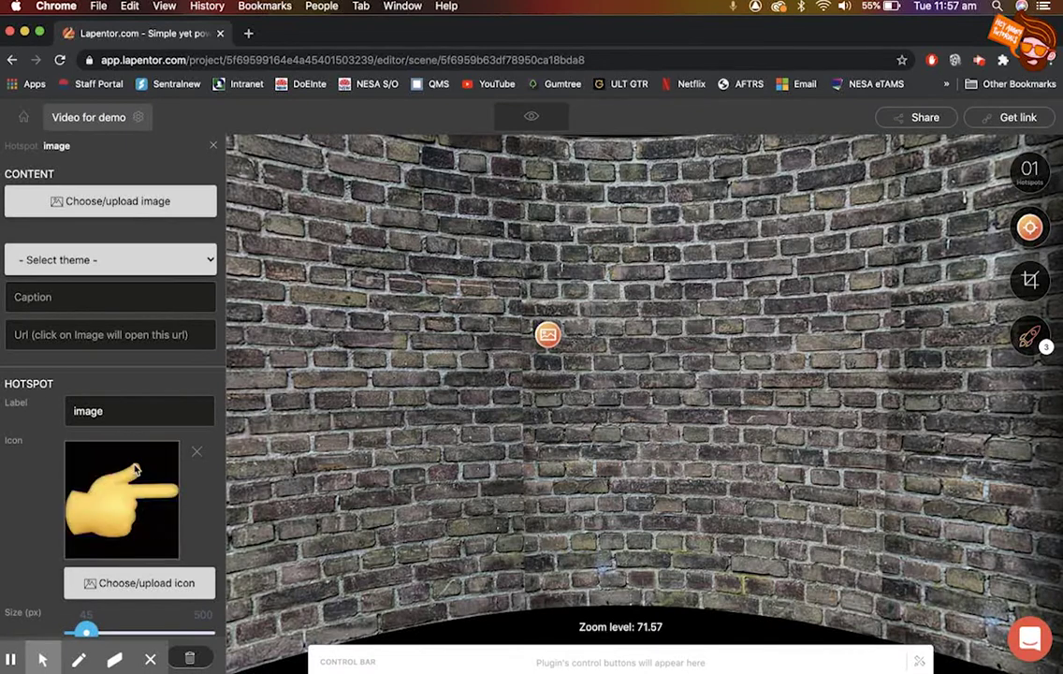
Step: Enlarge the hotspot icon to 318 px and open the chooser for its content image
{"action": "scroll", "coordinate": [1, 498], "scroll_direction": "down", "scroll_amount": 1}
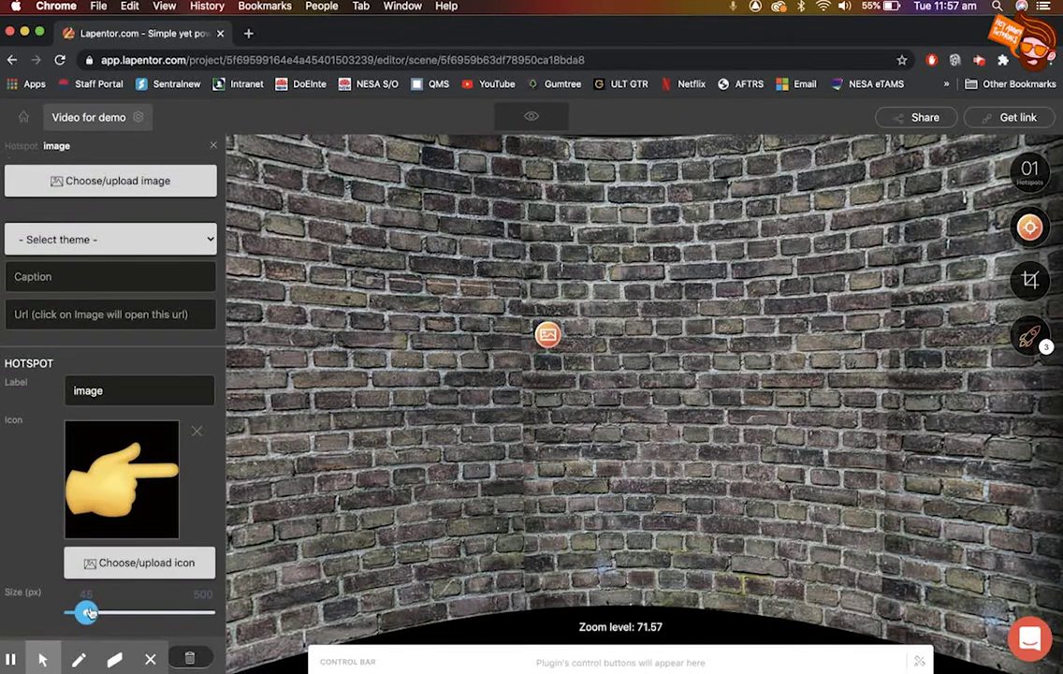
{"action": "left_click_drag", "start_coordinate": [87, 613], "coordinate": [156, 613]}
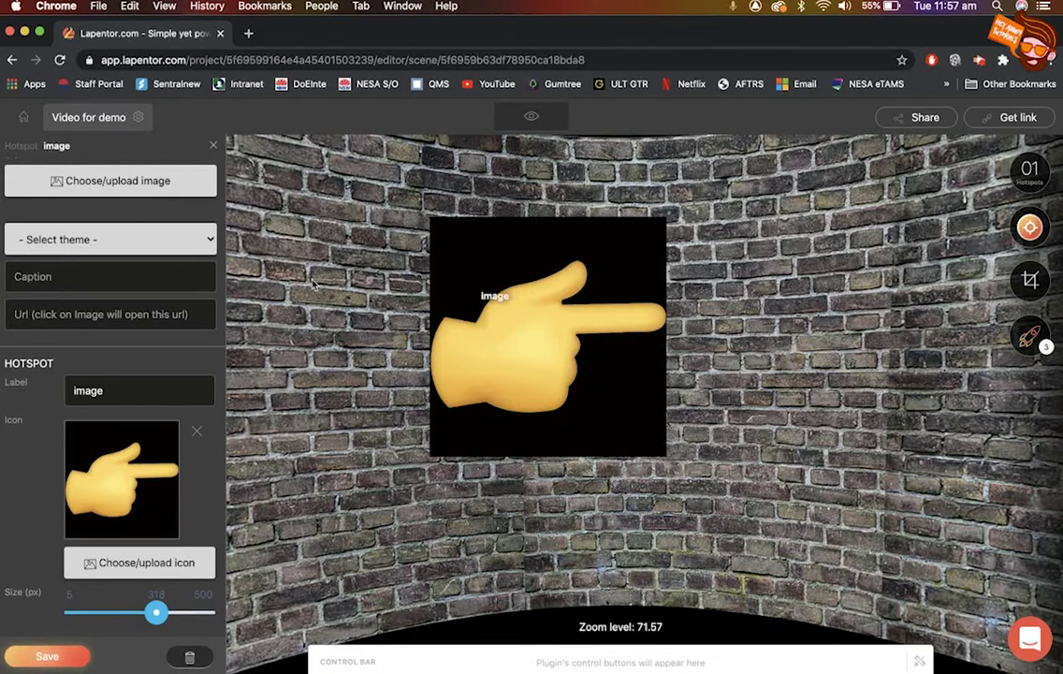
{"action": "left_click", "coordinate": [97, 177]}
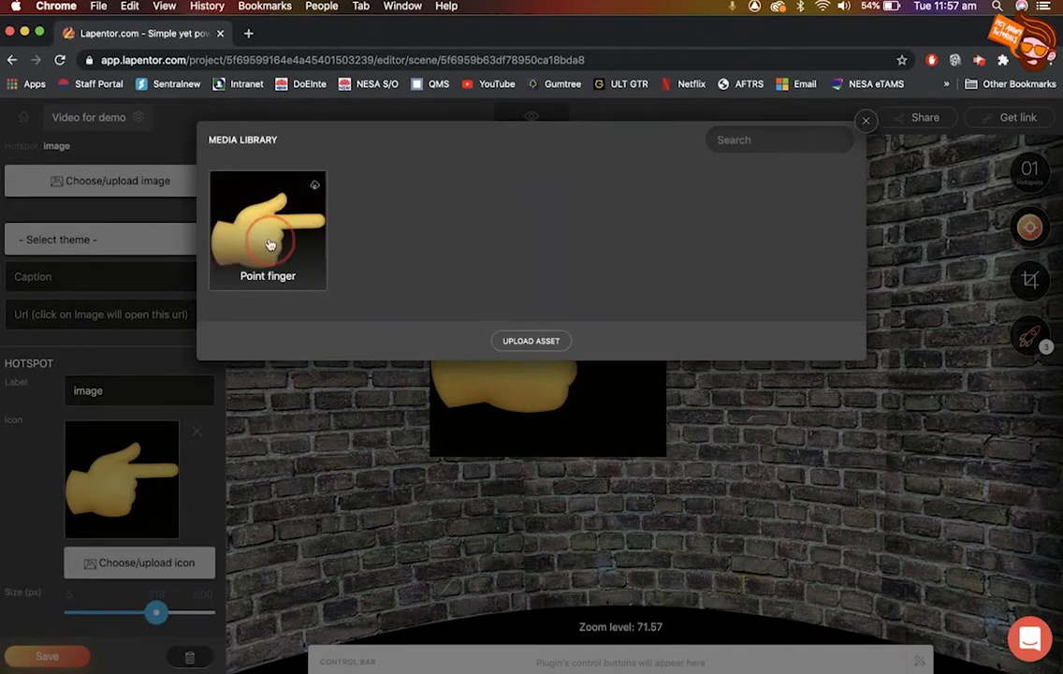
Step: Use Point finger as the hotspot image, shown in a Fancybox captioned 'Pointy Finger', and save
{"action": "left_click", "coordinate": [272, 236]}
{"action": "left_click", "coordinate": [432, 341]}
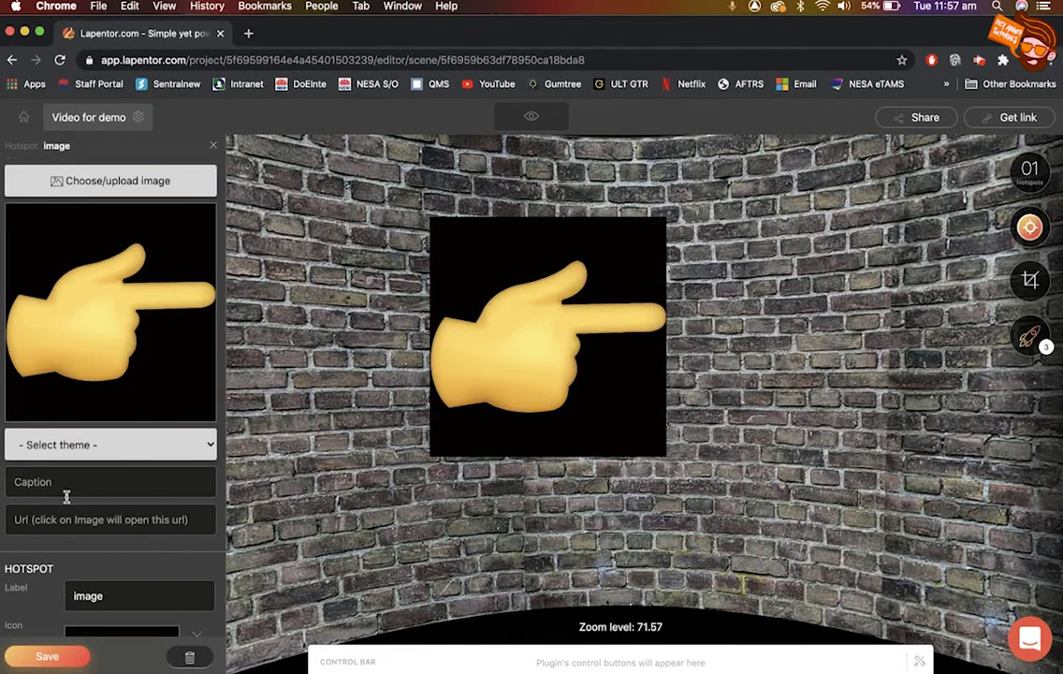
{"action": "left_click", "coordinate": [89, 445]}
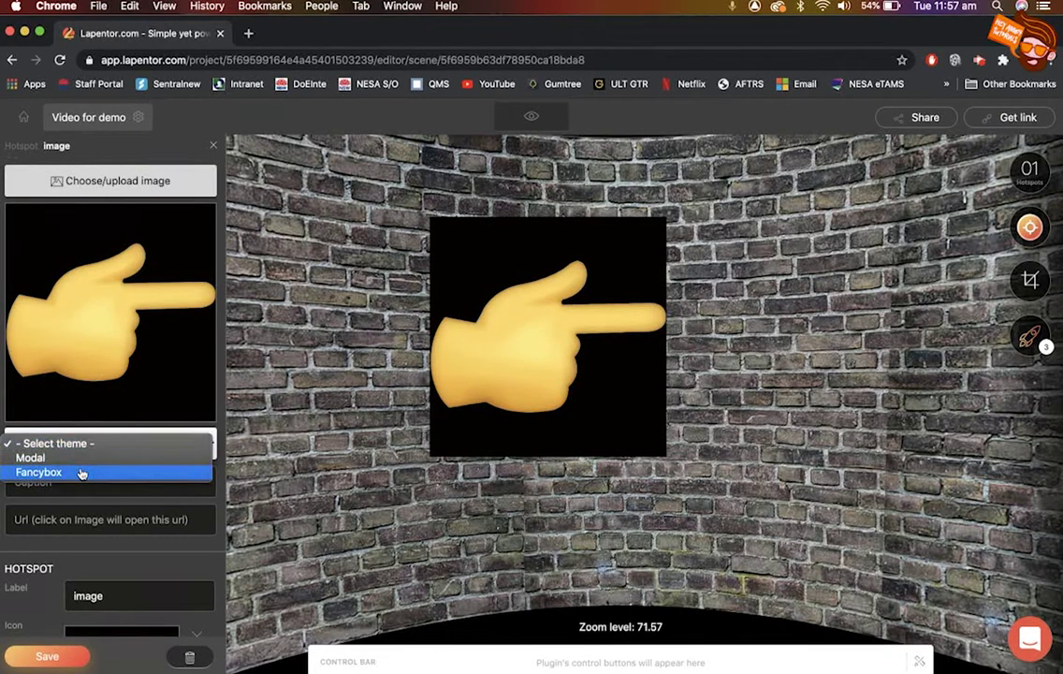
{"action": "left_click", "coordinate": [84, 470]}
{"action": "left_click", "coordinate": [72, 482]}
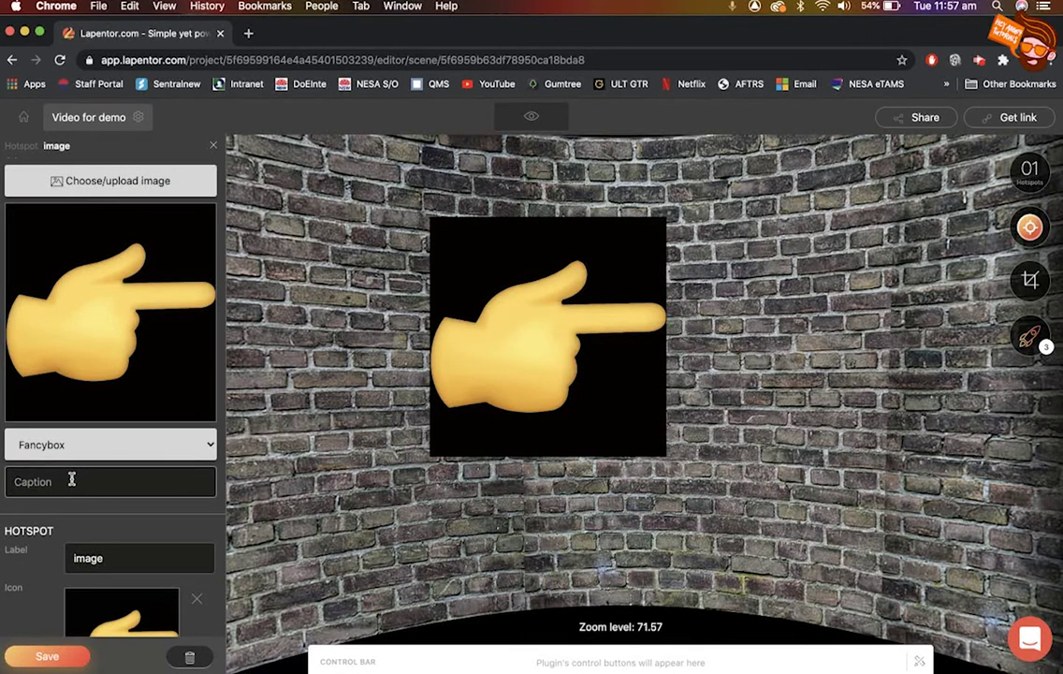
{"action": "type", "text": "Pointy Finger"}
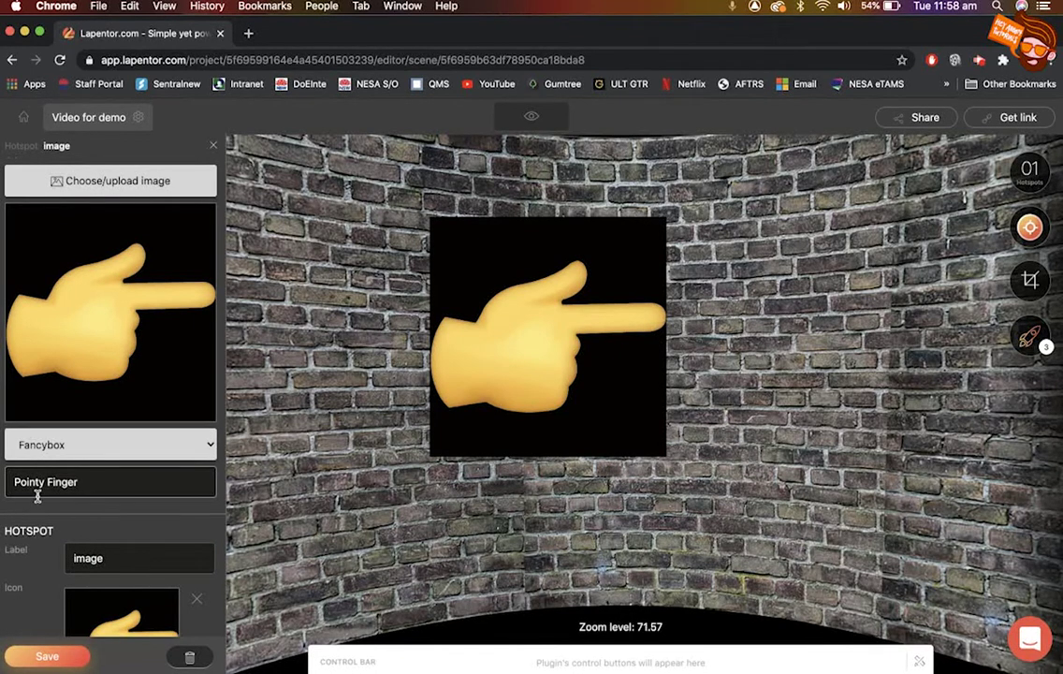
{"action": "scroll", "coordinate": [37, 496], "scroll_direction": "down", "scroll_amount": 4}
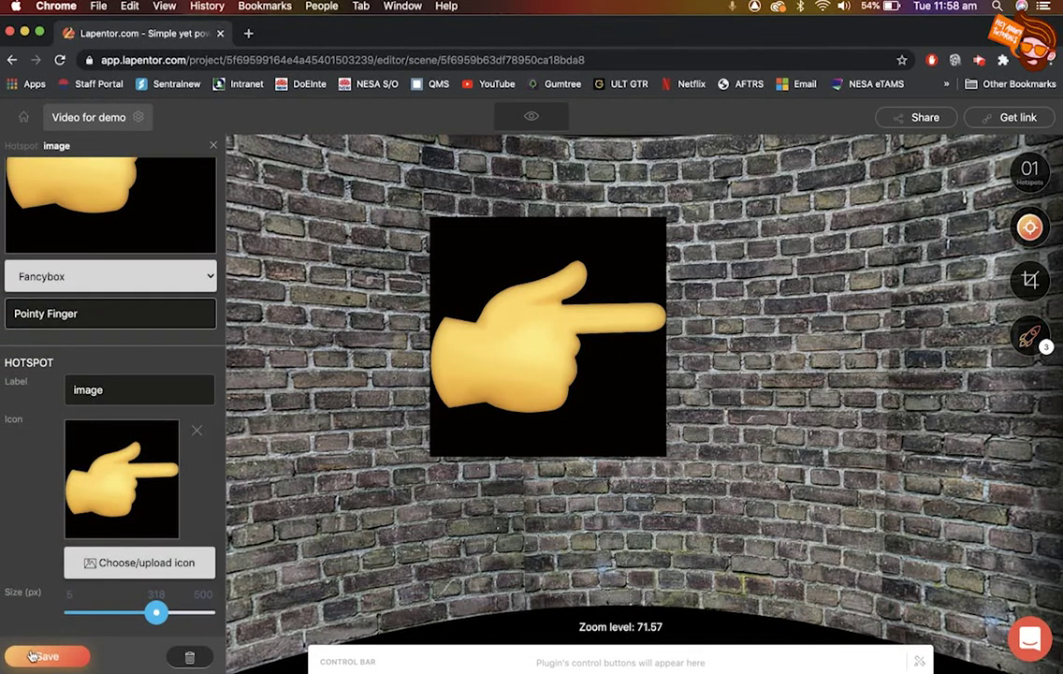
{"action": "left_click", "coordinate": [42, 655]}
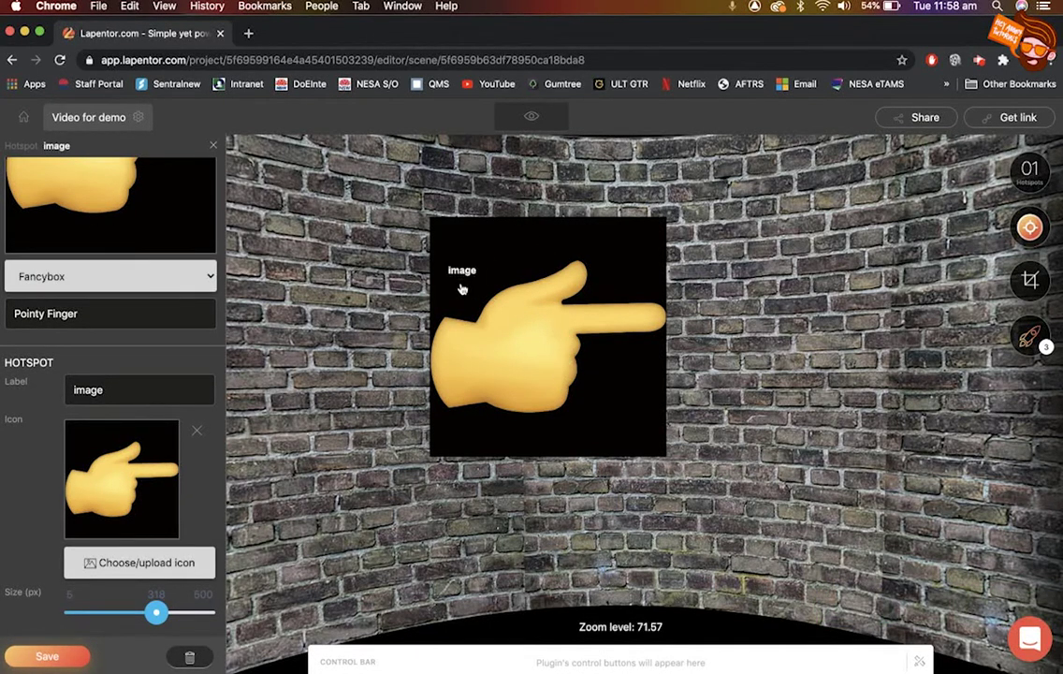
{"action": "left_click", "coordinate": [543, 120]}
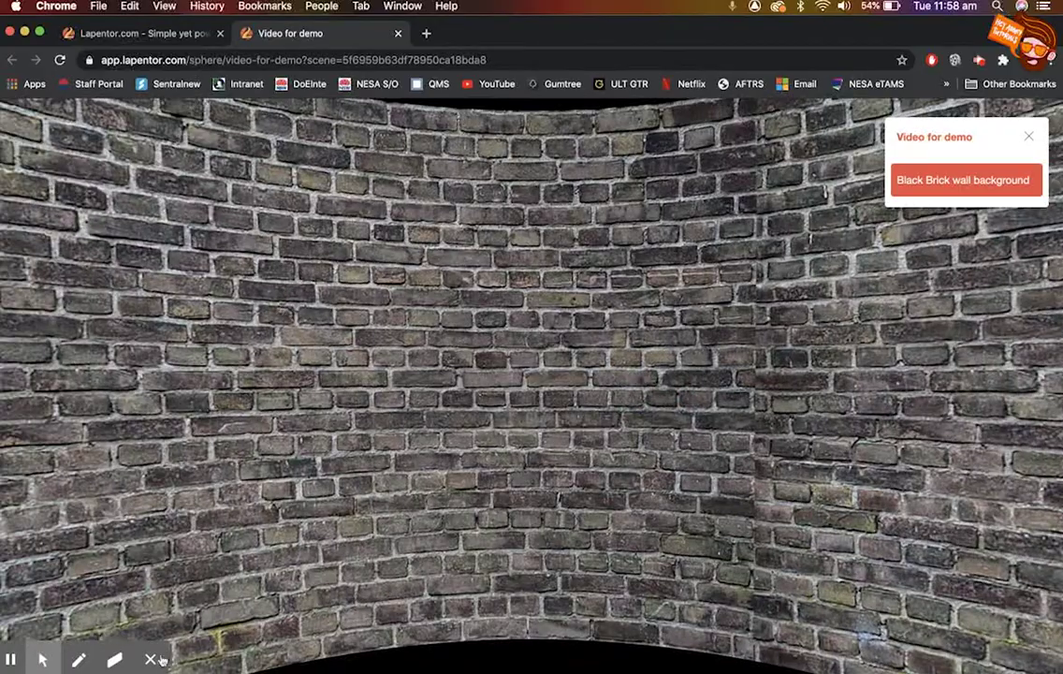
{"action": "left_click_drag", "start_coordinate": [1006, 416], "coordinate": [266, 385]}
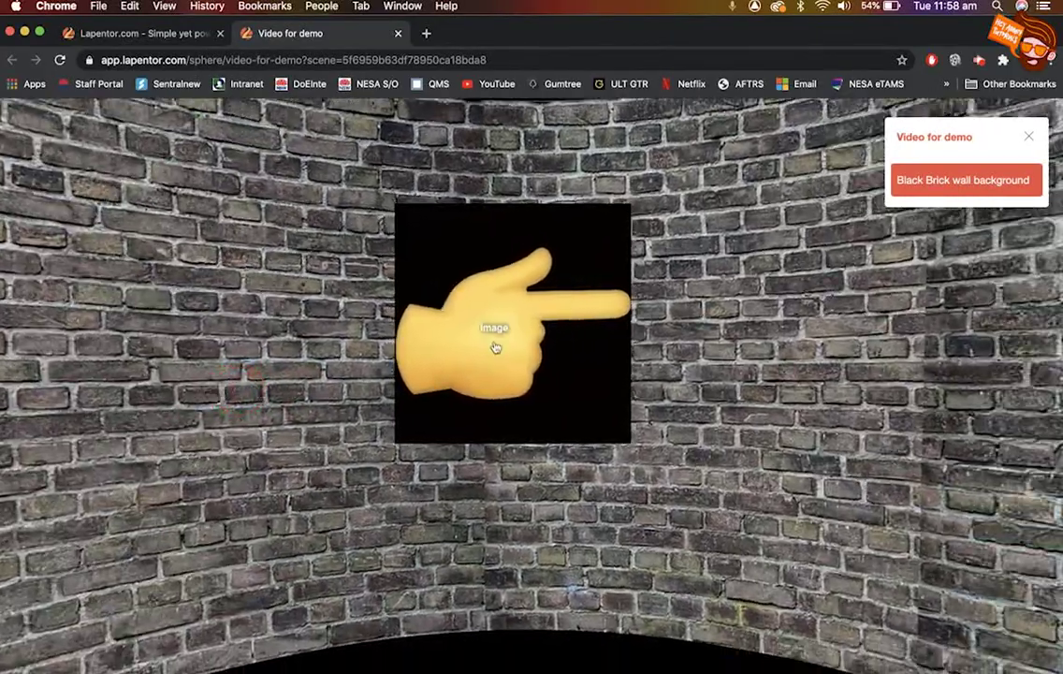
{"action": "left_click", "coordinate": [494, 344]}
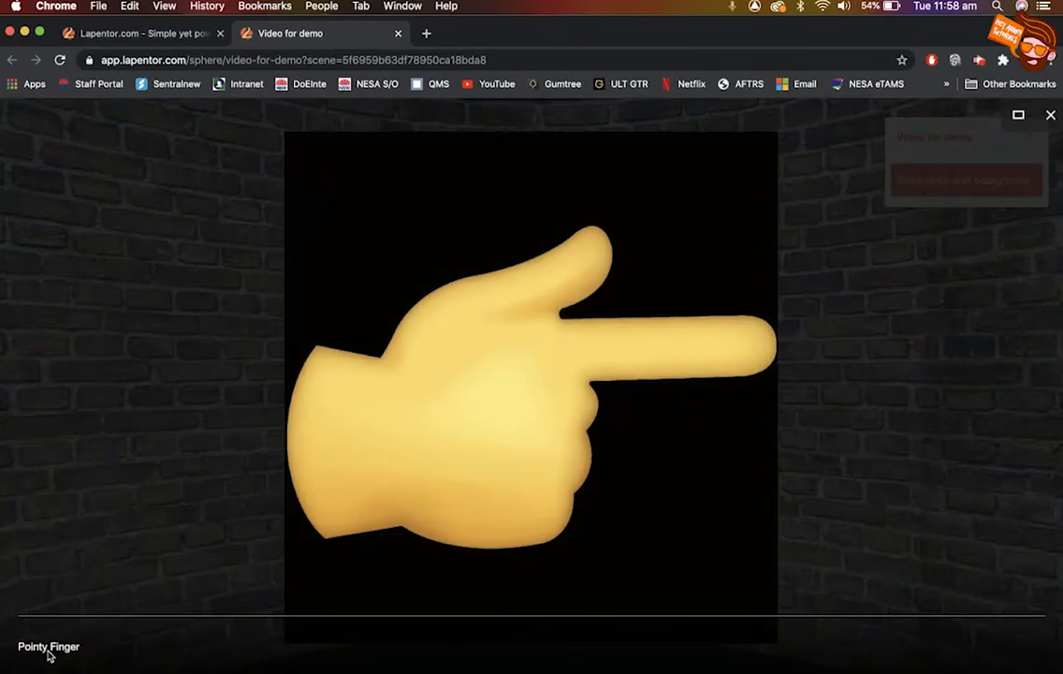
{"action": "left_click", "coordinate": [1050, 119]}
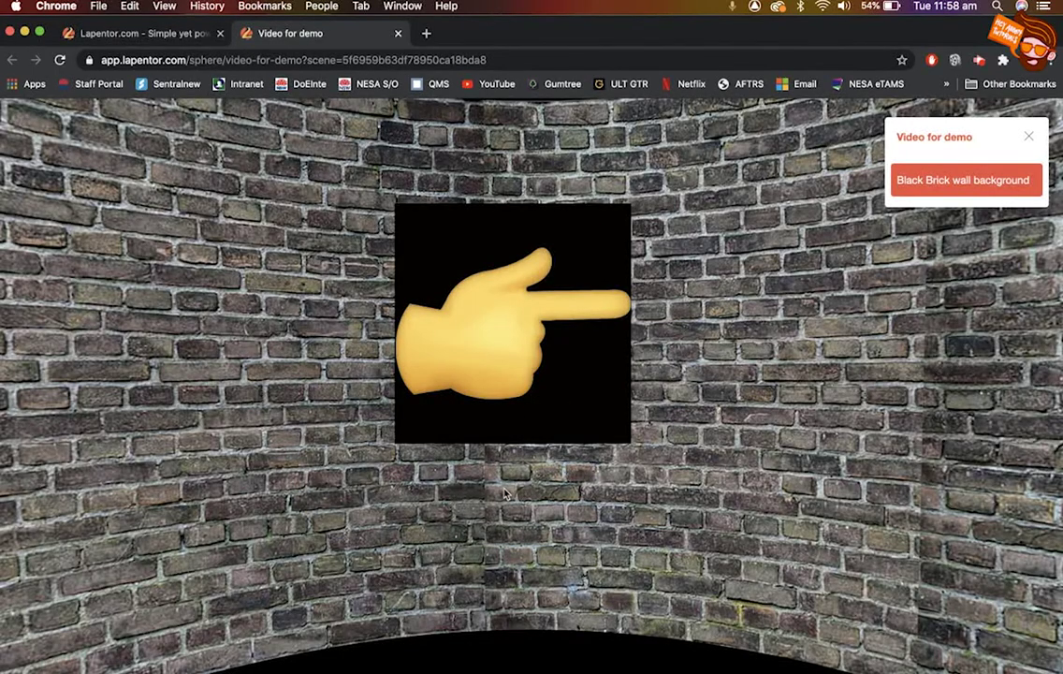
{"action": "left_click_drag", "start_coordinate": [726, 368], "coordinate": [618, 385]}
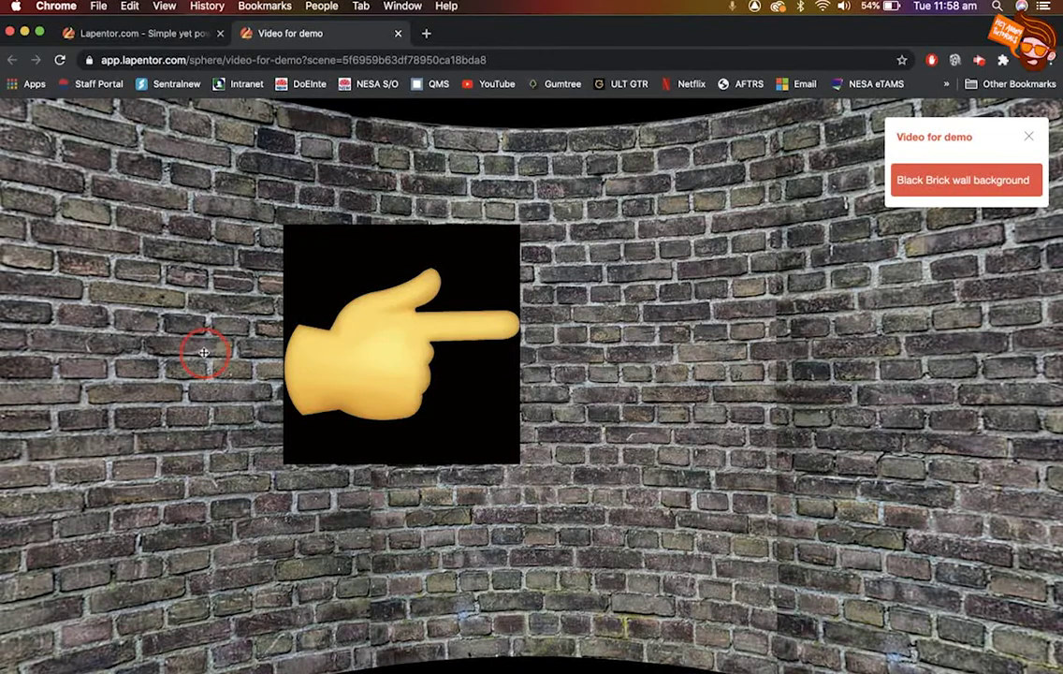
{"action": "left_click_drag", "start_coordinate": [203, 353], "coordinate": [309, 318]}
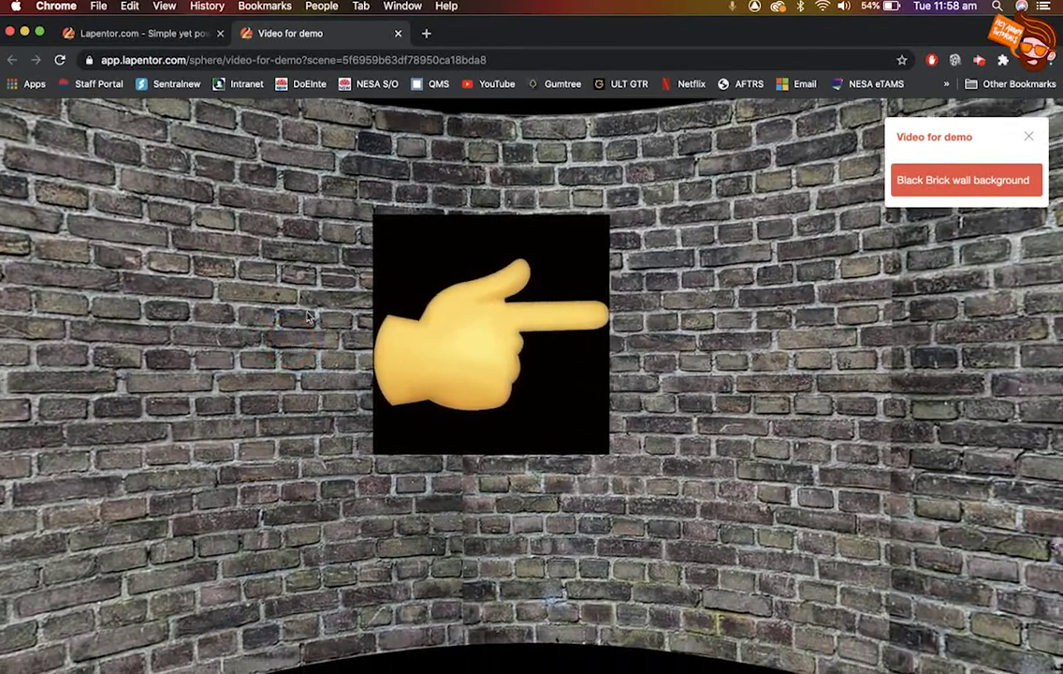
Step: Close the preview and add a second image hotspot with the Point finger icon at about 330 px
{"action": "left_click", "coordinate": [399, 34]}
{"action": "left_click", "coordinate": [1030, 226]}
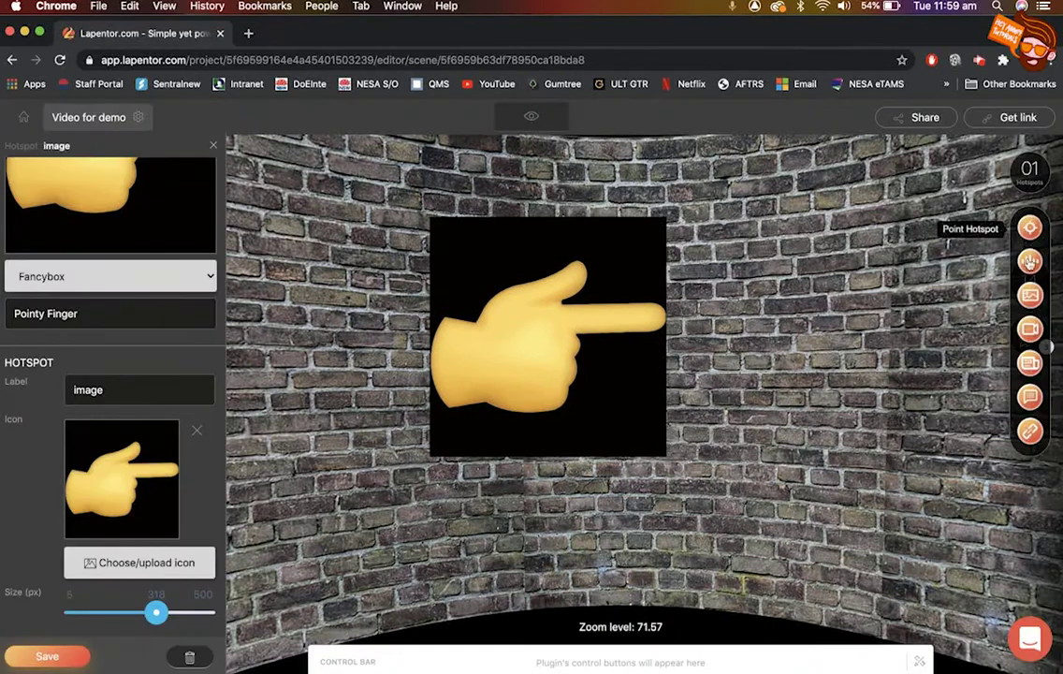
{"action": "left_click", "coordinate": [1028, 231]}
{"action": "left_click", "coordinate": [837, 332]}
{"action": "left_click", "coordinate": [838, 332]}
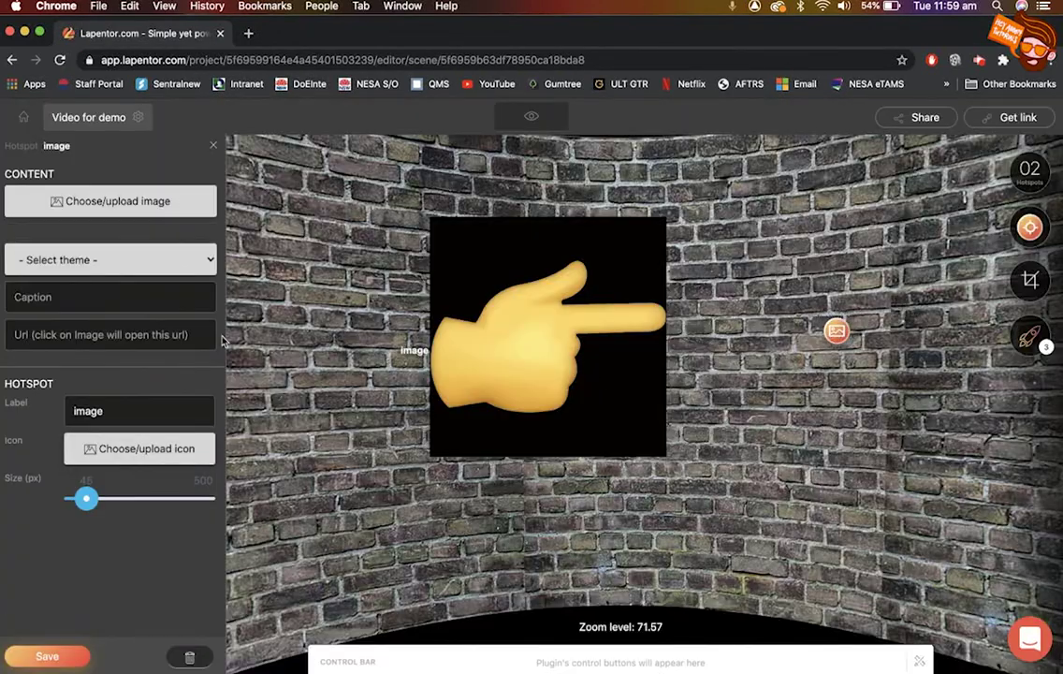
{"action": "left_click", "coordinate": [113, 449]}
{"action": "left_click", "coordinate": [280, 224]}
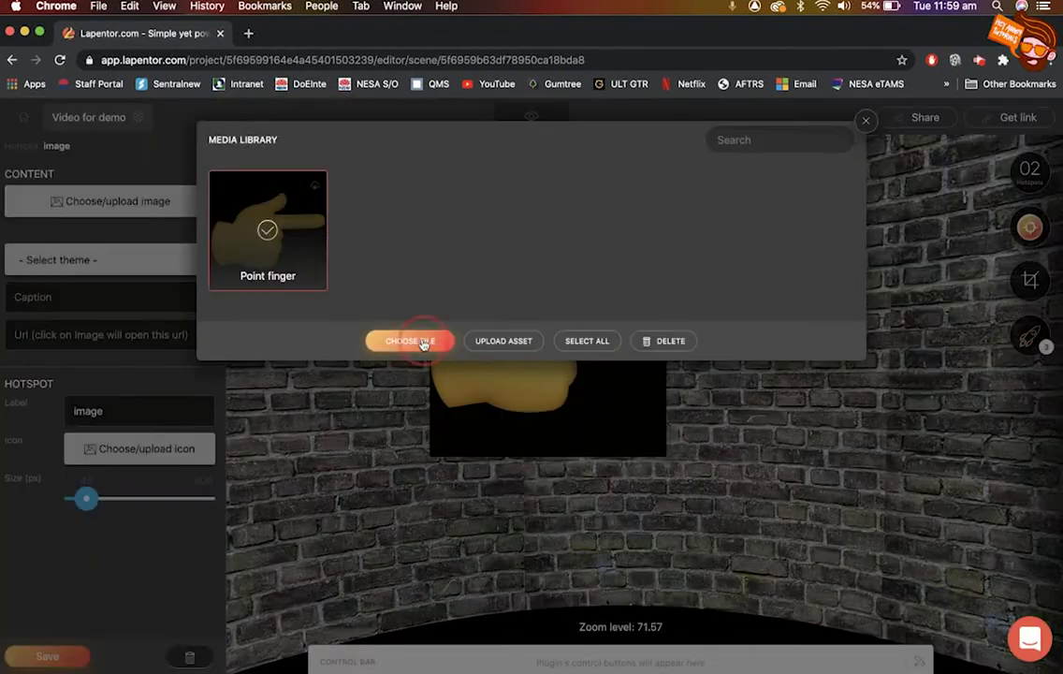
{"action": "left_click", "coordinate": [398, 340]}
{"action": "left_click", "coordinate": [51, 656]}
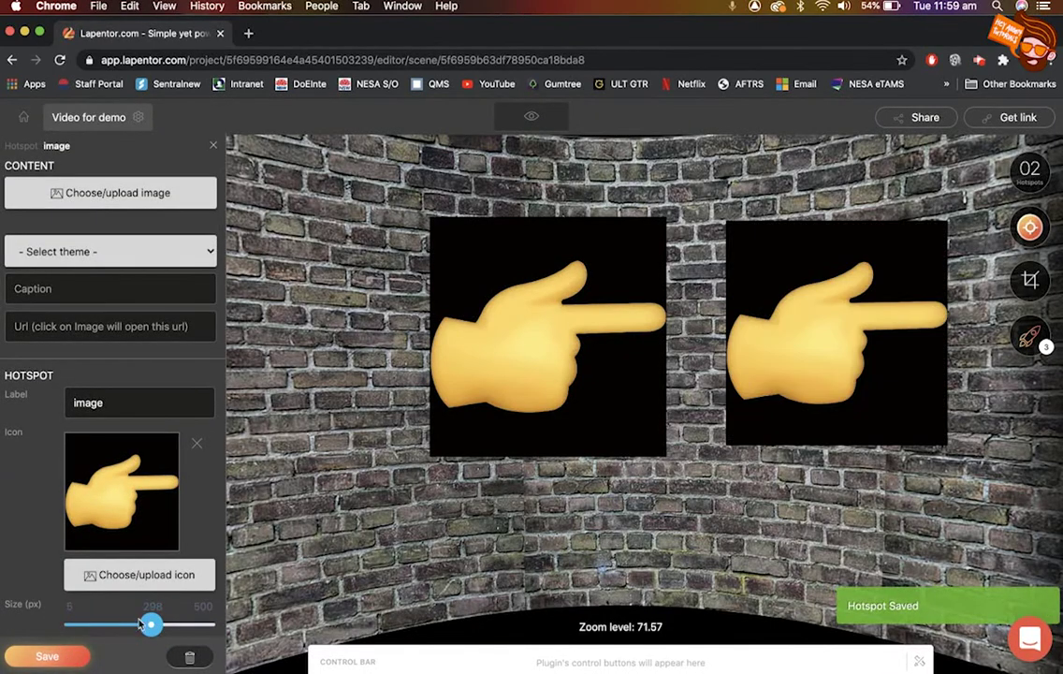
{"action": "left_click_drag", "start_coordinate": [150, 624], "coordinate": [159, 624]}
{"action": "left_click", "coordinate": [75, 657]}
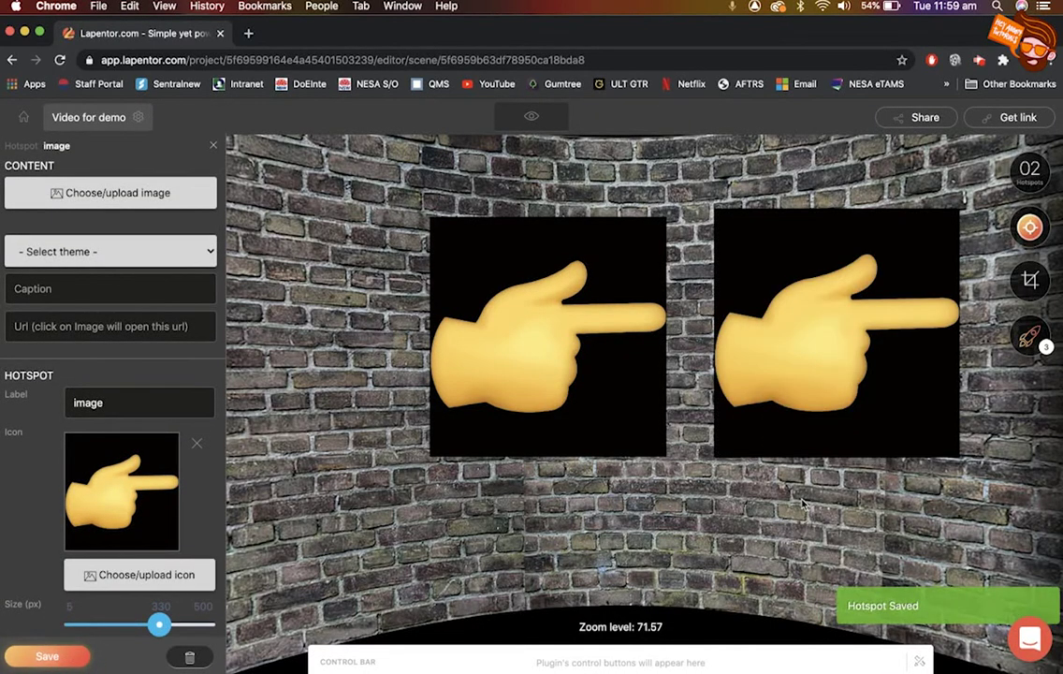
Step: Add a third Point finger image hotspot on the left wall with a 309 px icon and save
{"action": "left_click_drag", "start_coordinate": [802, 502], "coordinate": [935, 467]}
{"action": "left_click", "coordinate": [1029, 227]}
{"action": "left_click", "coordinate": [1030, 309]}
{"action": "left_click", "coordinate": [315, 328]}
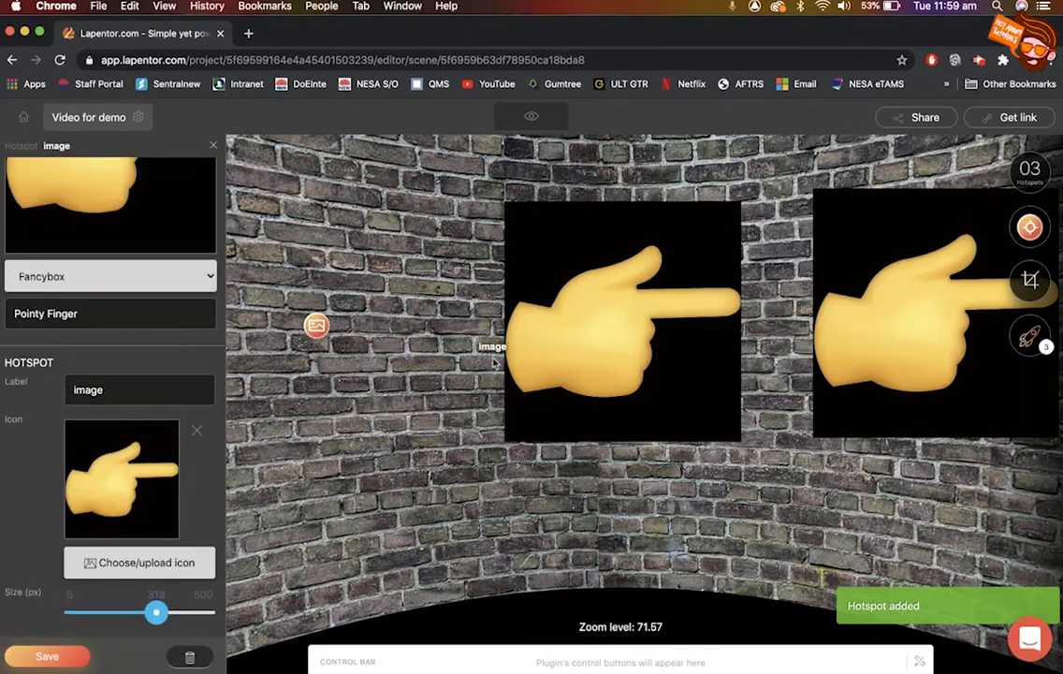
{"action": "left_click", "coordinate": [137, 451]}
{"action": "left_click", "coordinate": [269, 226]}
{"action": "left_click", "coordinate": [413, 342]}
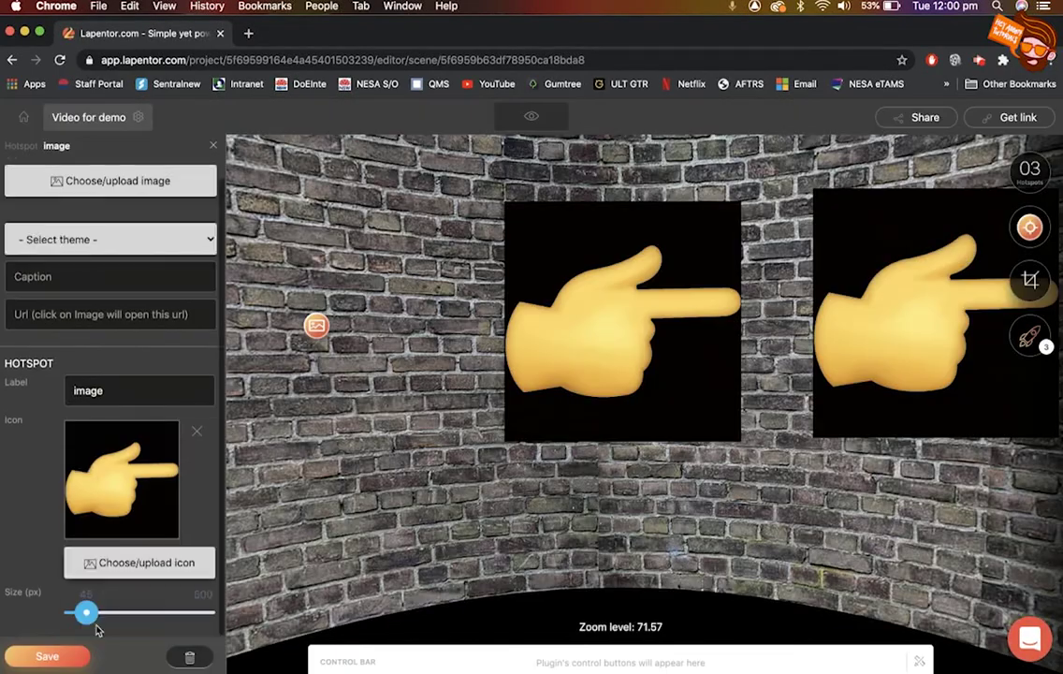
{"action": "left_click_drag", "start_coordinate": [94, 622], "coordinate": [155, 613]}
{"action": "left_click", "coordinate": [47, 656]}
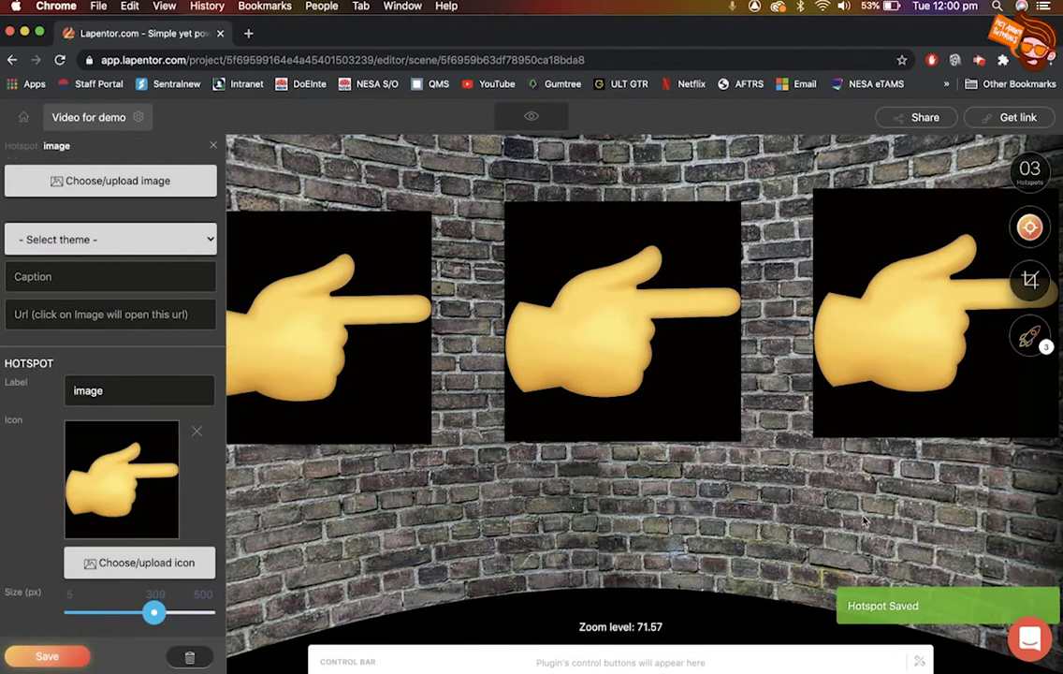
{"action": "left_click_drag", "start_coordinate": [865, 521], "coordinate": [599, 547]}
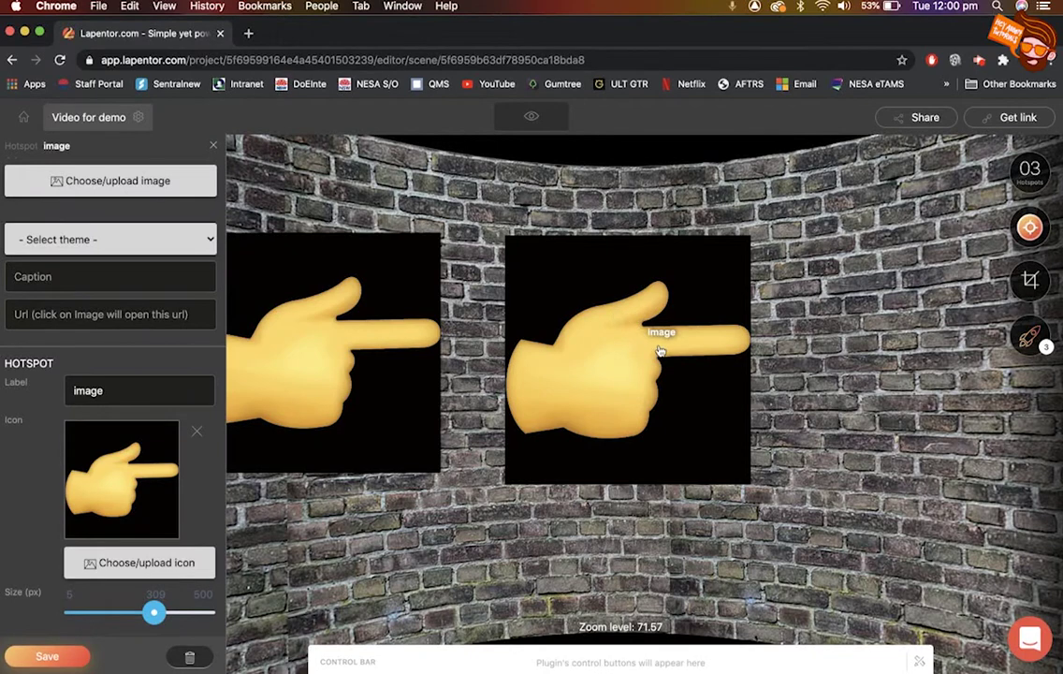
Step: Preview the live tour, pan across the finger hotspots, then minimise Chrome
{"action": "left_click", "coordinate": [530, 117]}
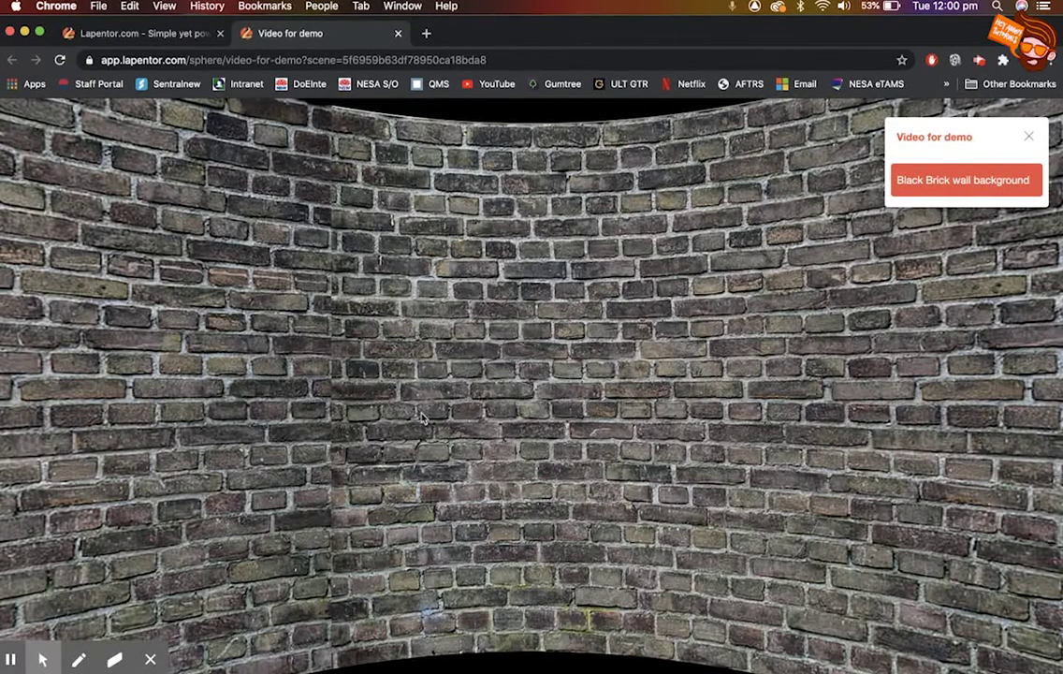
{"action": "left_click_drag", "start_coordinate": [421, 417], "coordinate": [749, 449]}
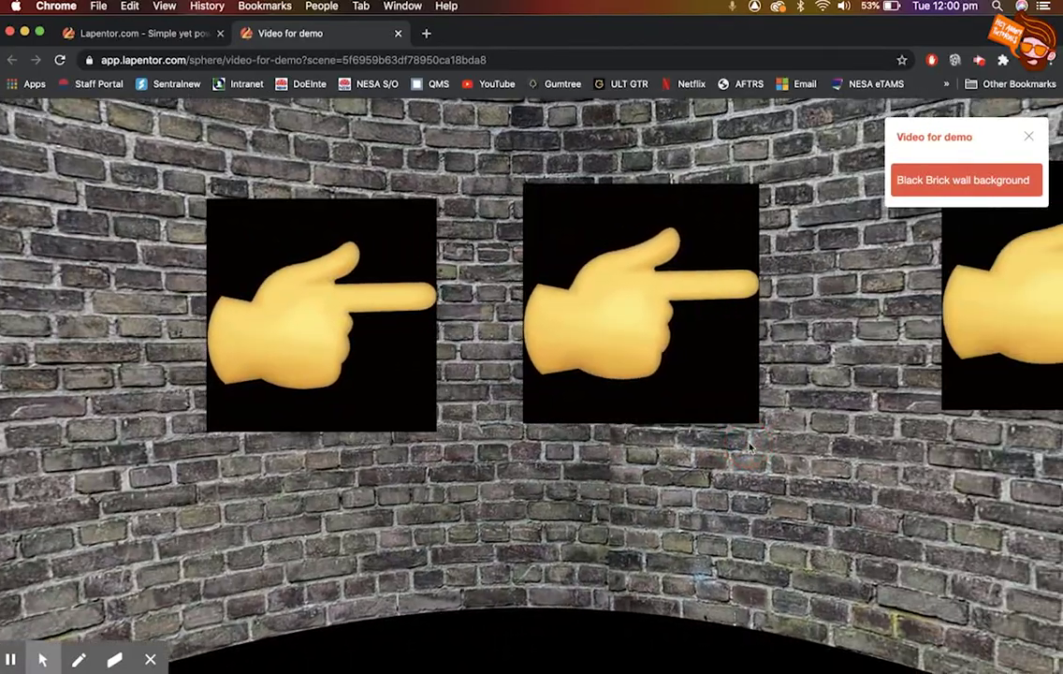
{"action": "left_click_drag", "start_coordinate": [356, 475], "coordinate": [526, 437]}
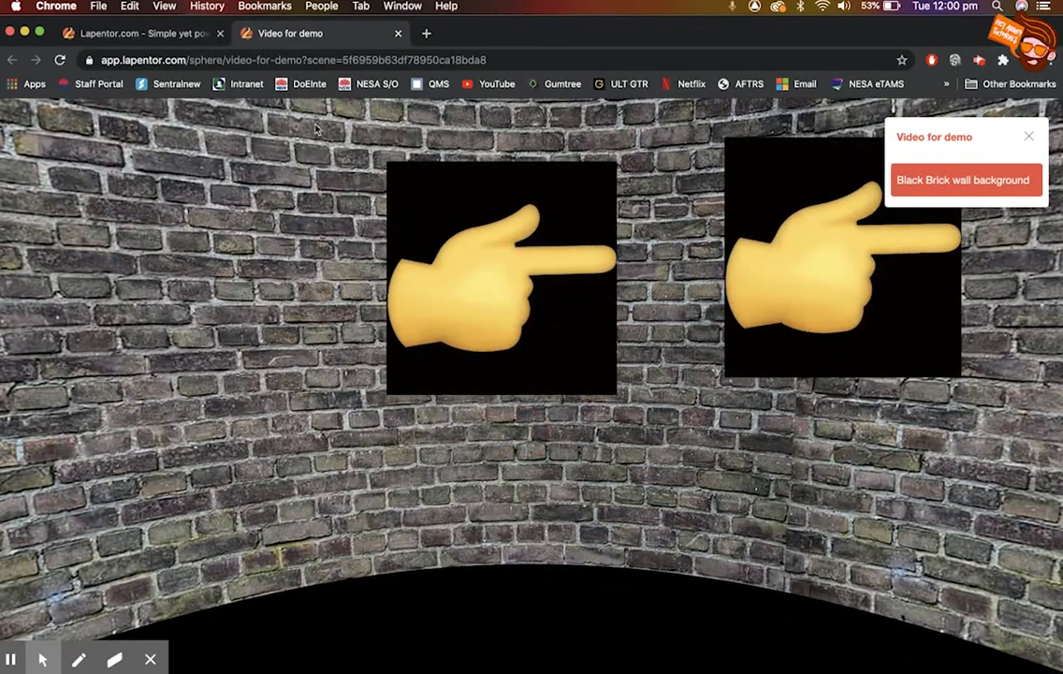
{"action": "left_click", "coordinate": [25, 33]}
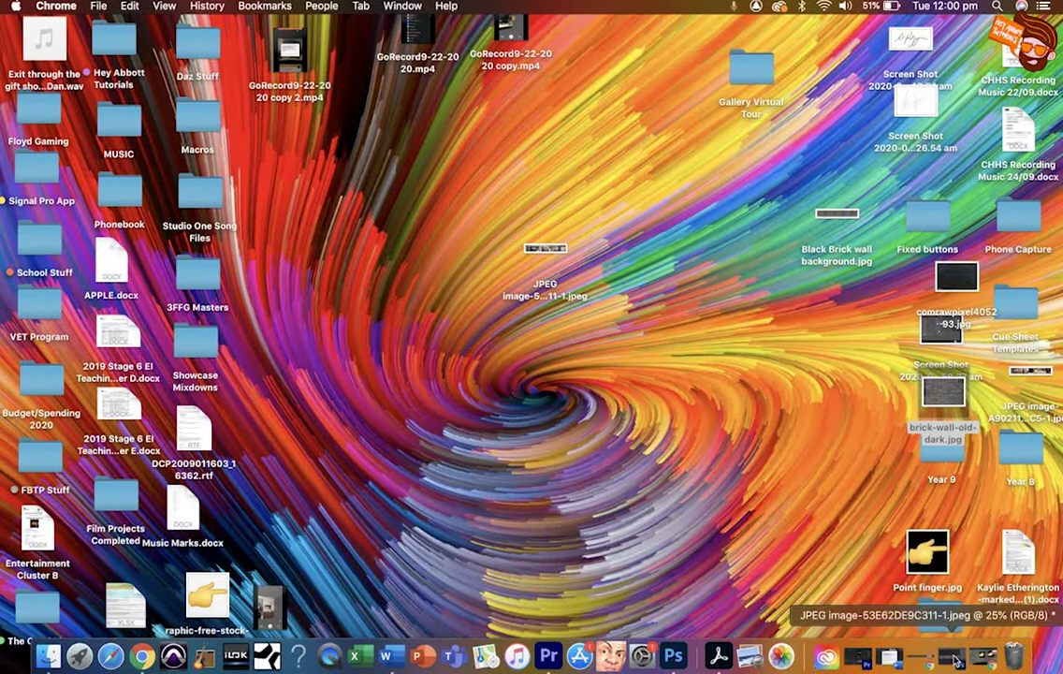
Step: Place Point finger.jpg onto the Photoshop brick-wall canvas, scaled to about half size
{"action": "left_click", "coordinate": [860, 657]}
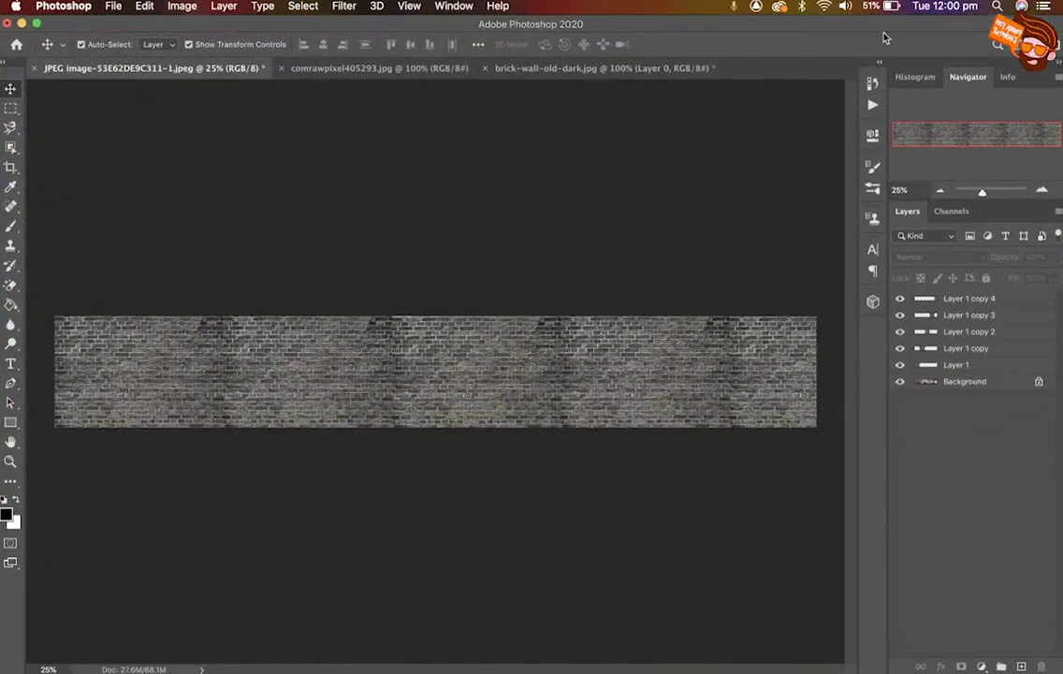
{"action": "left_click_drag", "start_coordinate": [882, 25], "coordinate": [713, 25]}
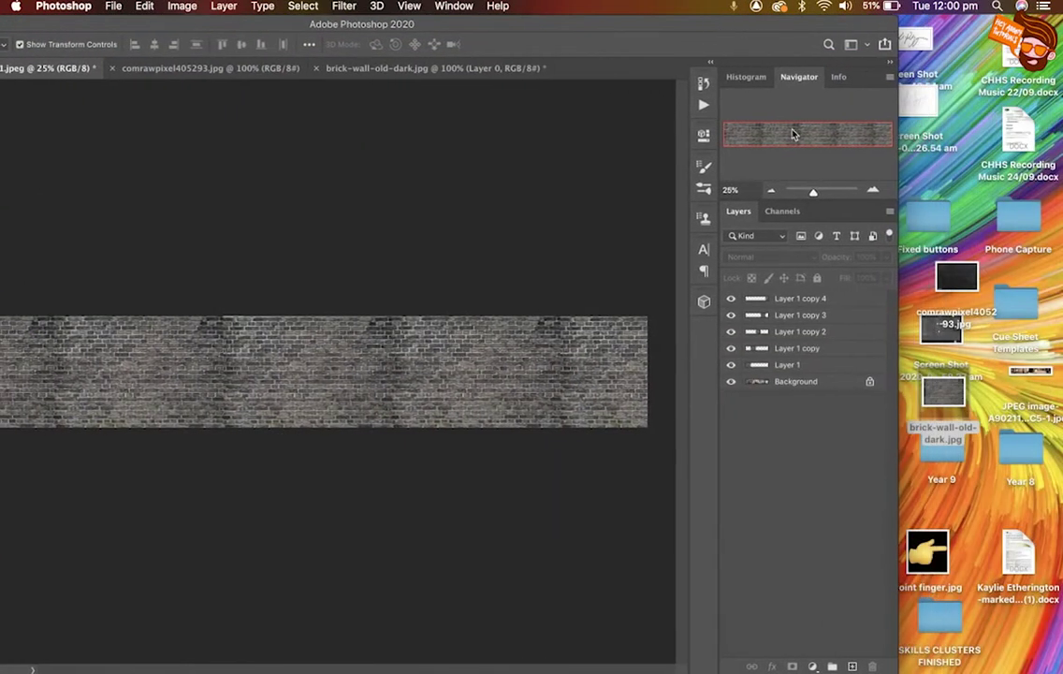
{"action": "left_click_drag", "start_coordinate": [926, 552], "coordinate": [332, 367]}
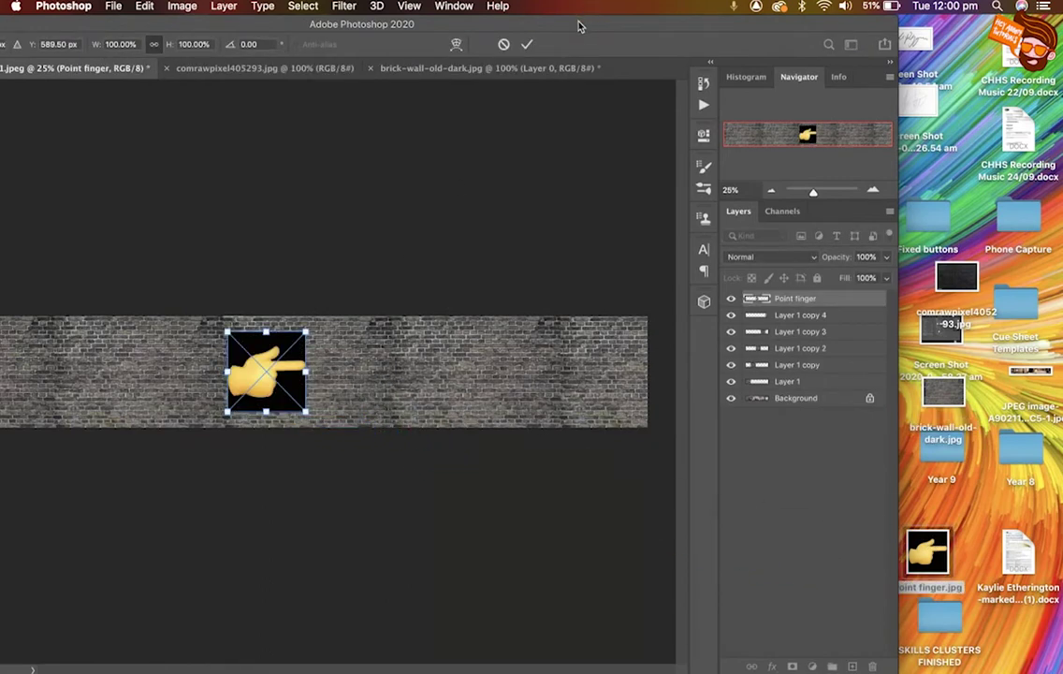
{"action": "left_click_drag", "start_coordinate": [578, 26], "coordinate": [750, 23]}
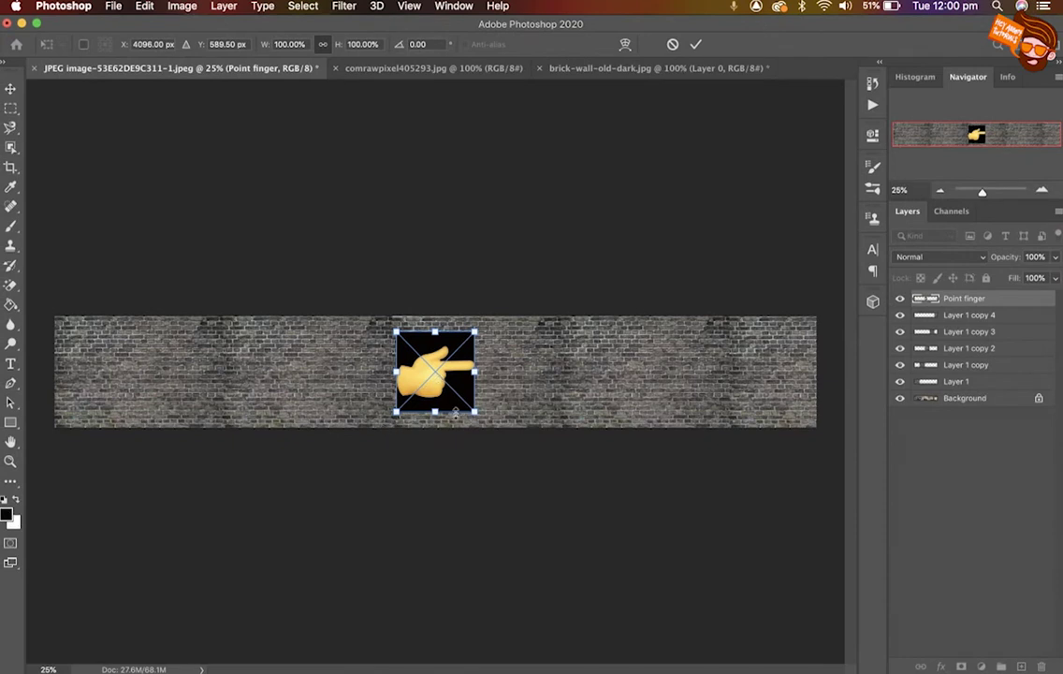
{"action": "left_click_drag", "start_coordinate": [436, 410], "coordinate": [93, 362]}
{"action": "key", "text": "Return"}
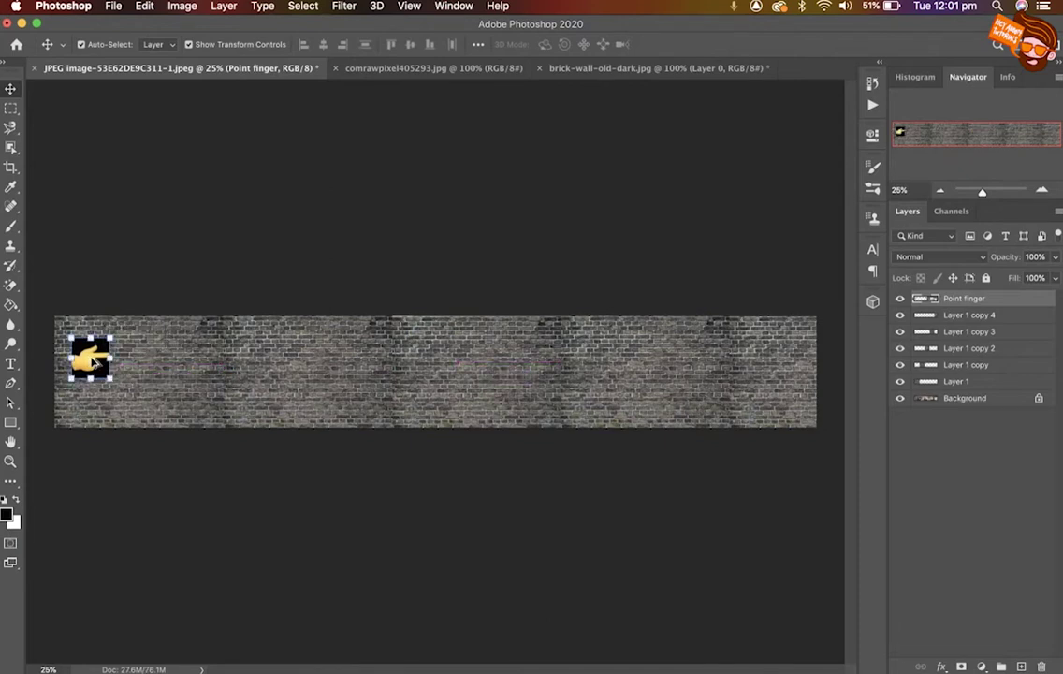
Step: Duplicate the finger eleven times in an evenly spaced row across the brick wall
{"action": "left_click_drag", "start_coordinate": [94, 363], "coordinate": [153, 362]}
{"action": "left_click_drag", "start_coordinate": [153, 361], "coordinate": [222, 361]}
{"action": "left_click_drag", "start_coordinate": [223, 362], "coordinate": [284, 361]}
{"action": "left_click_drag", "start_coordinate": [283, 361], "coordinate": [344, 361]}
{"action": "left_click_drag", "start_coordinate": [344, 361], "coordinate": [406, 361]}
{"action": "left_click_drag", "start_coordinate": [406, 362], "coordinate": [642, 361]}
{"action": "left_click_drag", "start_coordinate": [642, 360], "coordinate": [703, 360]}
{"action": "left_click_drag", "start_coordinate": [703, 361], "coordinate": [770, 357]}
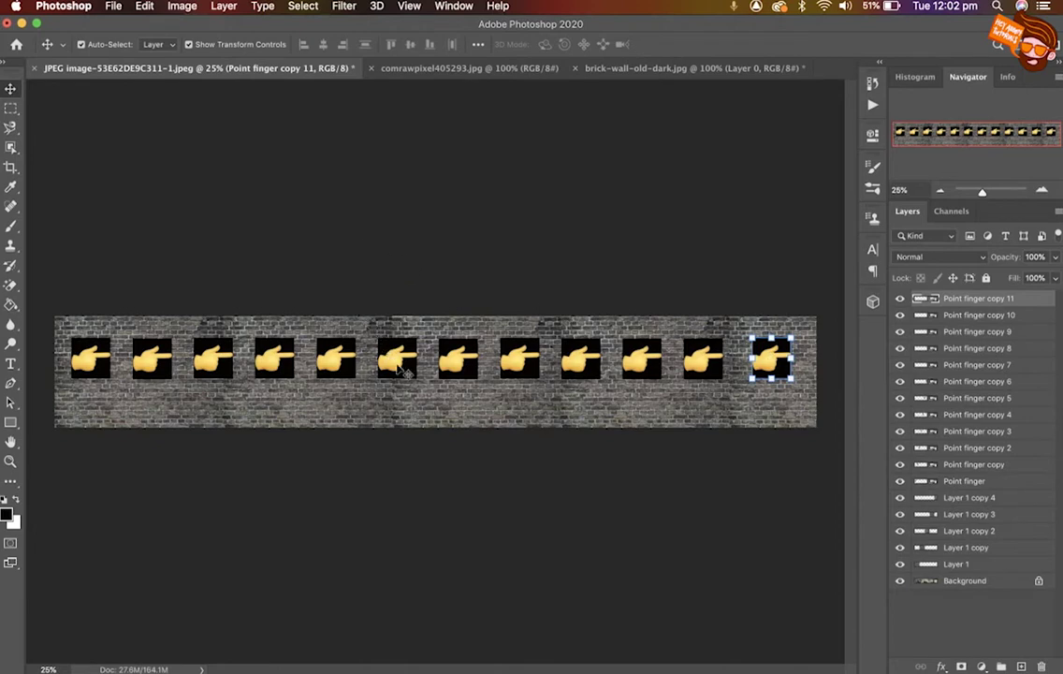
Step: Save the image as JPEG named 'image with fingers on it'
{"action": "left_click", "coordinate": [113, 6]}
{"action": "left_click", "coordinate": [140, 161]}
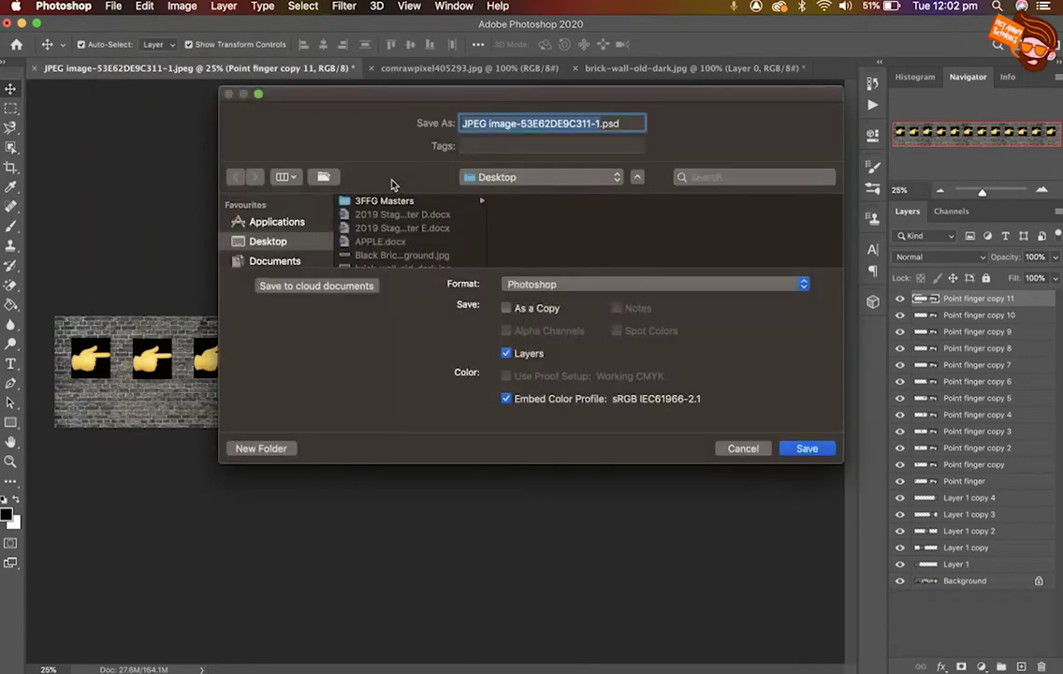
{"action": "left_click", "coordinate": [532, 282]}
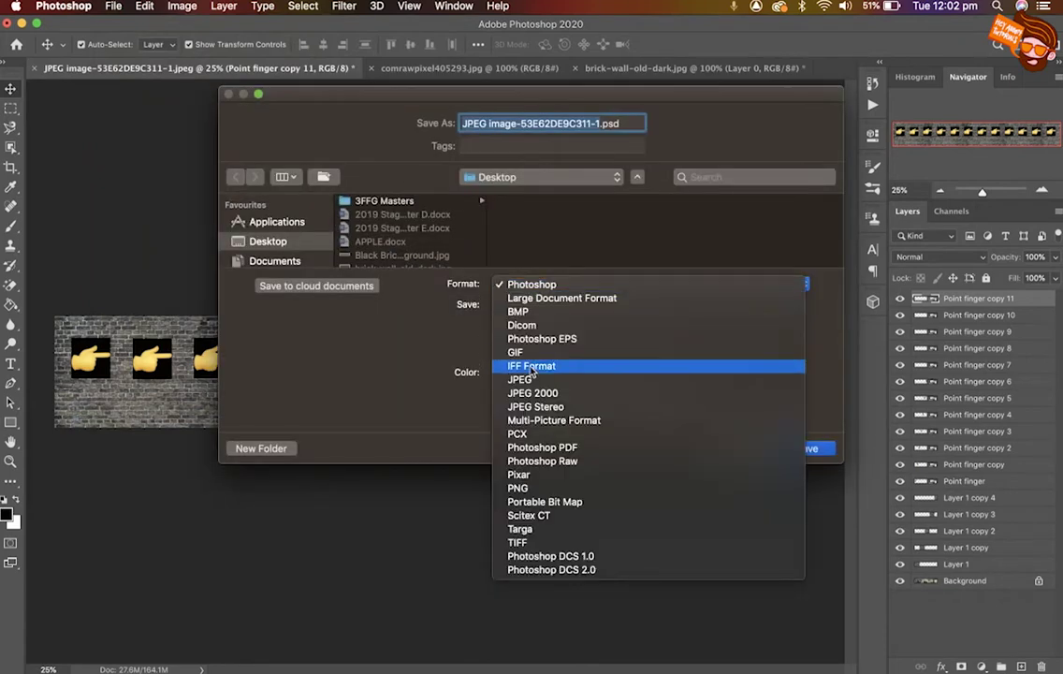
{"action": "left_click", "coordinate": [553, 377]}
{"action": "type", "text": "image with "}
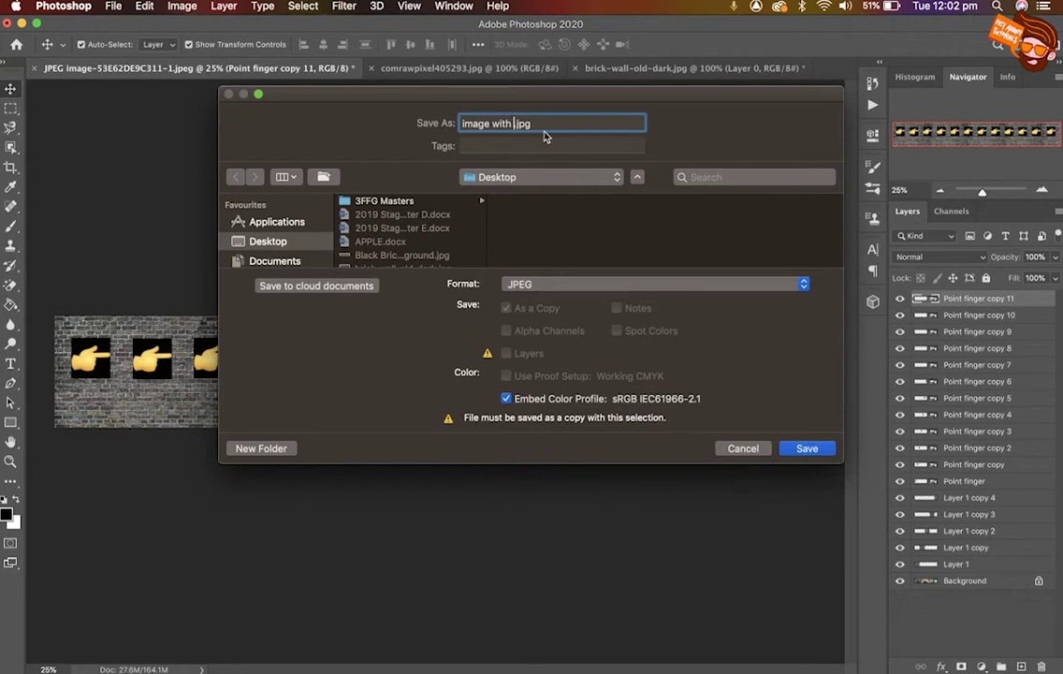
{"action": "type", "text": "fingers on it"}
{"action": "left_click", "coordinate": [807, 448]}
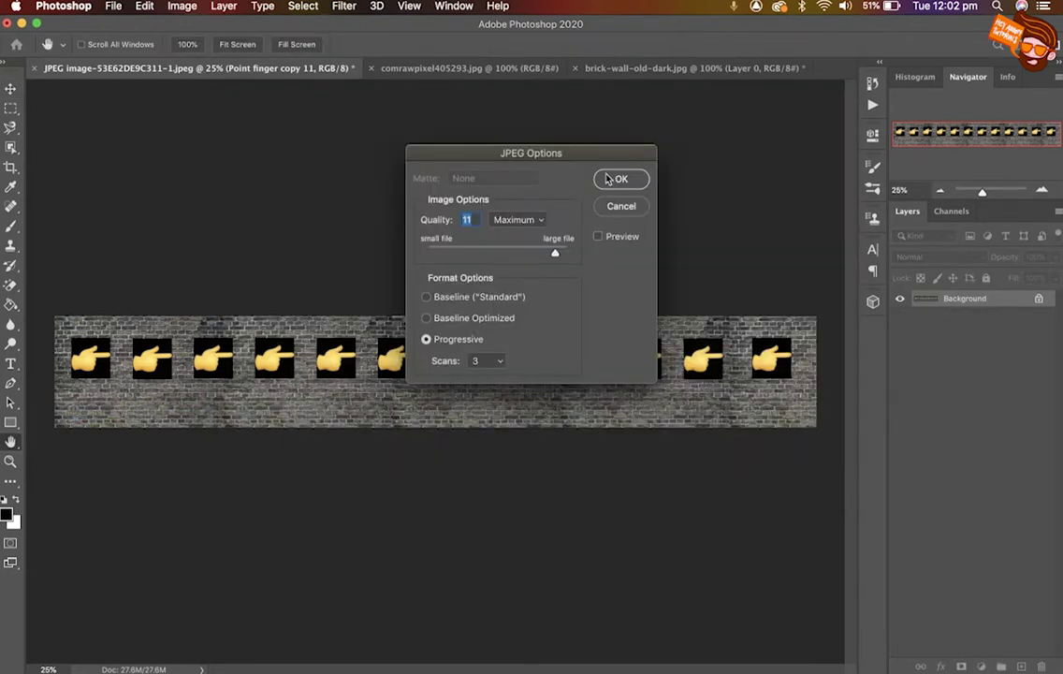
{"action": "left_click", "coordinate": [619, 180]}
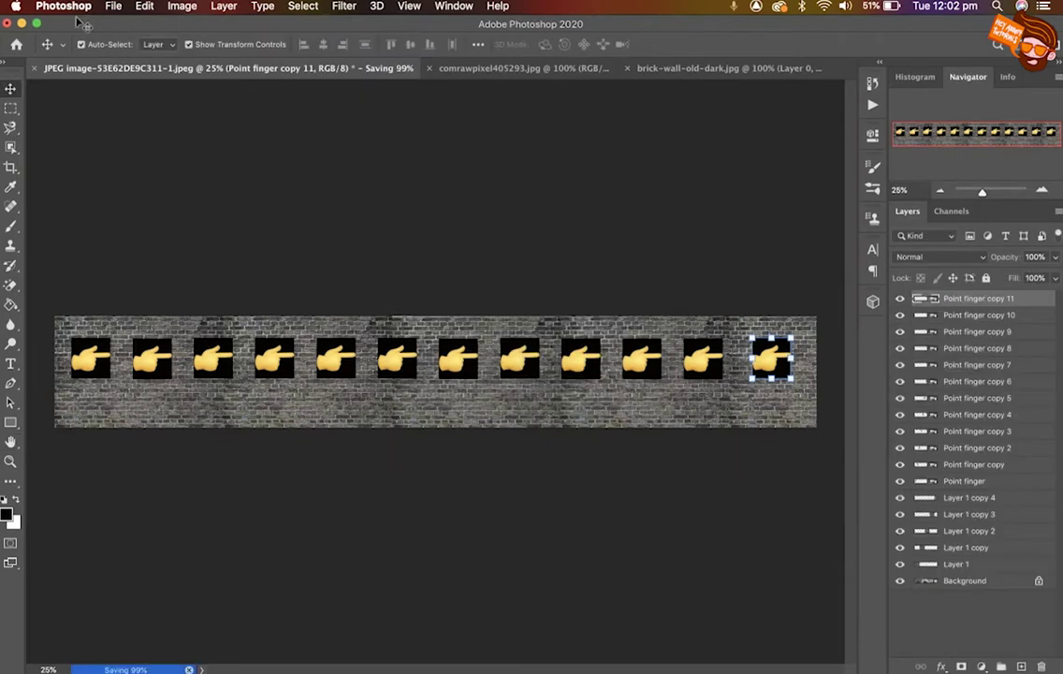
Step: Restore Chrome from the desktop and close the Lapentor preview tab
{"action": "key", "text": "F11"}
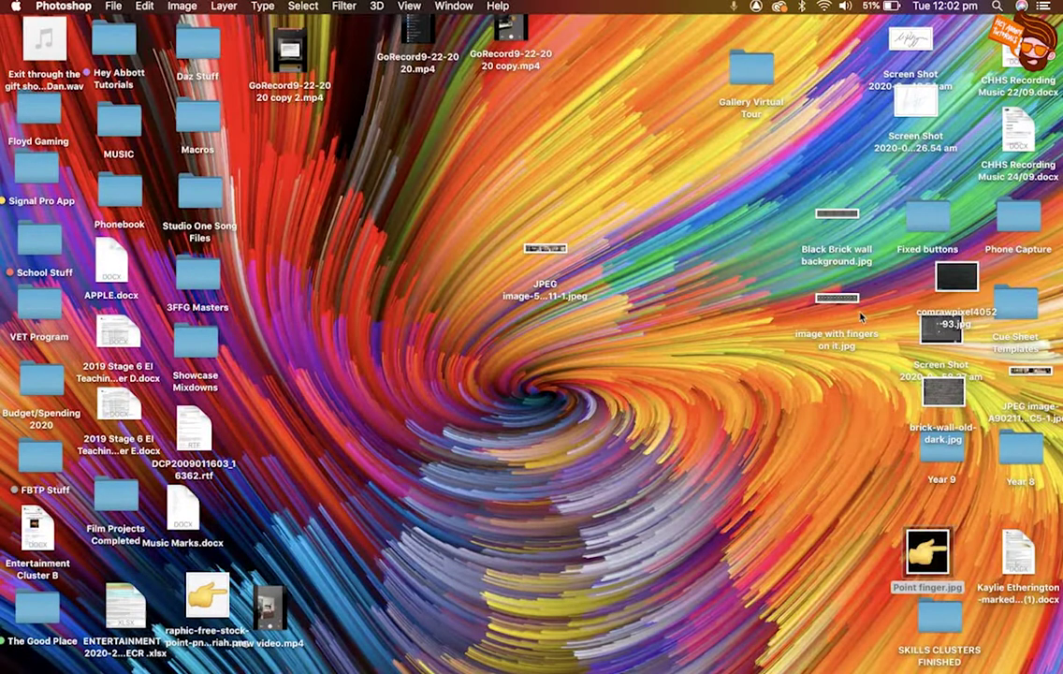
{"action": "mouse_move", "coordinate": [945, 666]}
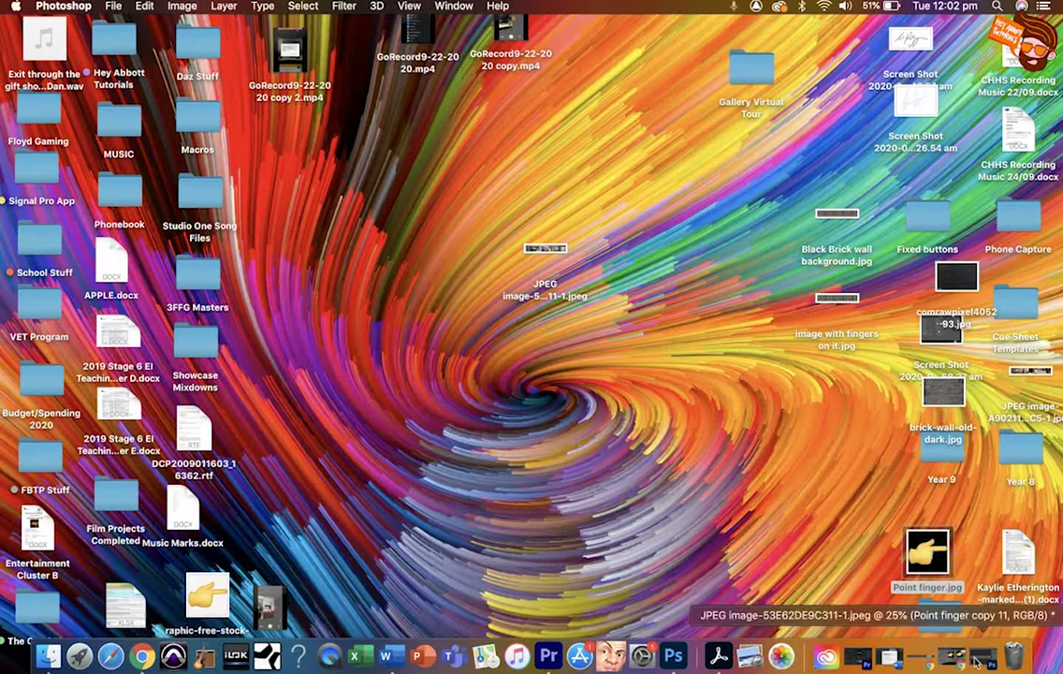
{"action": "left_click", "coordinate": [952, 664]}
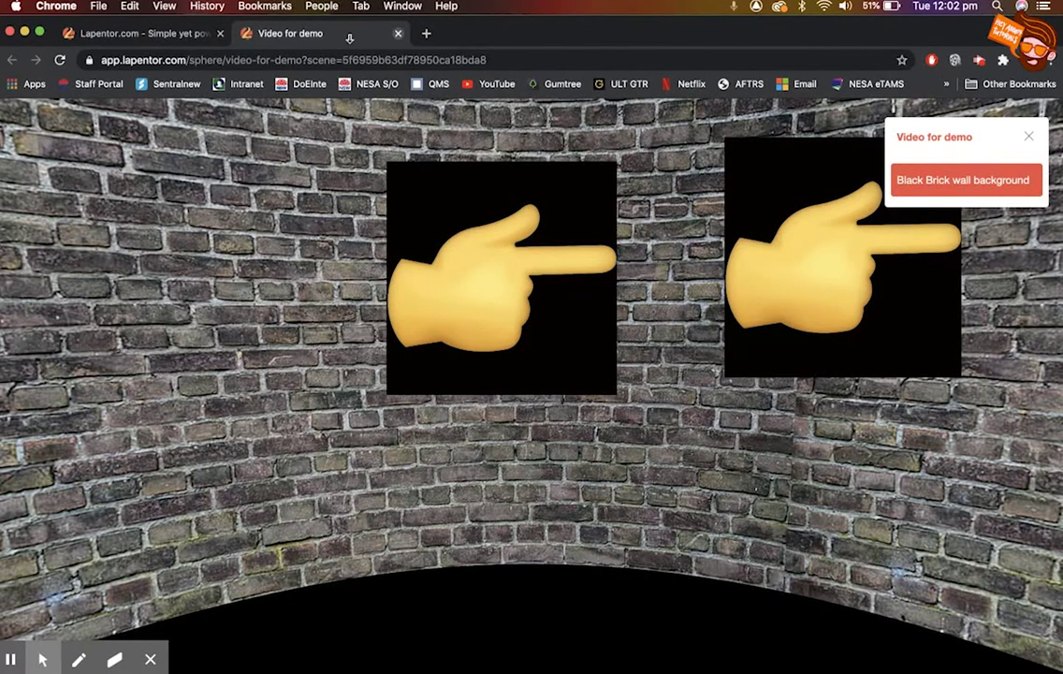
{"action": "key", "text": "super+w"}
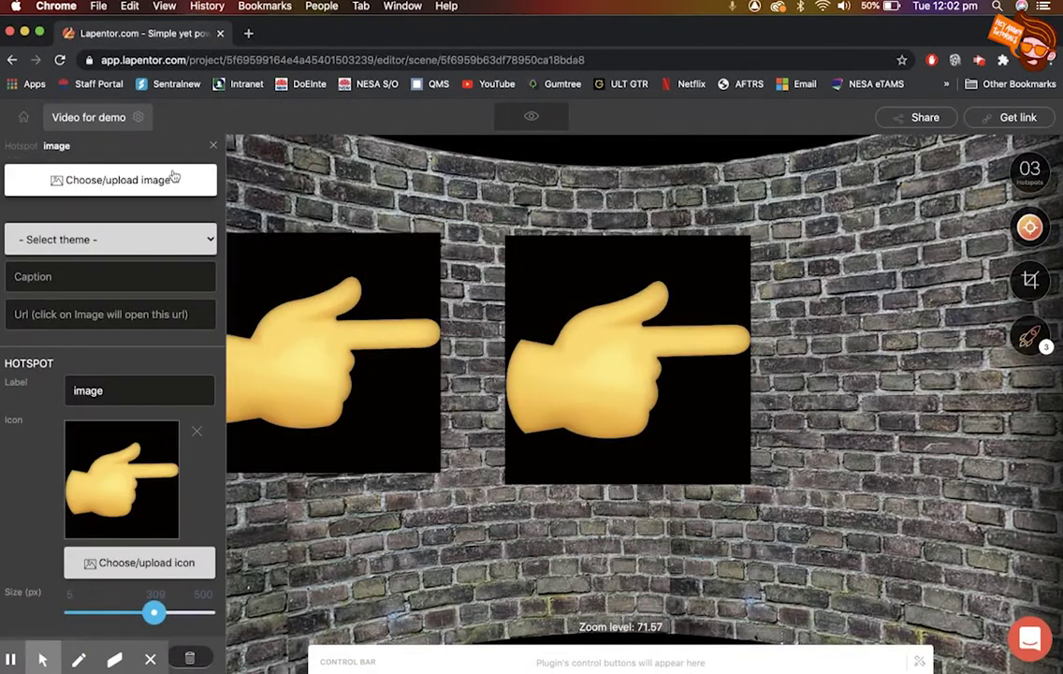
Step: Return to the Lapentor projects dashboard and start creating a new project
{"action": "left_click", "coordinate": [24, 120]}
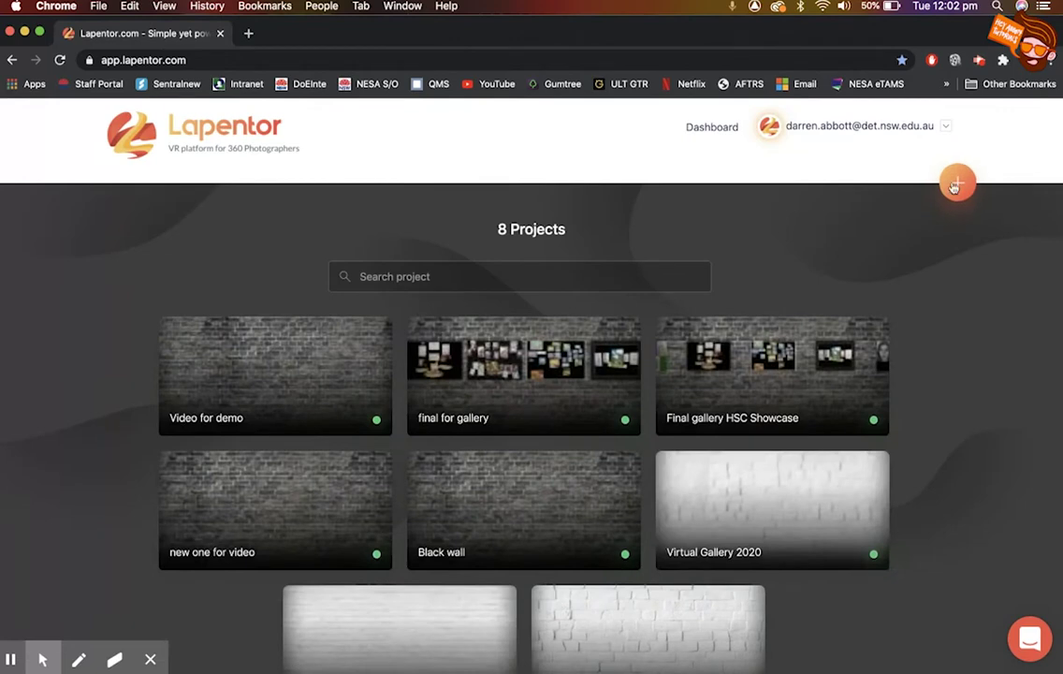
{"action": "left_click", "coordinate": [957, 184]}
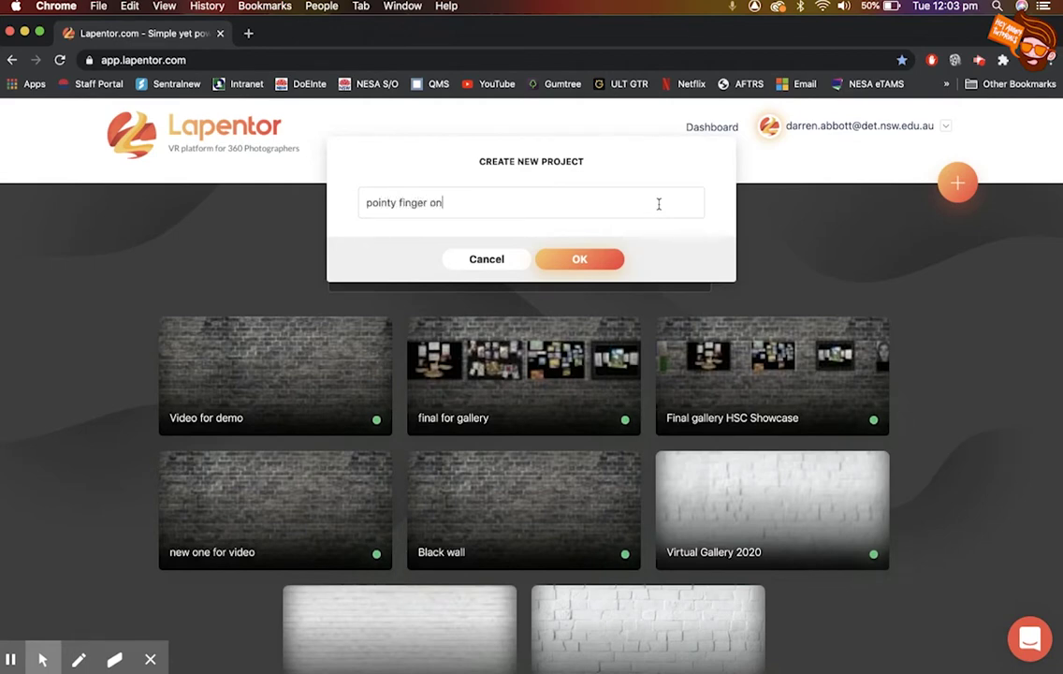
Step: Create the 'pointy finger one' project and upload the 'image with fingers on it' panorama
{"action": "left_click", "coordinate": [609, 259]}
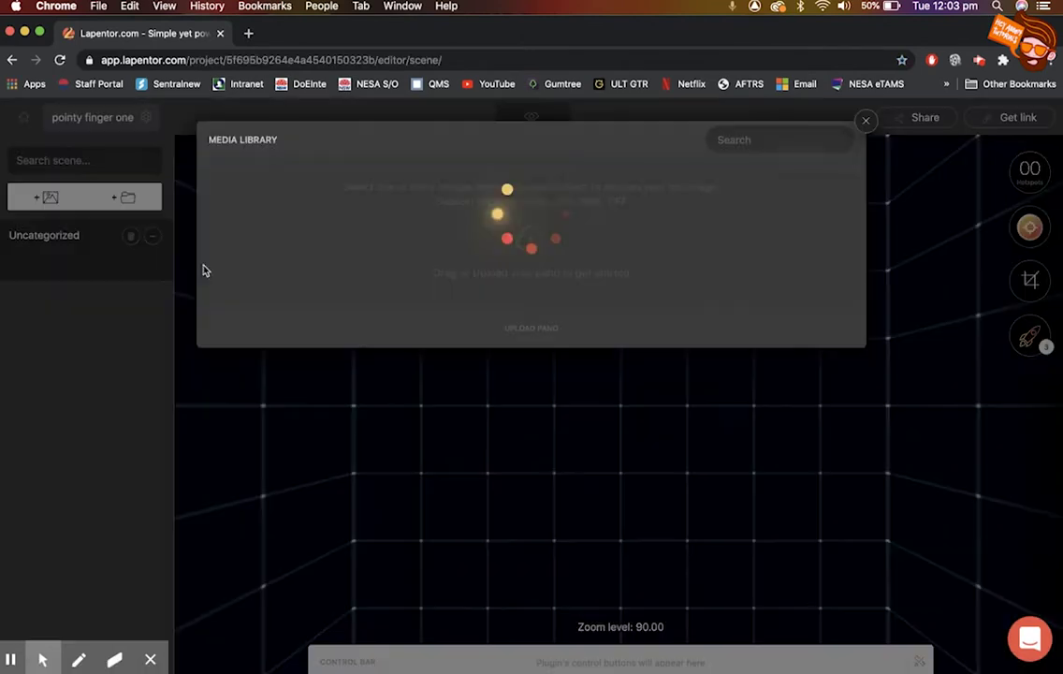
{"action": "left_click", "coordinate": [532, 327]}
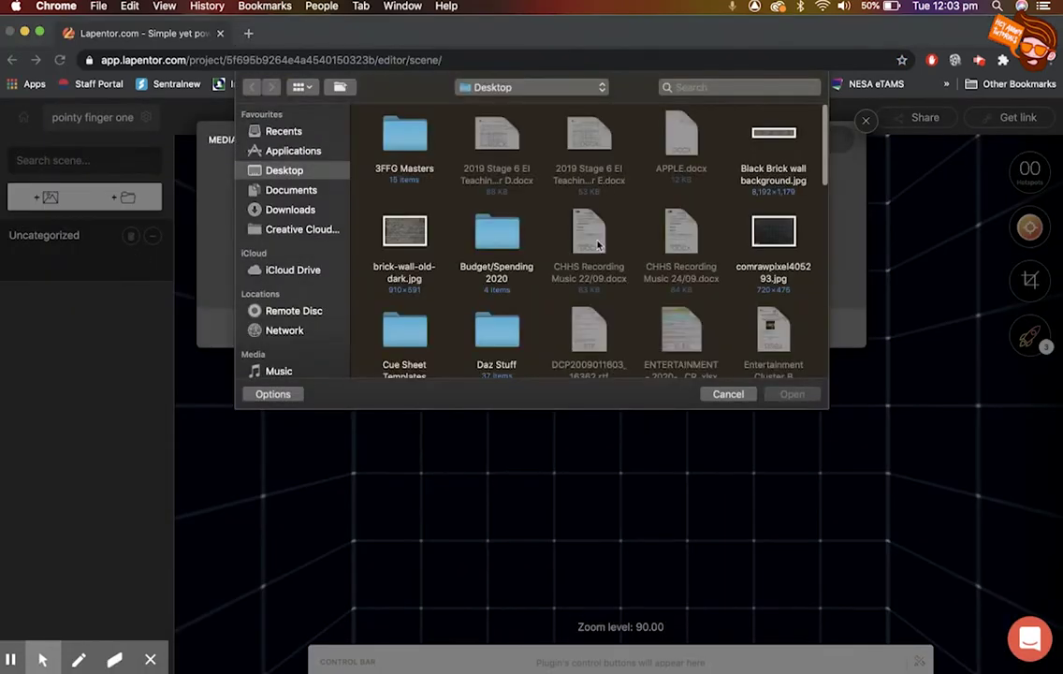
{"action": "scroll", "coordinate": [596, 242], "scroll_direction": "down", "scroll_amount": 5}
{"action": "scroll", "coordinate": [597, 244], "scroll_direction": "down", "scroll_amount": 5}
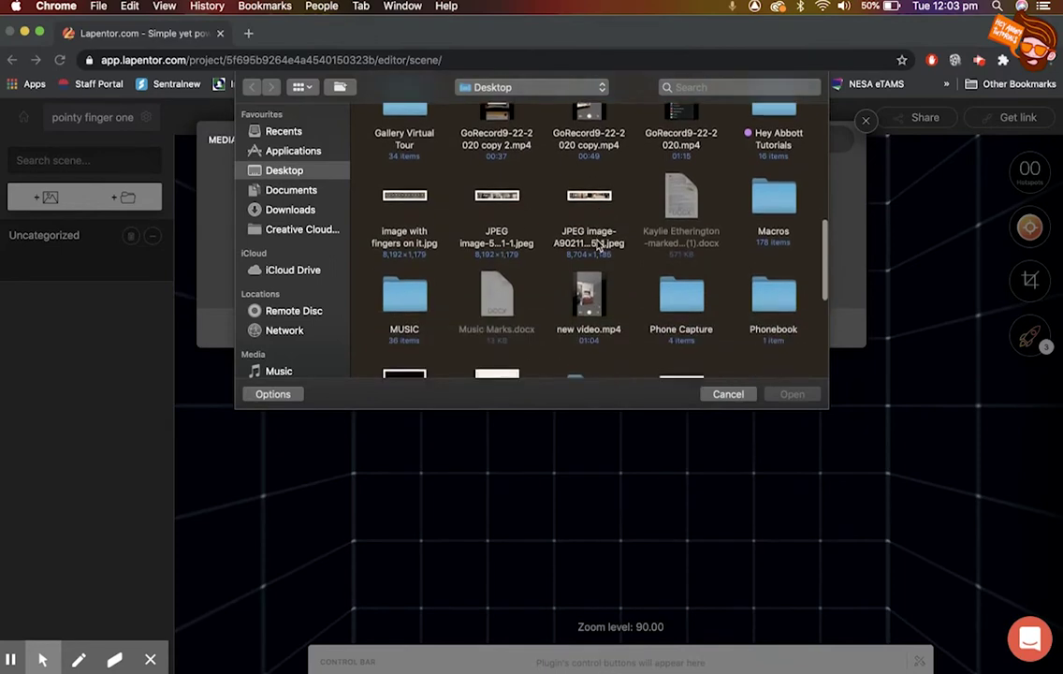
{"action": "double_click", "coordinate": [417, 238]}
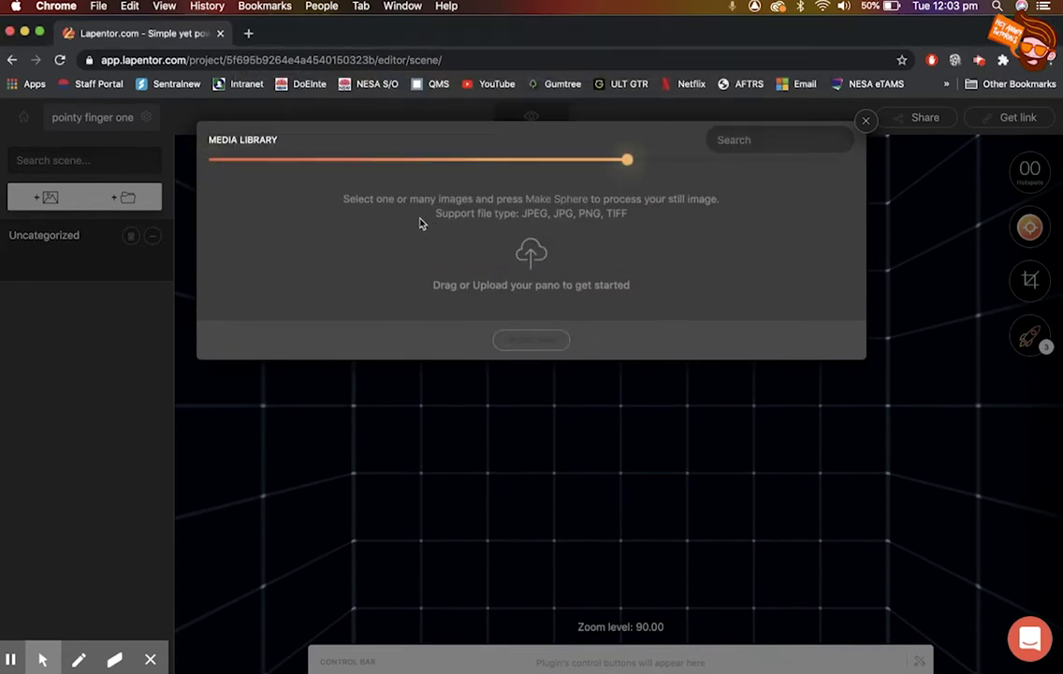
Step: Make the finger image a Standard sphere scene and close the Media Library
{"action": "left_click", "coordinate": [256, 306]}
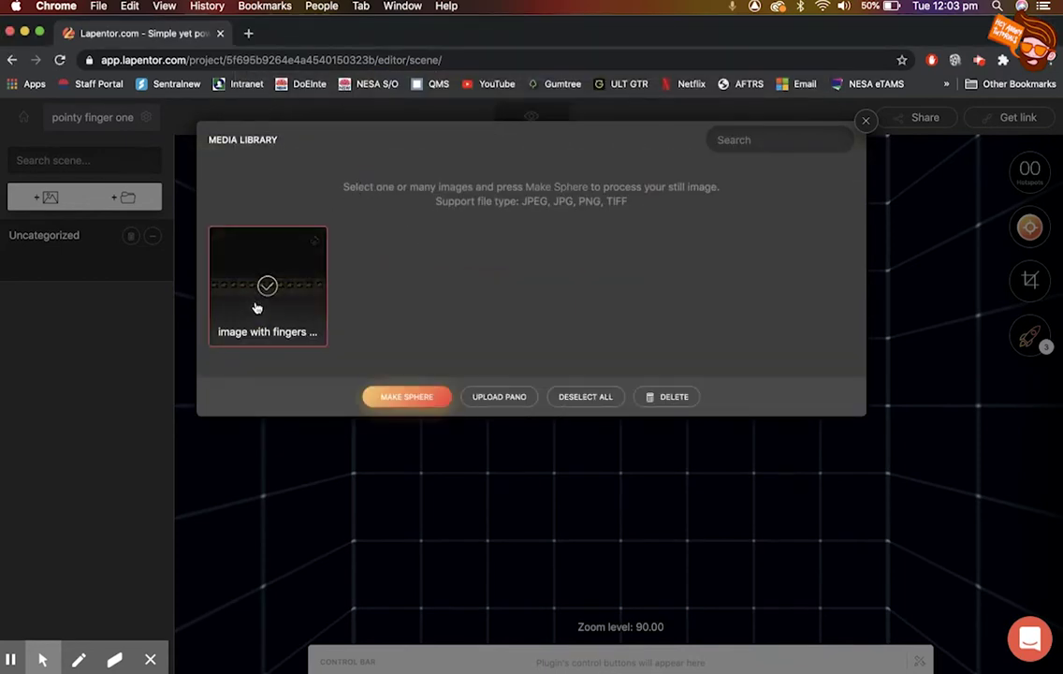
{"action": "left_click", "coordinate": [421, 393]}
{"action": "left_click", "coordinate": [406, 319]}
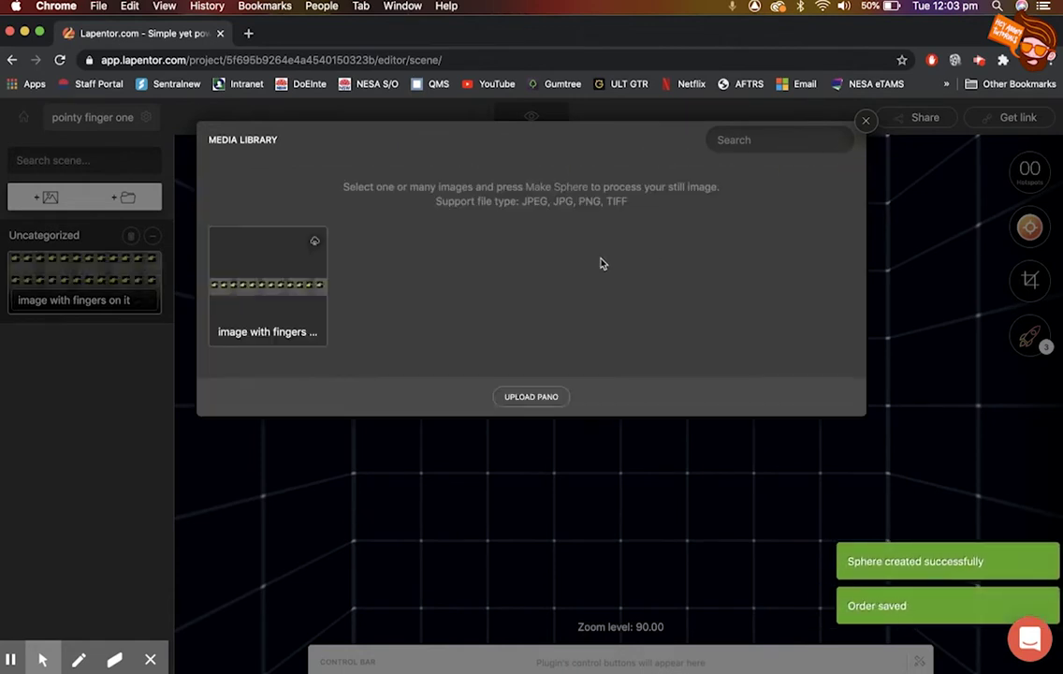
{"action": "left_click", "coordinate": [865, 120]}
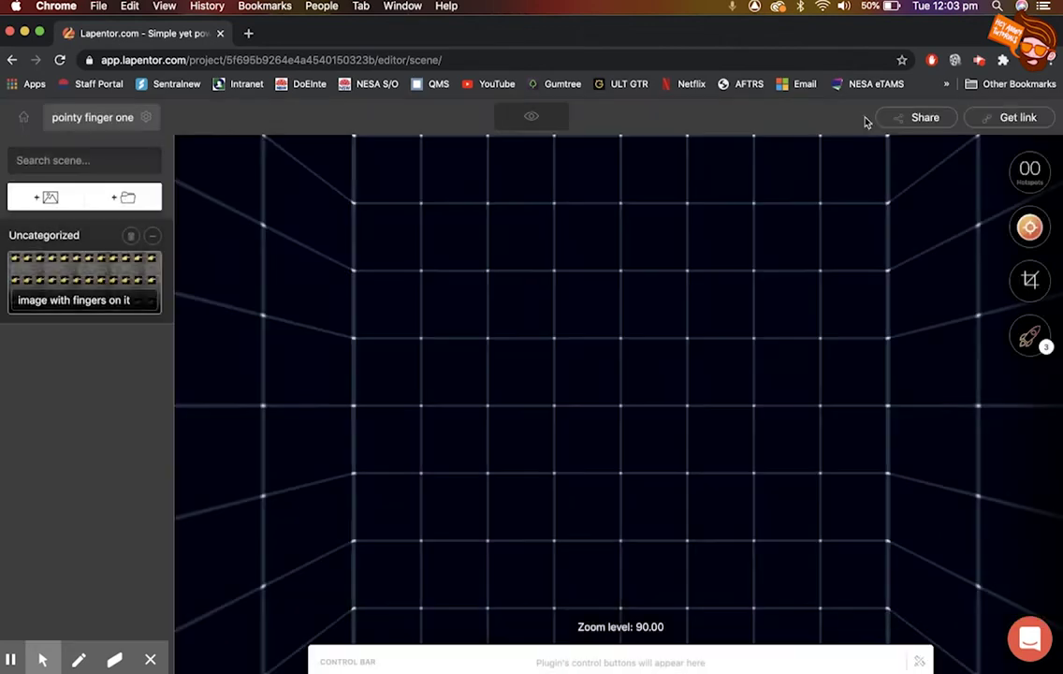
Step: Load the 'image with fingers on it' scene and look around the brick wall's finger panels
{"action": "left_click", "coordinate": [73, 286]}
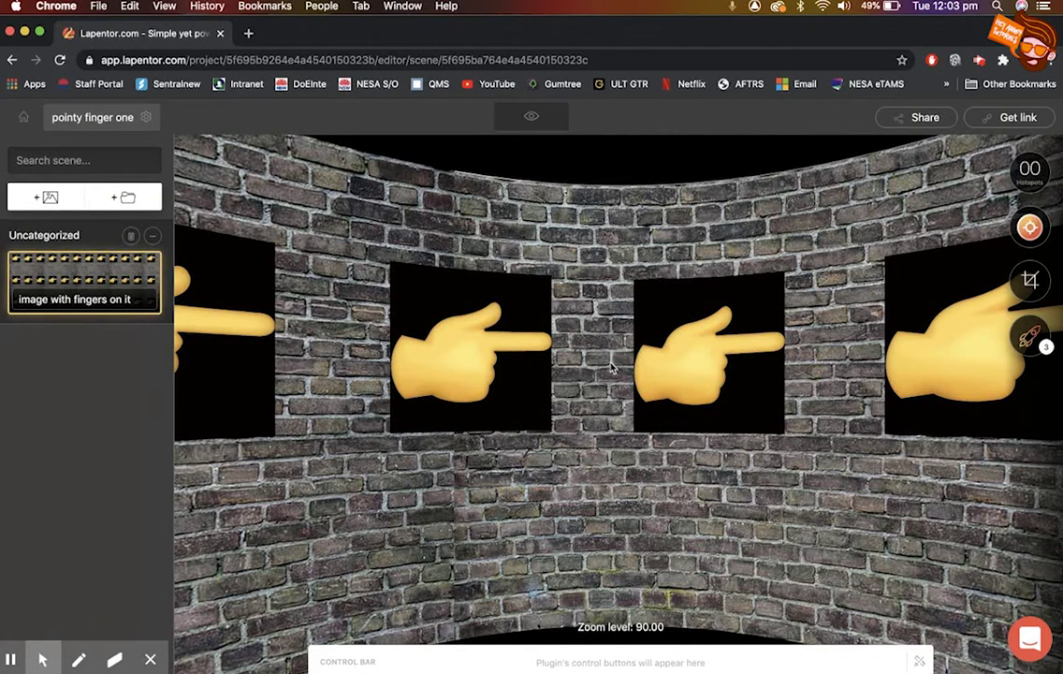
{"action": "left_click_drag", "start_coordinate": [543, 376], "coordinate": [450, 397]}
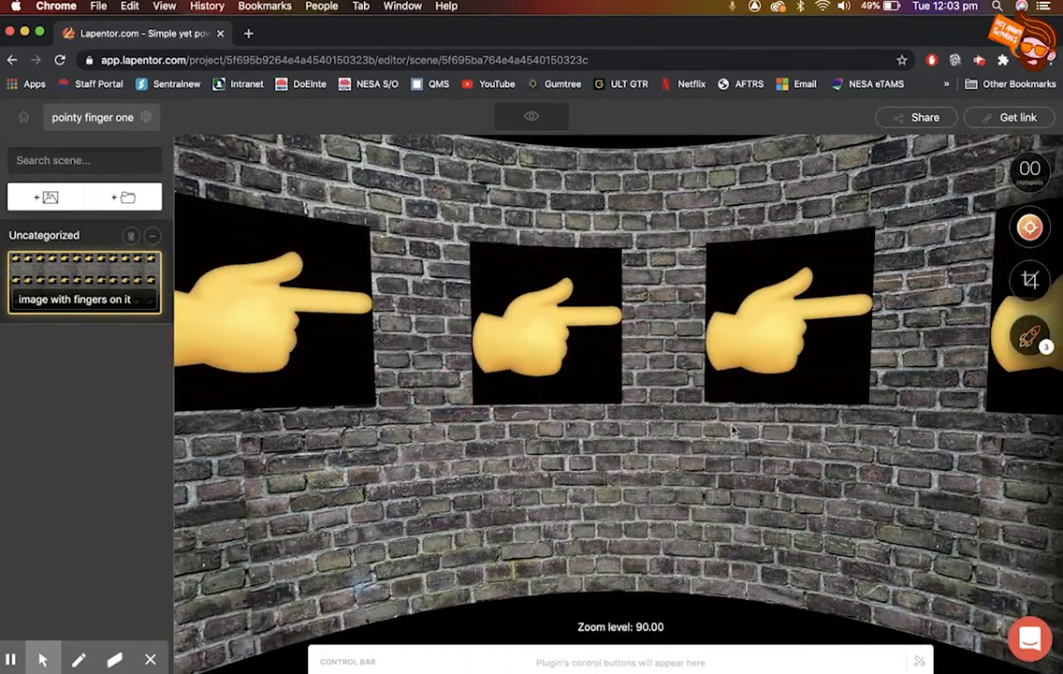
{"action": "left_click_drag", "start_coordinate": [733, 431], "coordinate": [615, 409]}
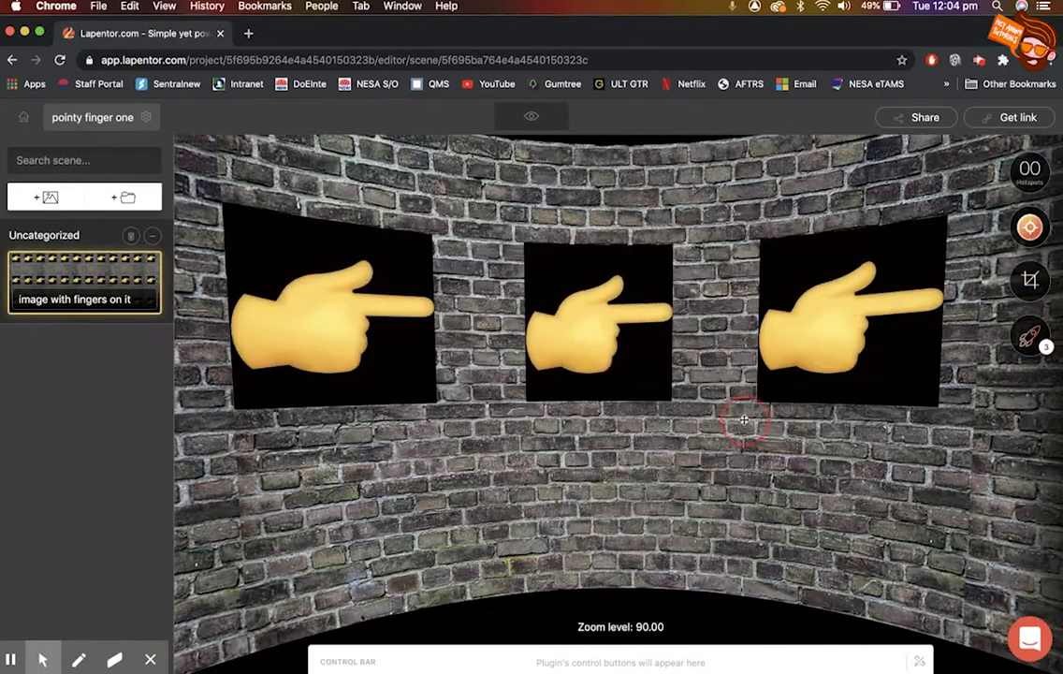
{"action": "left_click_drag", "start_coordinate": [744, 421], "coordinate": [504, 446]}
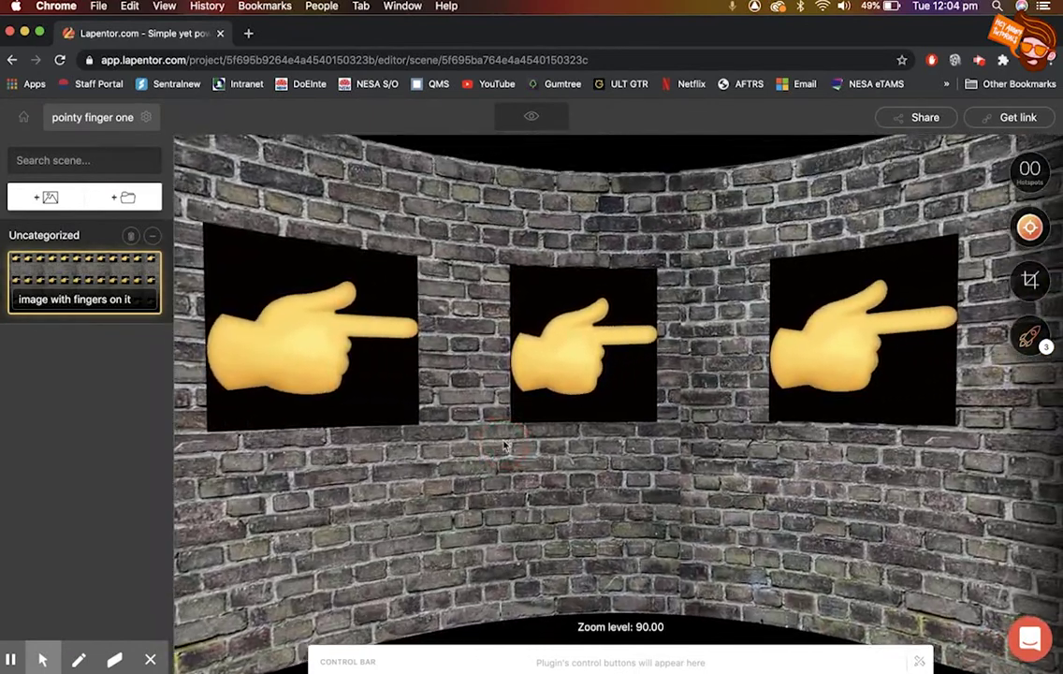
{"action": "scroll", "coordinate": [504, 446], "scroll_direction": "up", "scroll_amount": 3}
{"action": "scroll", "coordinate": [504, 445], "scroll_direction": "down", "scroll_amount": 5}
{"action": "scroll", "coordinate": [503, 445], "scroll_direction": "up", "scroll_amount": 7}
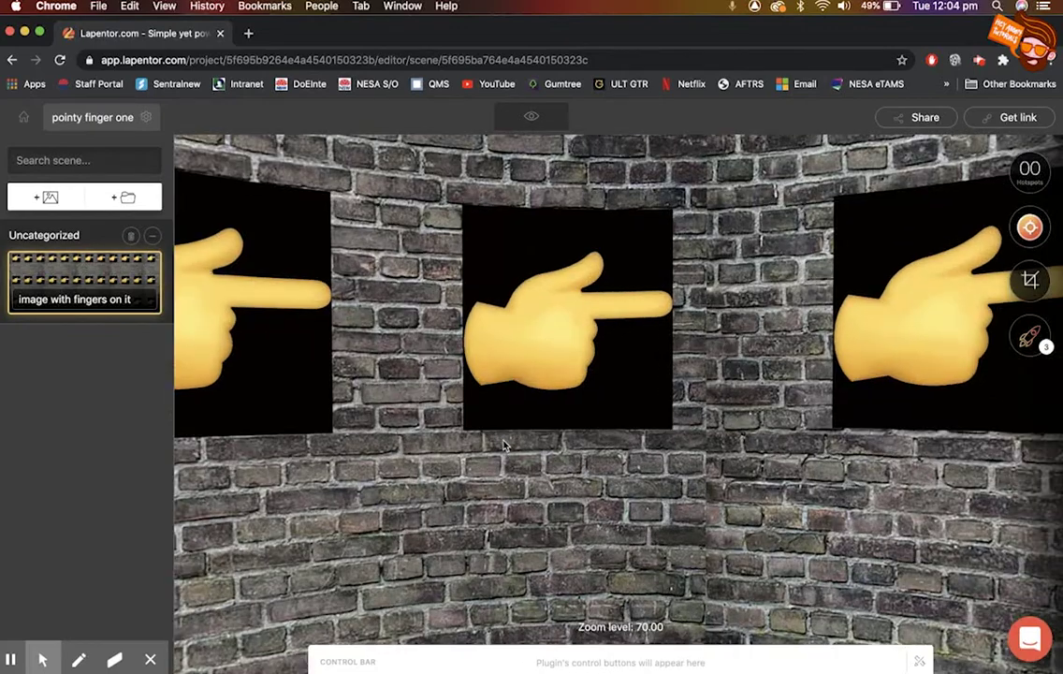
{"action": "left_click_drag", "start_coordinate": [686, 474], "coordinate": [636, 448]}
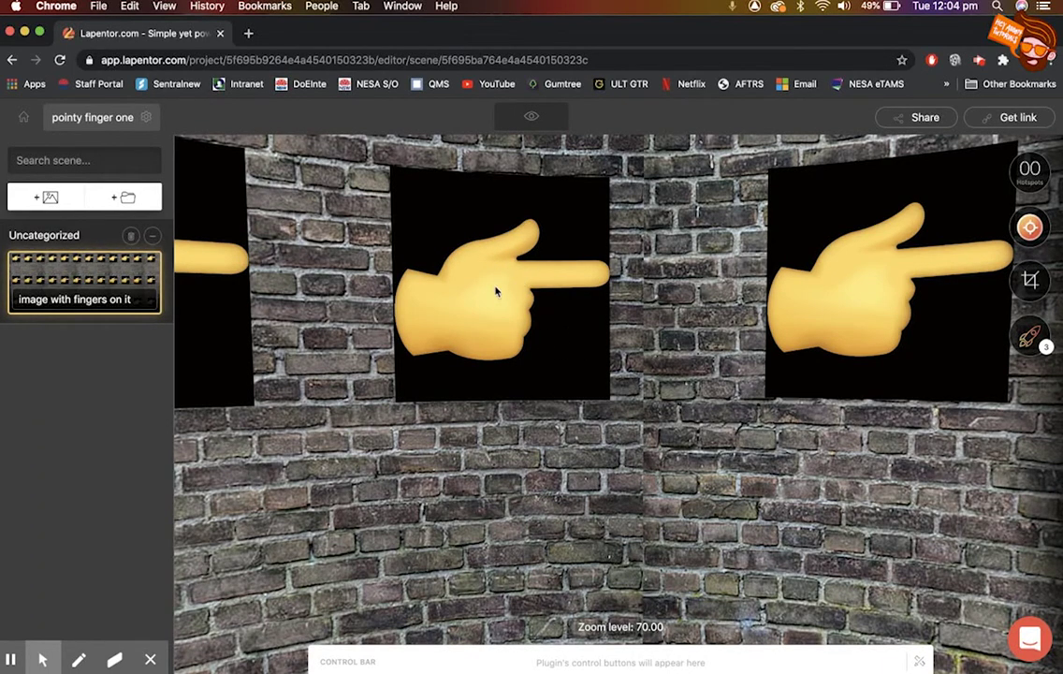
{"action": "mouse_move", "coordinate": [1030, 234]}
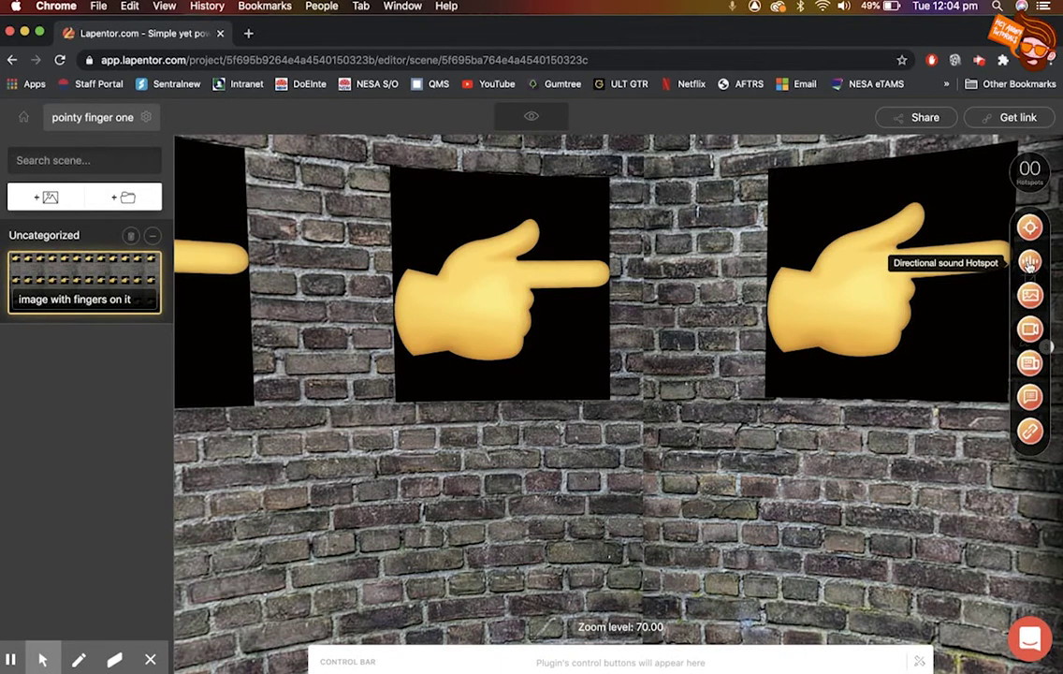
Step: Place a directional sound hotspot on the wall below the middle finger panel
{"action": "left_click", "coordinate": [1030, 262]}
{"action": "left_click", "coordinate": [472, 434]}
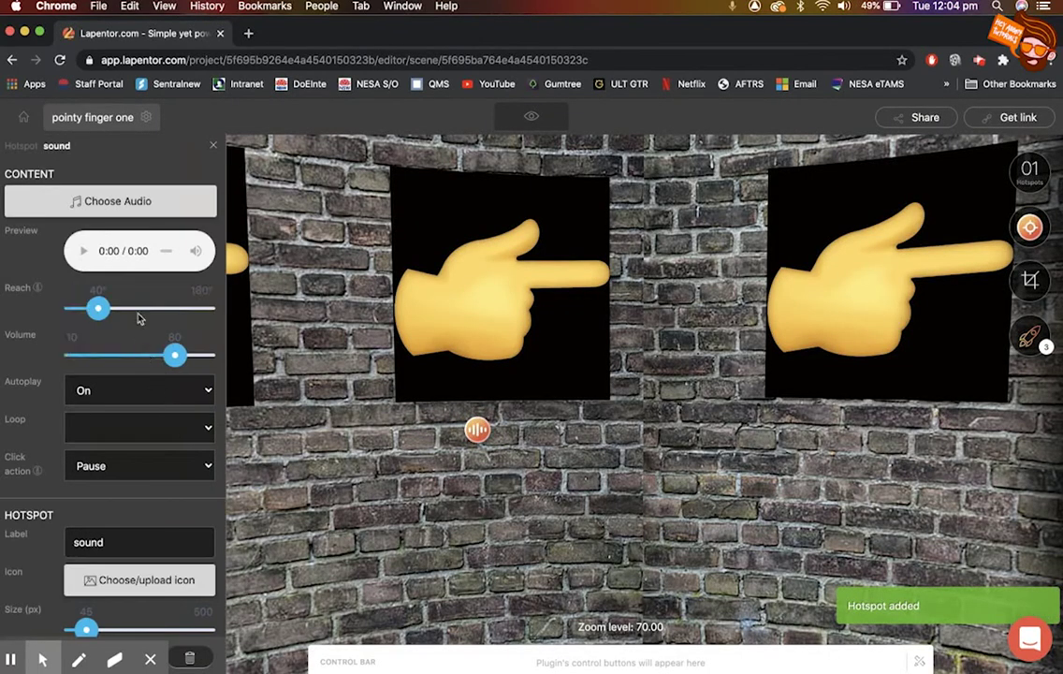
{"action": "left_click", "coordinate": [178, 200]}
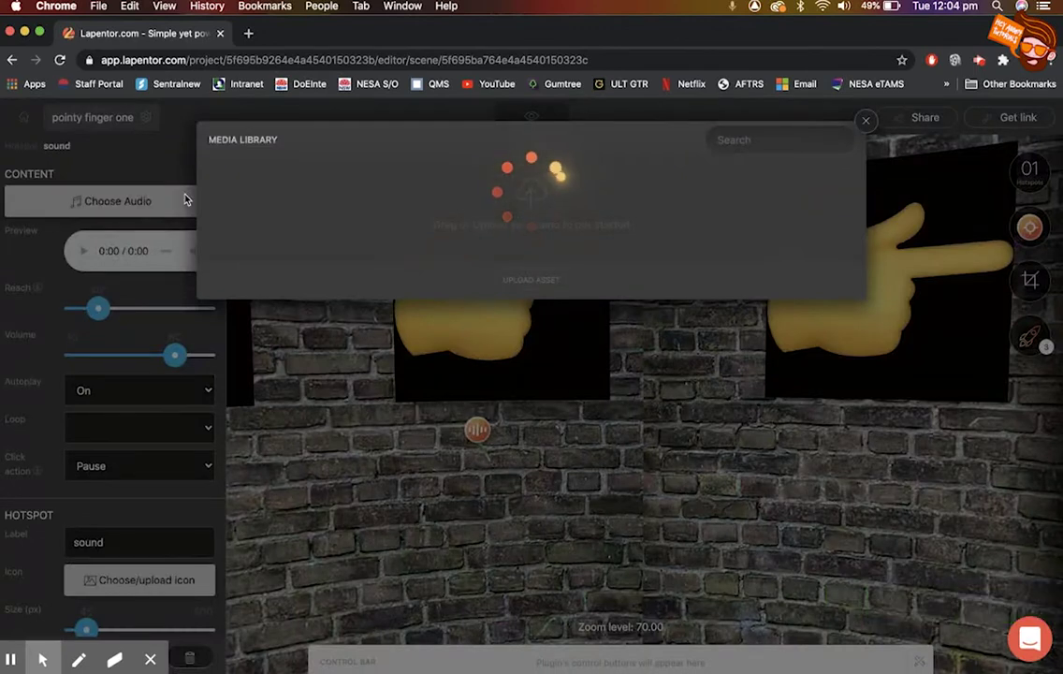
Step: Upload the 'Exit through the gift shop' .wav and assign it to the sound hotspot
{"action": "left_click", "coordinate": [530, 279]}
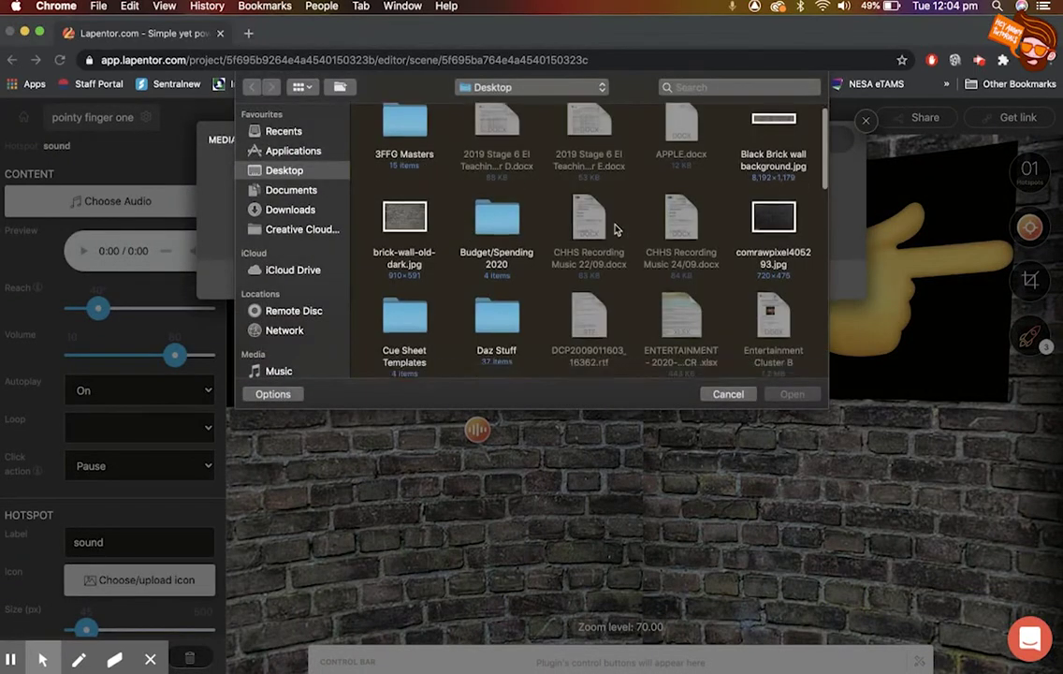
{"action": "scroll", "coordinate": [524, 234], "scroll_direction": "down", "scroll_amount": 3}
{"action": "left_click", "coordinate": [404, 281]}
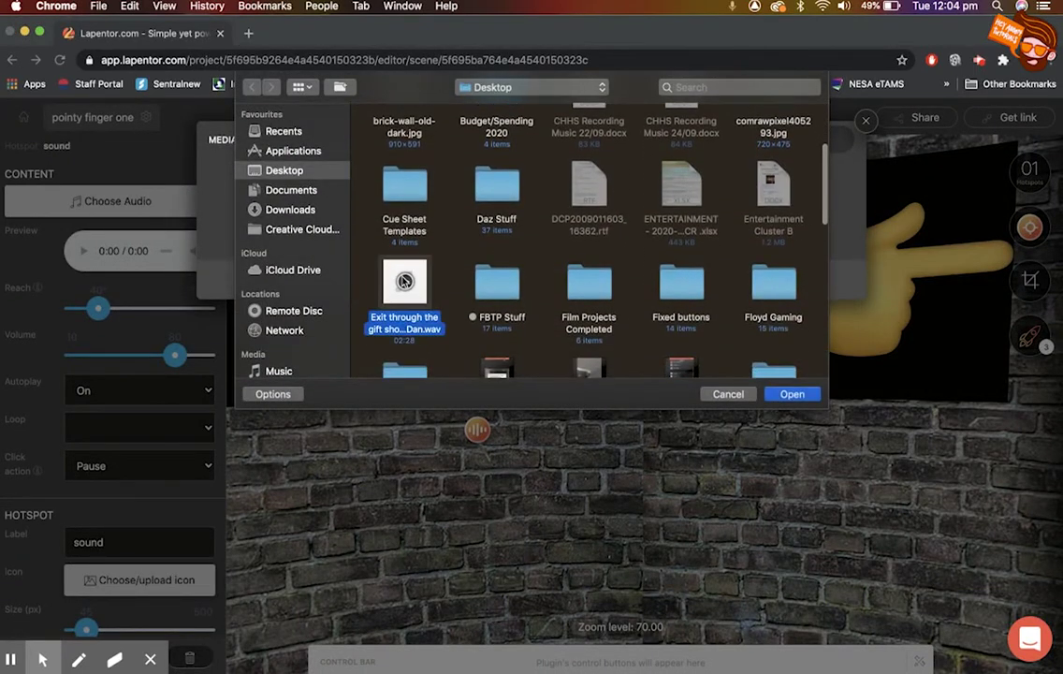
{"action": "double_click", "coordinate": [402, 280]}
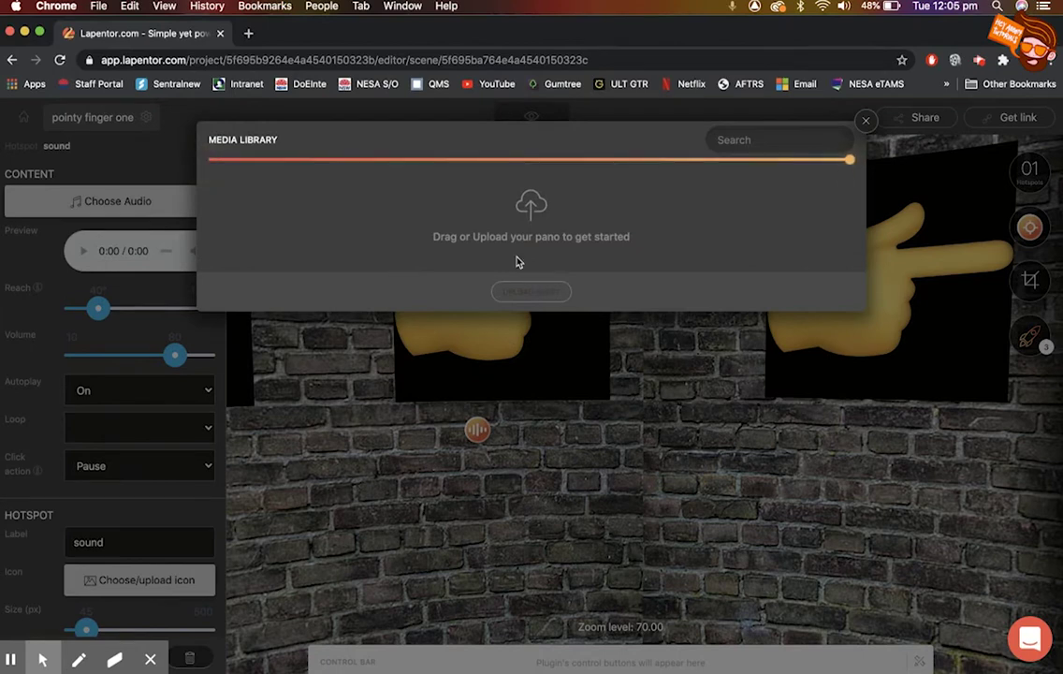
{"action": "left_click", "coordinate": [281, 250]}
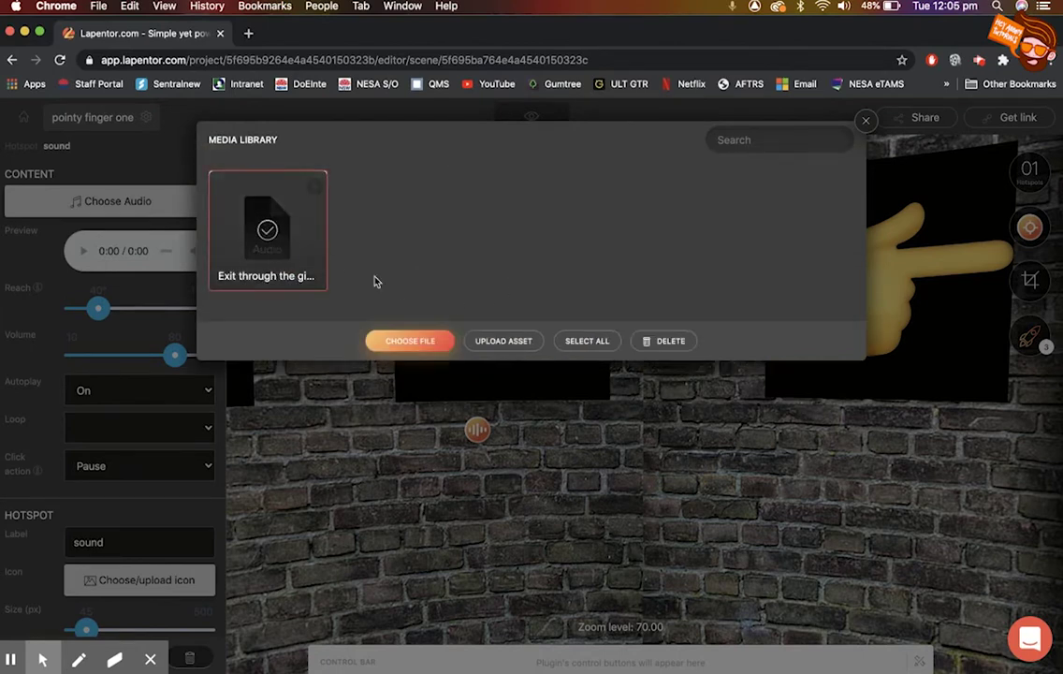
{"action": "left_click", "coordinate": [402, 342]}
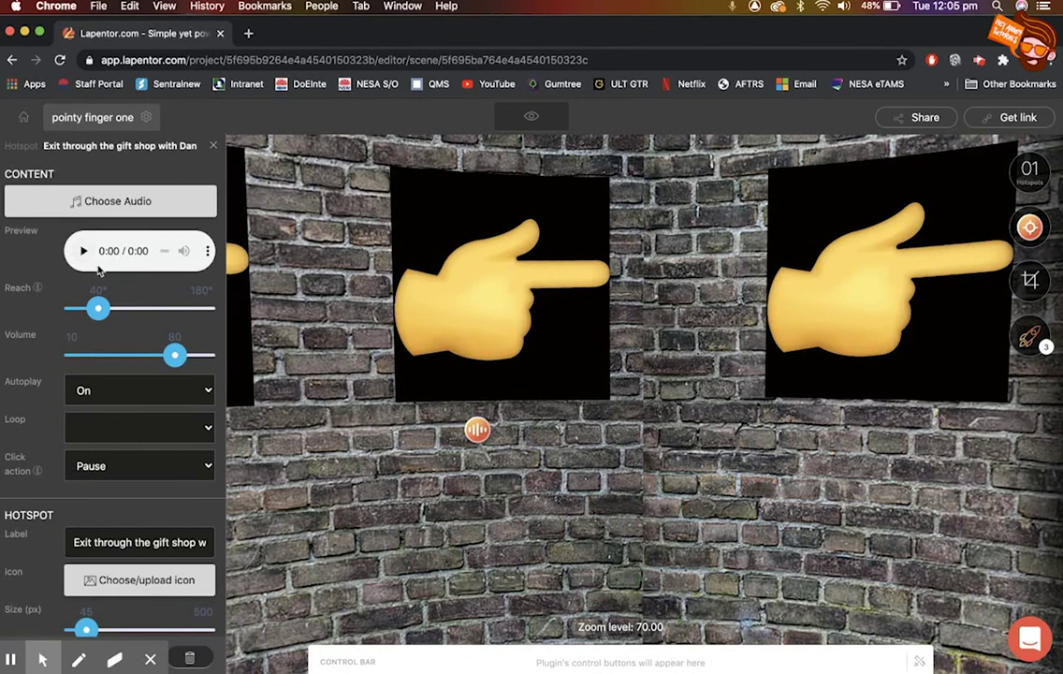
{"action": "scroll", "coordinate": [94, 267], "scroll_direction": "down", "scroll_amount": 1}
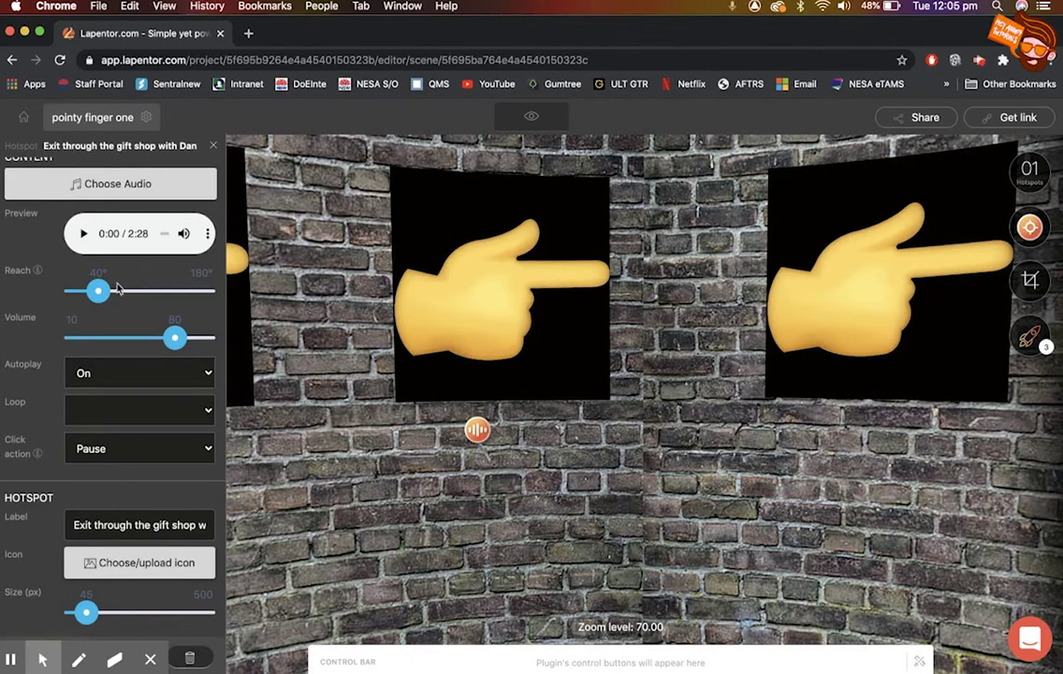
Step: Widen the sound to 100°, enlarge the hotspot to 165 px, nudge it lower, and preview
{"action": "mouse_move", "coordinate": [100, 294]}
{"action": "left_mouse_down"}
{"action": "mouse_move", "coordinate": [142, 294]}
{"action": "mouse_move", "coordinate": [105, 293]}
{"action": "mouse_move", "coordinate": [121, 293]}
{"action": "left_mouse_up"}
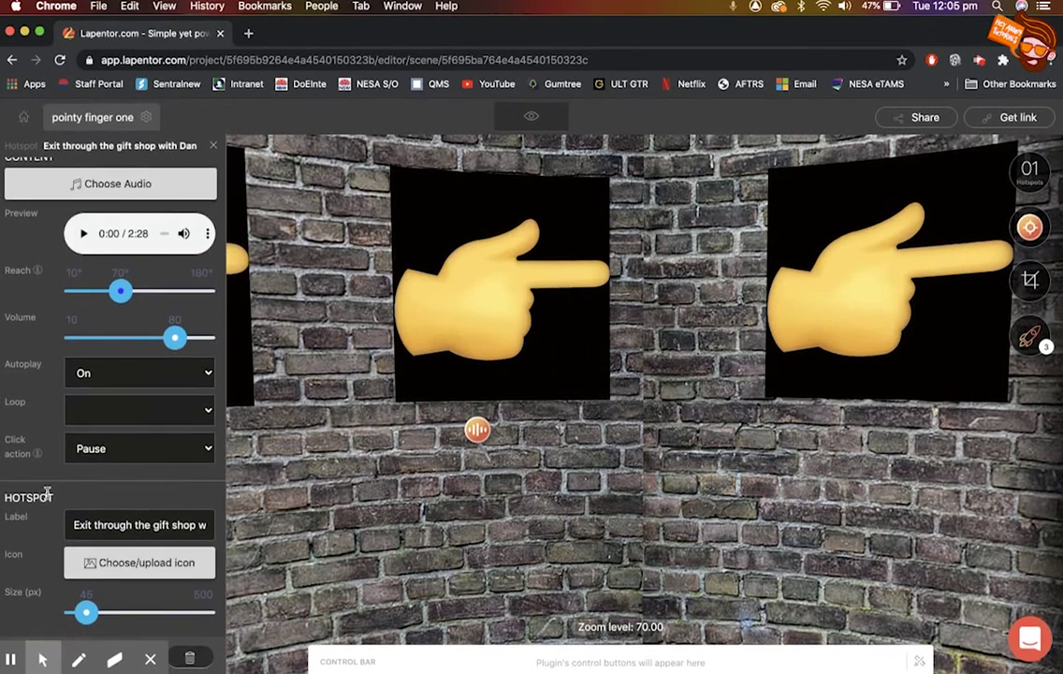
{"action": "left_click_drag", "start_coordinate": [86, 614], "coordinate": [117, 614]}
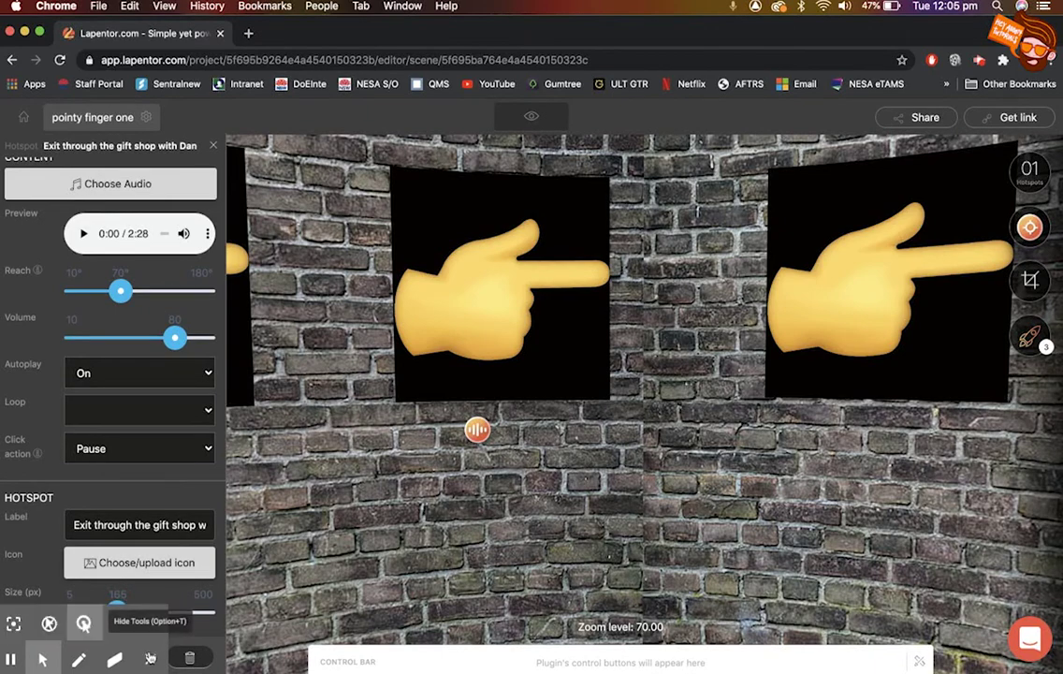
{"action": "left_click", "coordinate": [117, 613]}
{"action": "left_click_drag", "start_coordinate": [475, 433], "coordinate": [496, 480]}
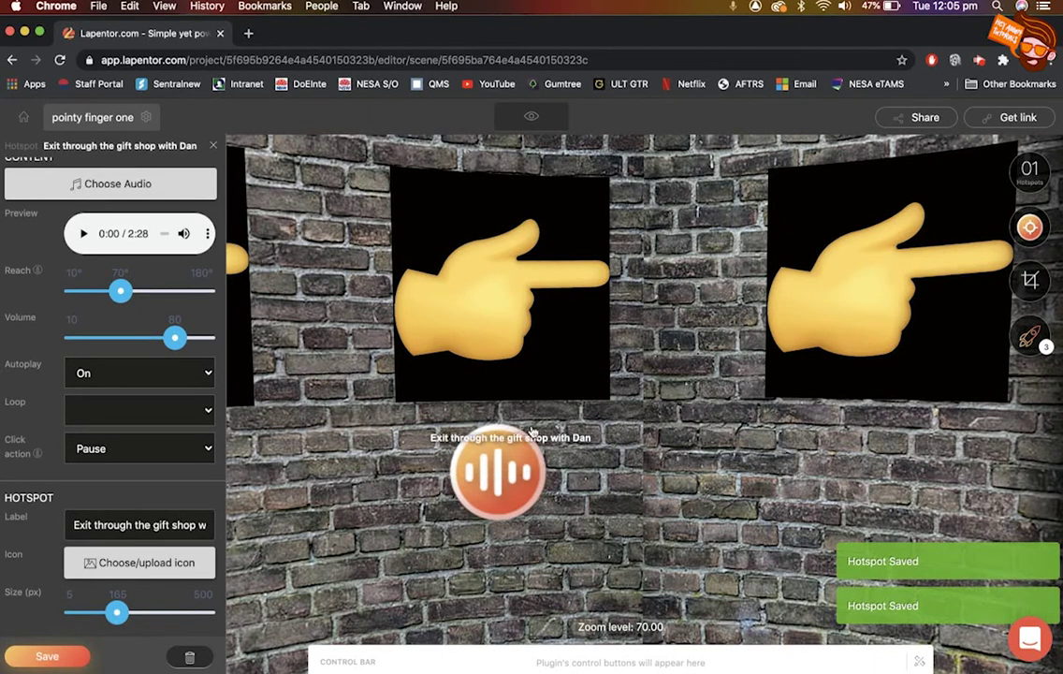
{"action": "left_click", "coordinate": [531, 118]}
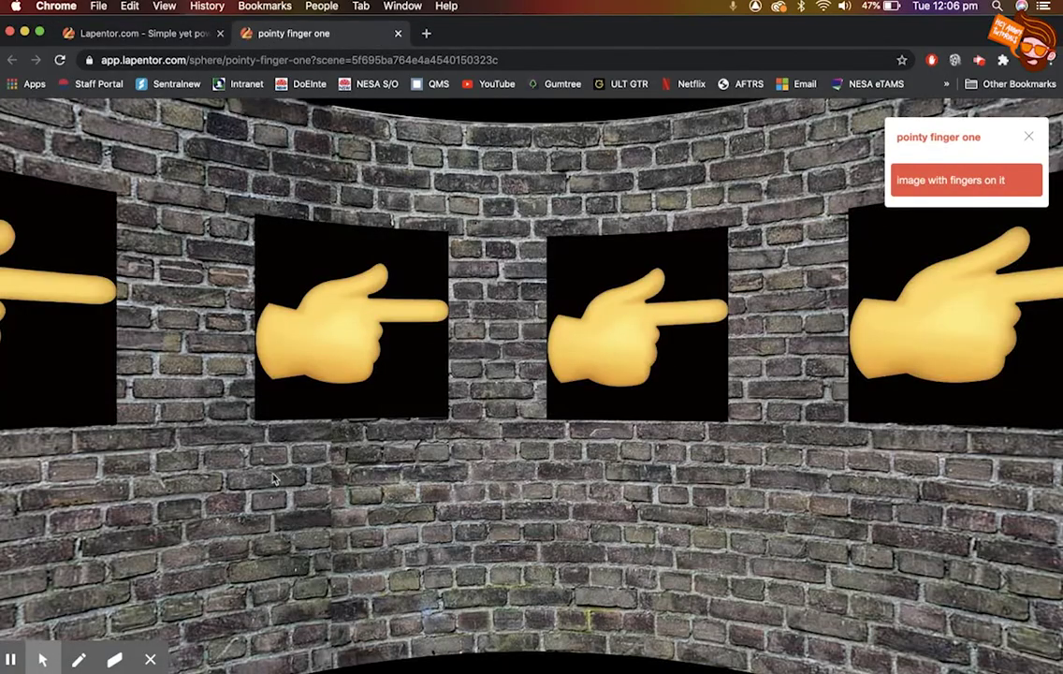
Step: Look around the preview toward the audio hotspot, hide the tool bar, then close the preview
{"action": "left_click_drag", "start_coordinate": [612, 462], "coordinate": [221, 482]}
{"action": "left_click_drag", "start_coordinate": [374, 427], "coordinate": [462, 438]}
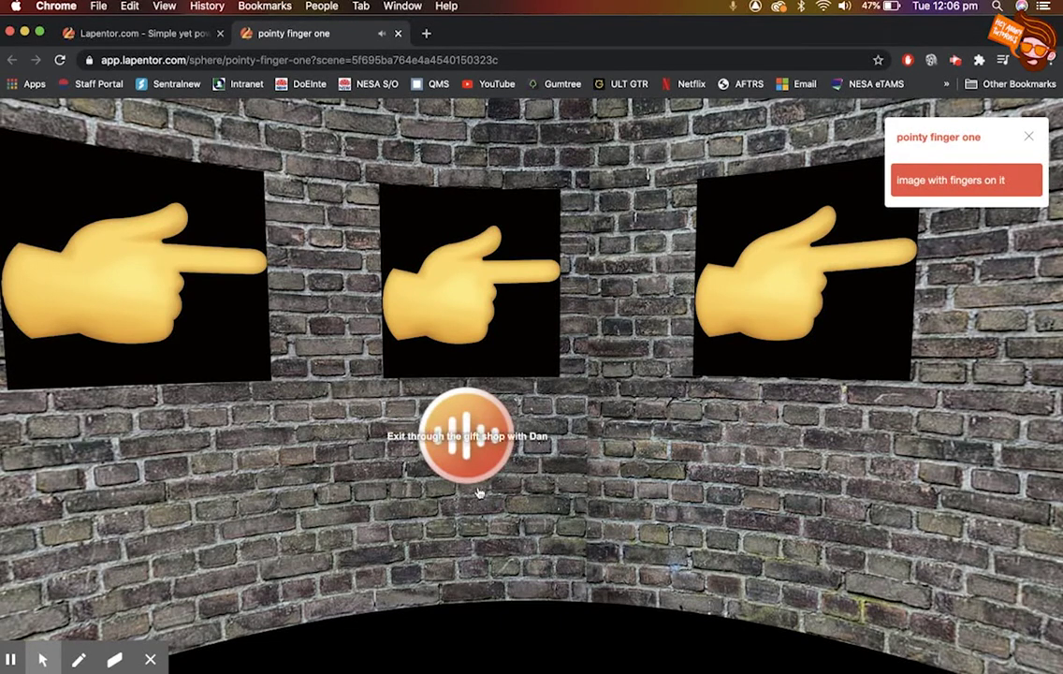
{"action": "left_click", "coordinate": [152, 660]}
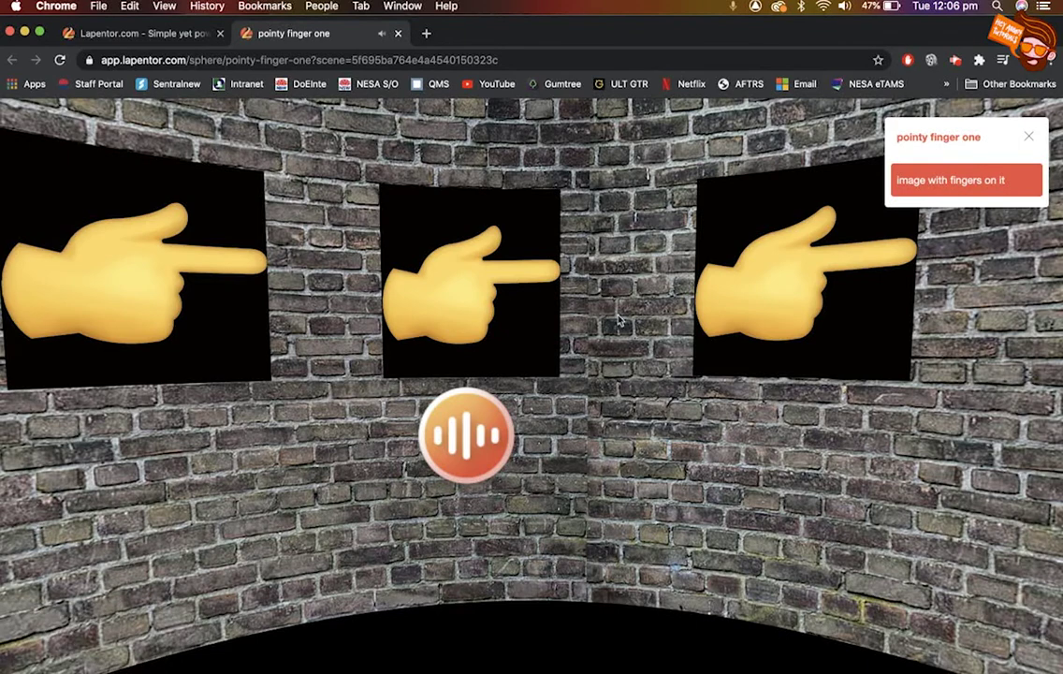
{"action": "left_click", "coordinate": [399, 33]}
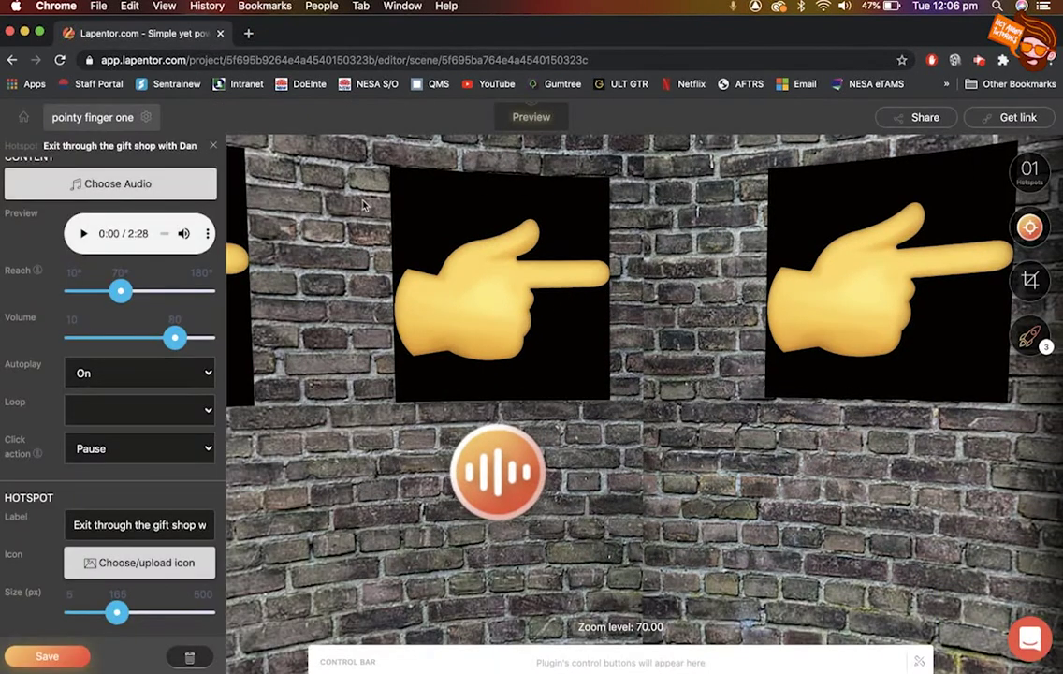
Step: Delete the audio hotspot from the brick-wall scene and confirm the deletion
{"action": "left_click", "coordinate": [187, 656]}
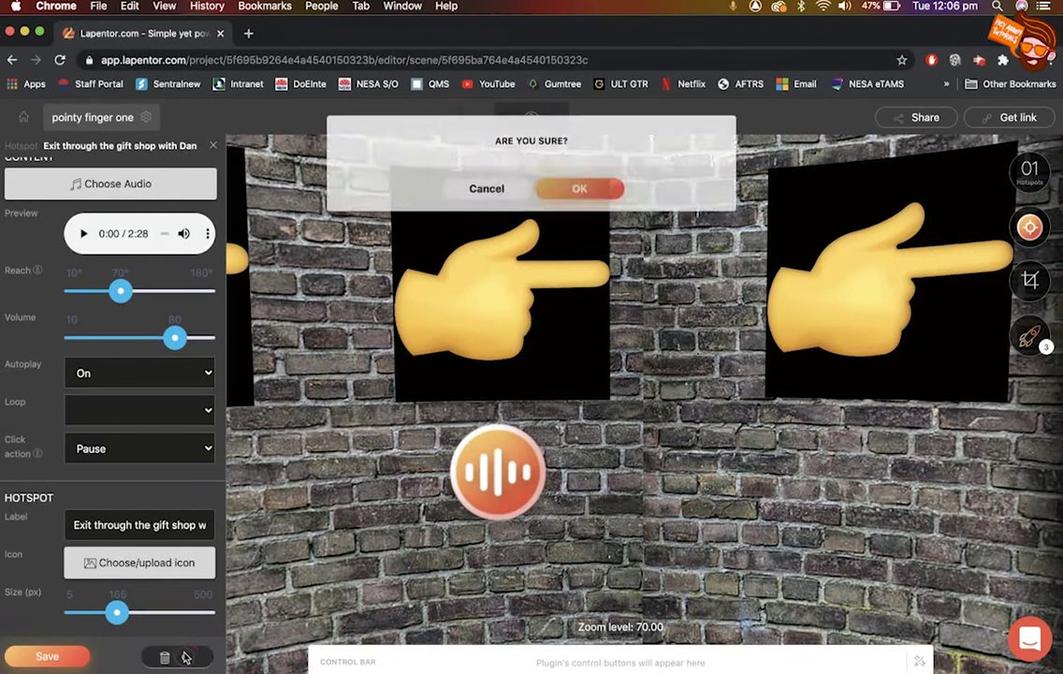
{"action": "left_click", "coordinate": [571, 212]}
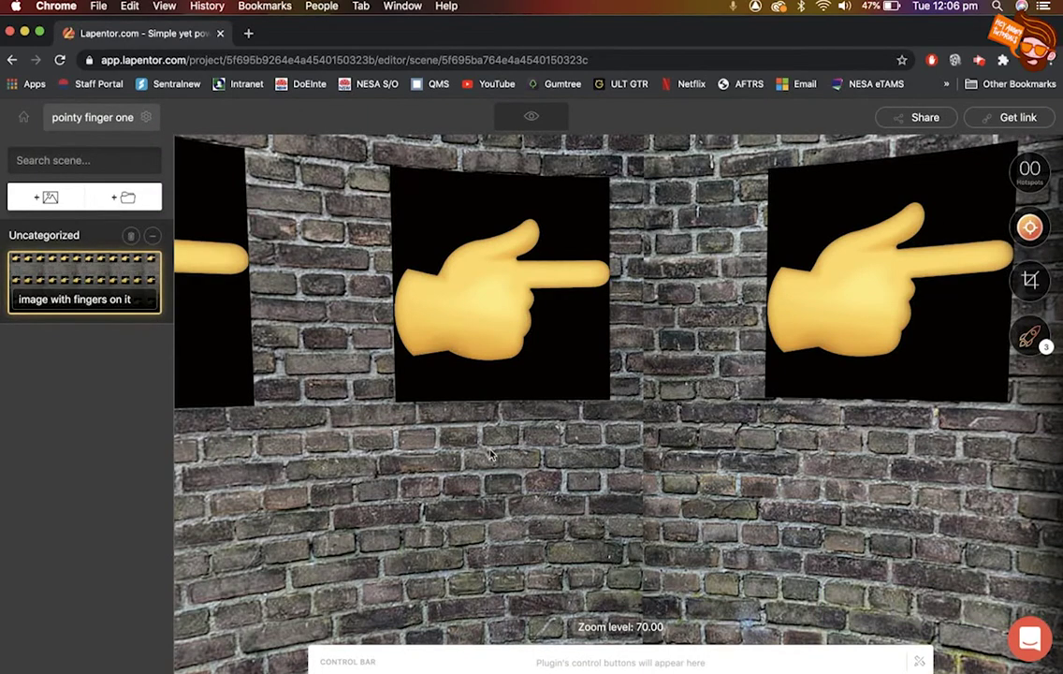
{"action": "mouse_move", "coordinate": [1039, 228]}
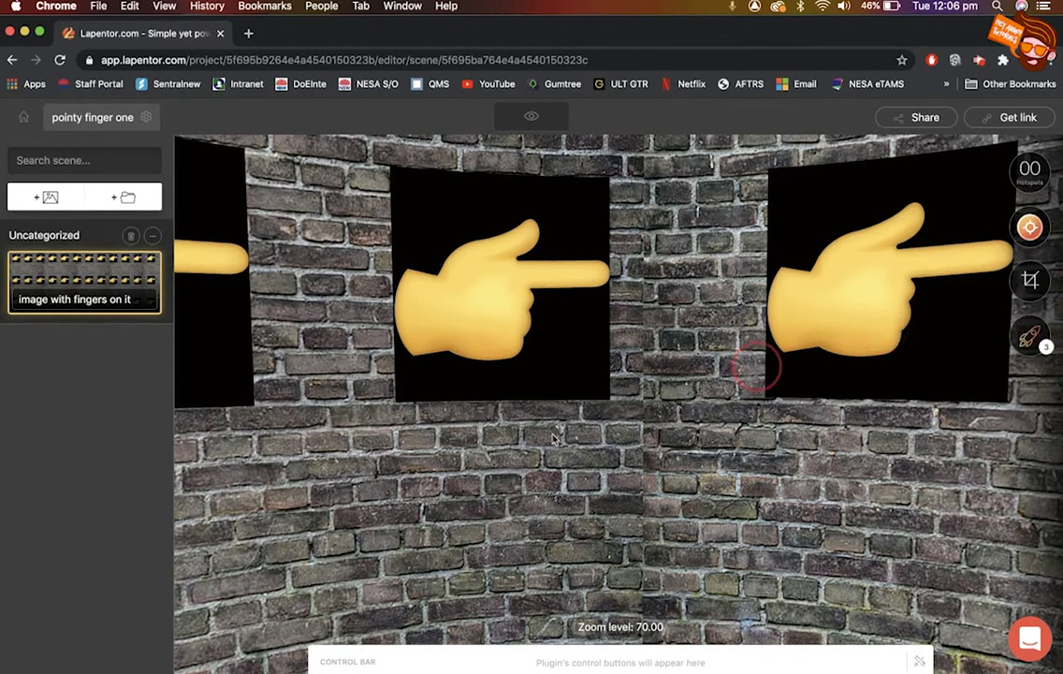
Step: Place a new image hotspot on the wall and browse the Gallery Virtual Tour folder for its icon
{"action": "left_click", "coordinate": [505, 450]}
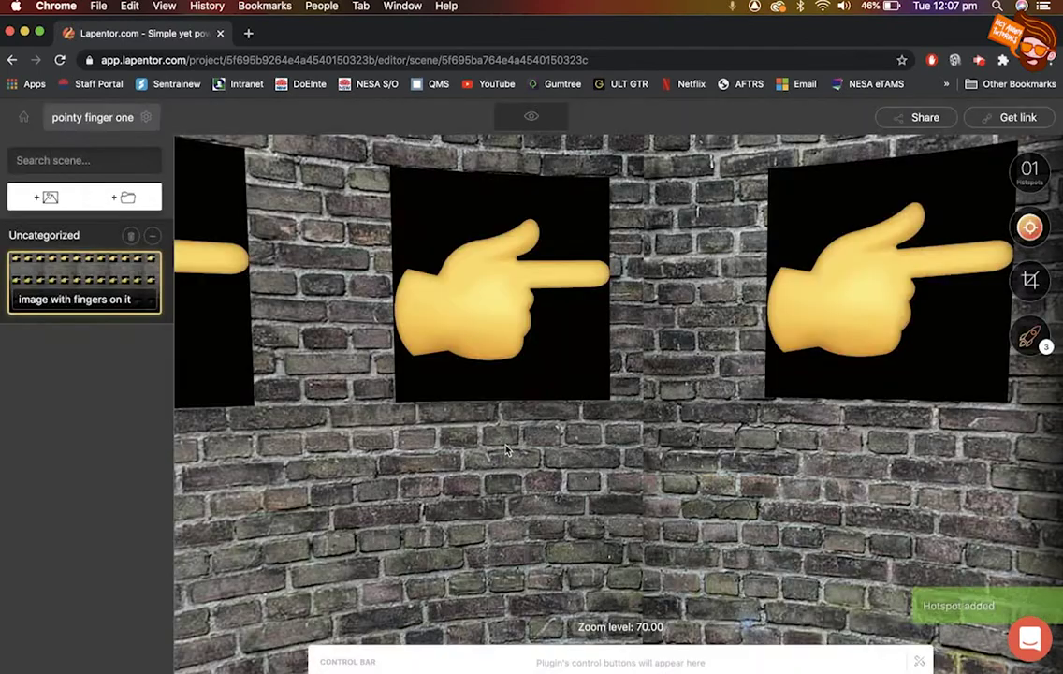
{"action": "left_click", "coordinate": [506, 447]}
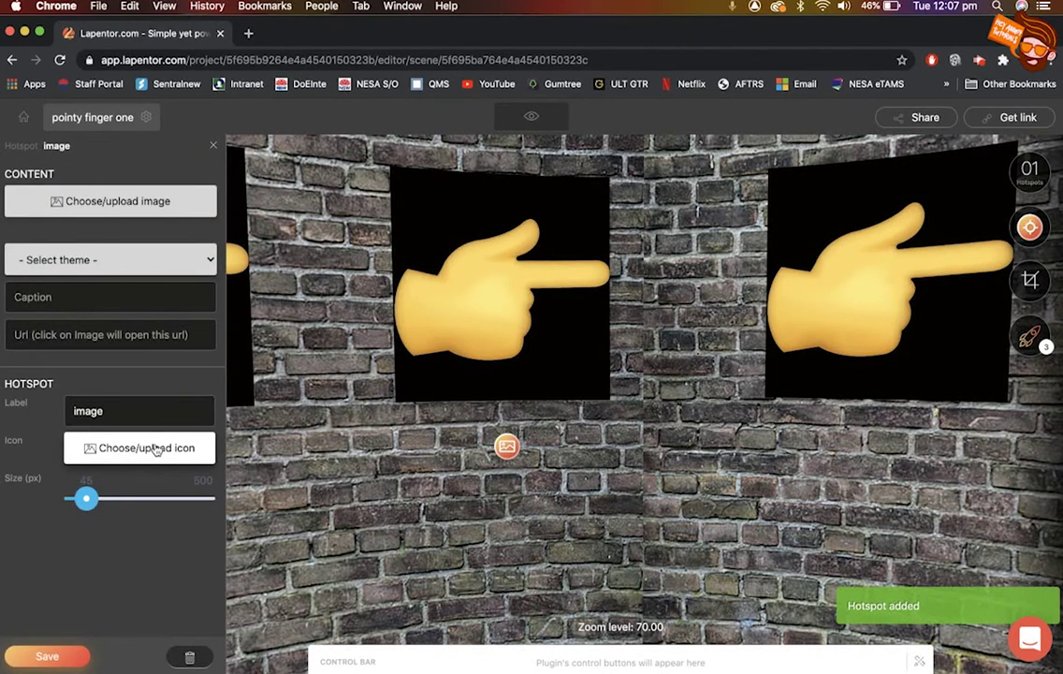
{"action": "left_click", "coordinate": [123, 450]}
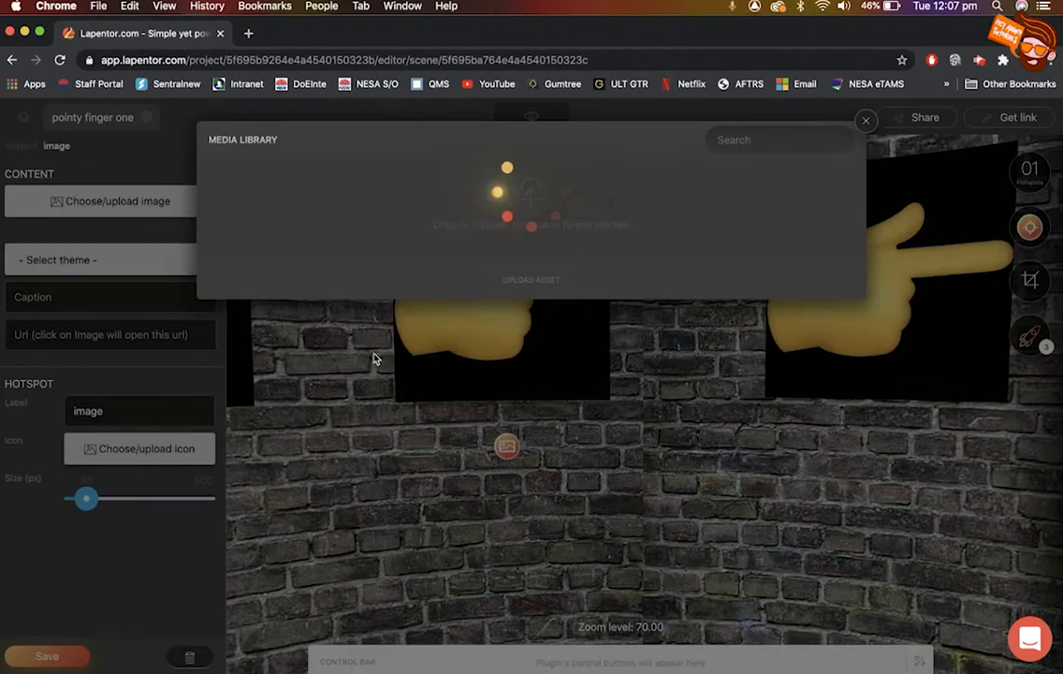
{"action": "left_click", "coordinate": [510, 341]}
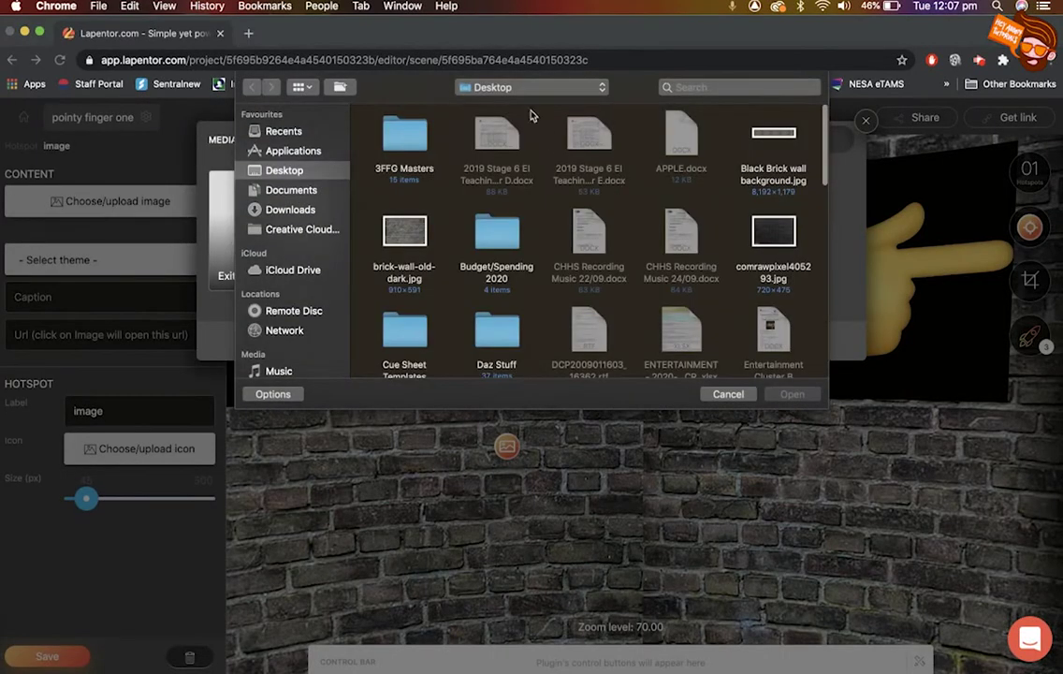
{"action": "left_click", "coordinate": [513, 88]}
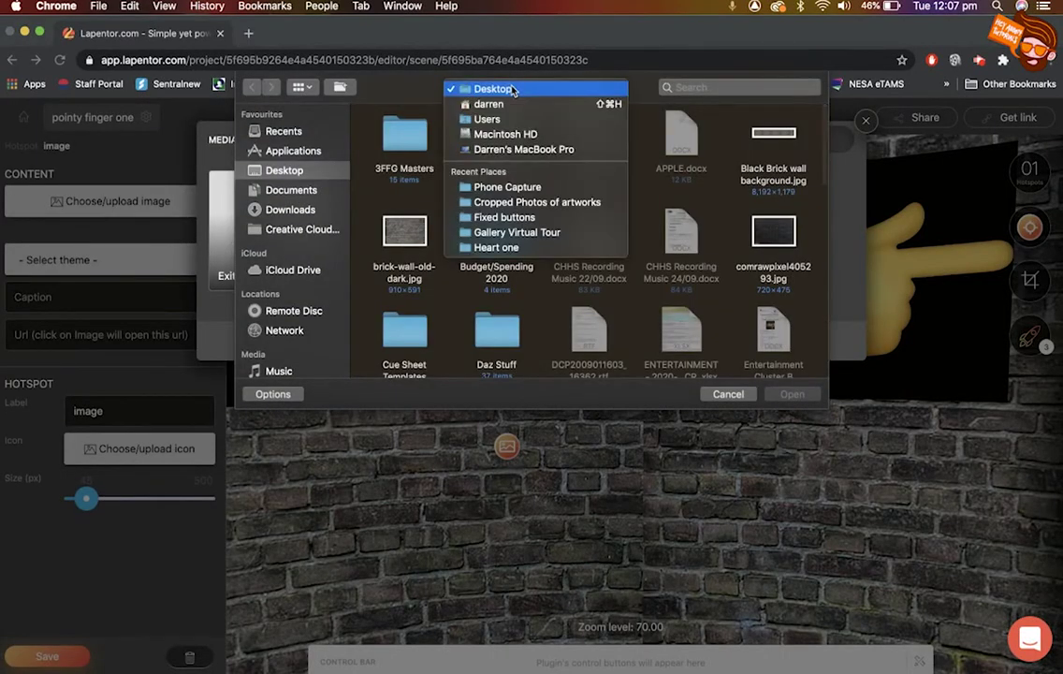
{"action": "left_click", "coordinate": [516, 232]}
Step: Upload 'click to view.jpg' as the hotspot icon and size it to 110 px
{"action": "scroll", "coordinate": [543, 167], "scroll_direction": "down", "scroll_amount": 5}
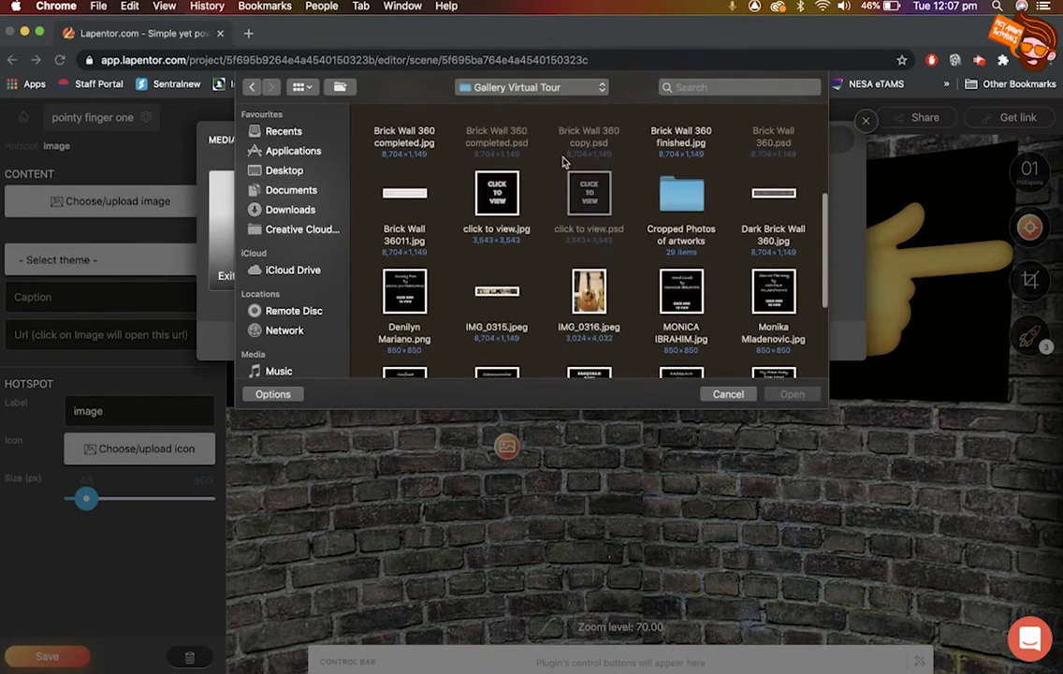
{"action": "left_click", "coordinate": [502, 171]}
{"action": "double_click", "coordinate": [502, 171]}
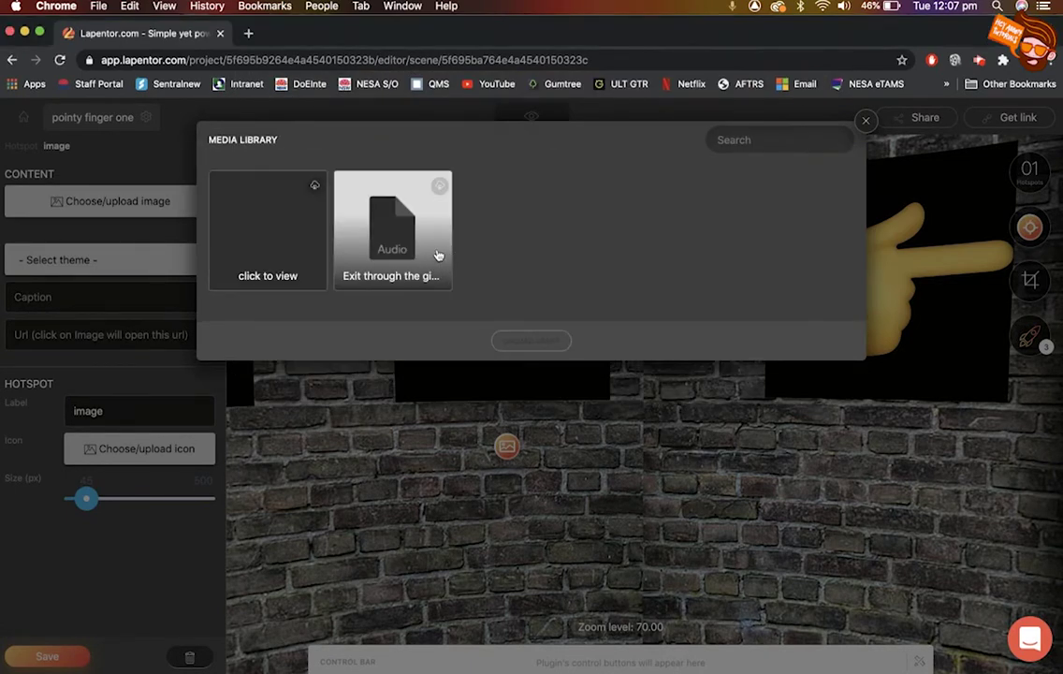
{"action": "left_click", "coordinate": [277, 231]}
{"action": "left_click", "coordinate": [410, 339]}
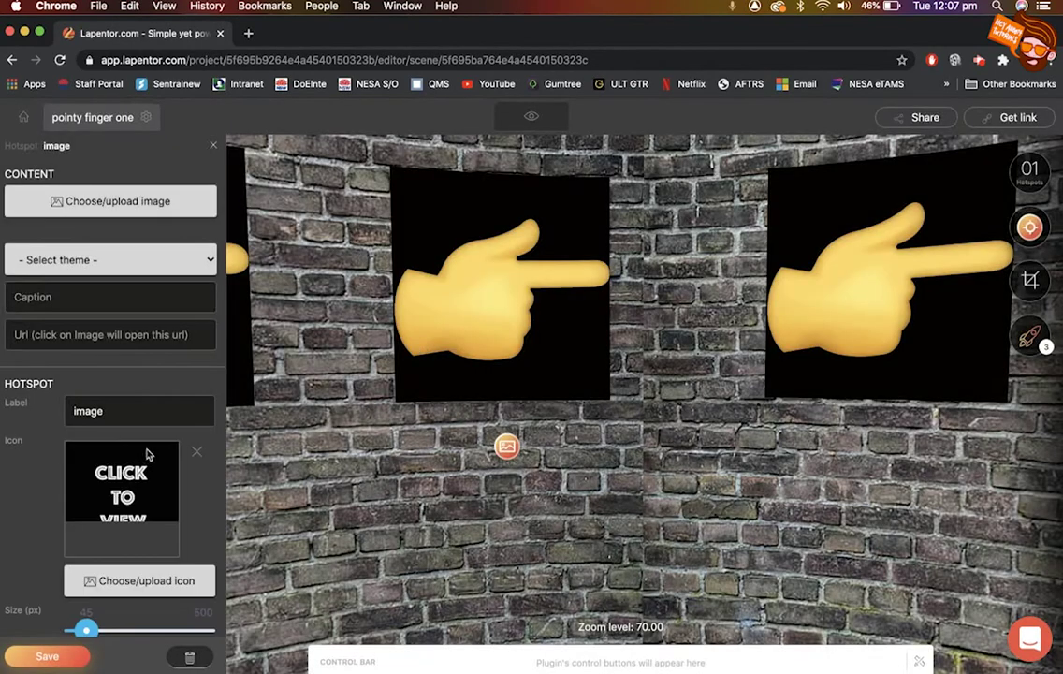
{"action": "scroll", "coordinate": [19, 545], "scroll_direction": "down", "scroll_amount": 1}
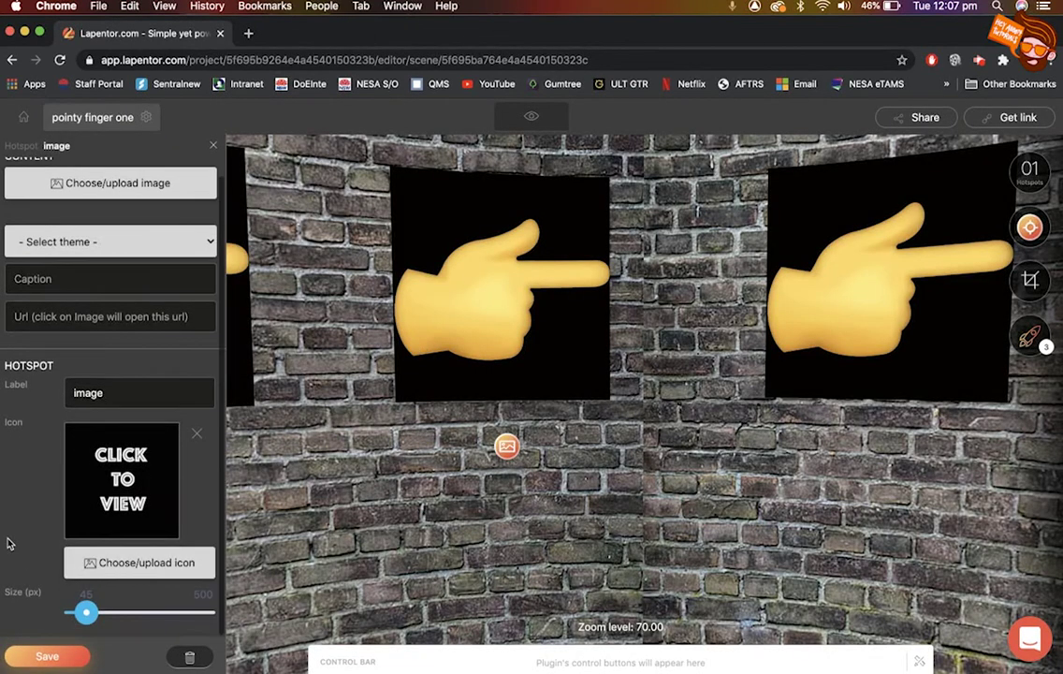
{"action": "left_click_drag", "start_coordinate": [85, 614], "coordinate": [103, 615]}
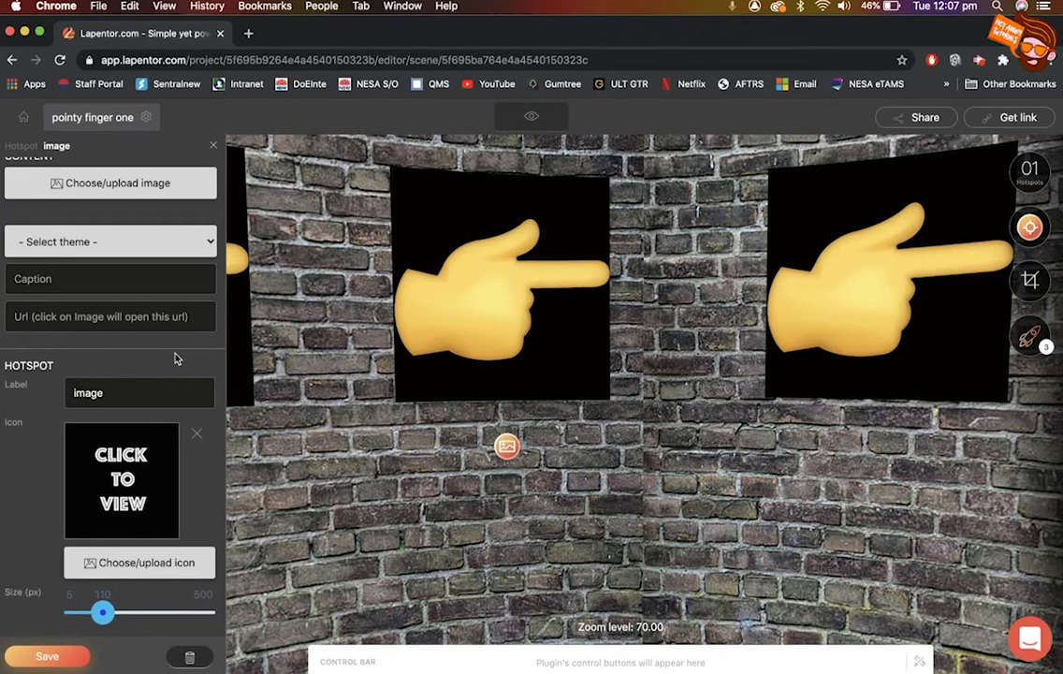
{"action": "scroll", "coordinate": [88, 215], "scroll_direction": "up", "scroll_amount": 1}
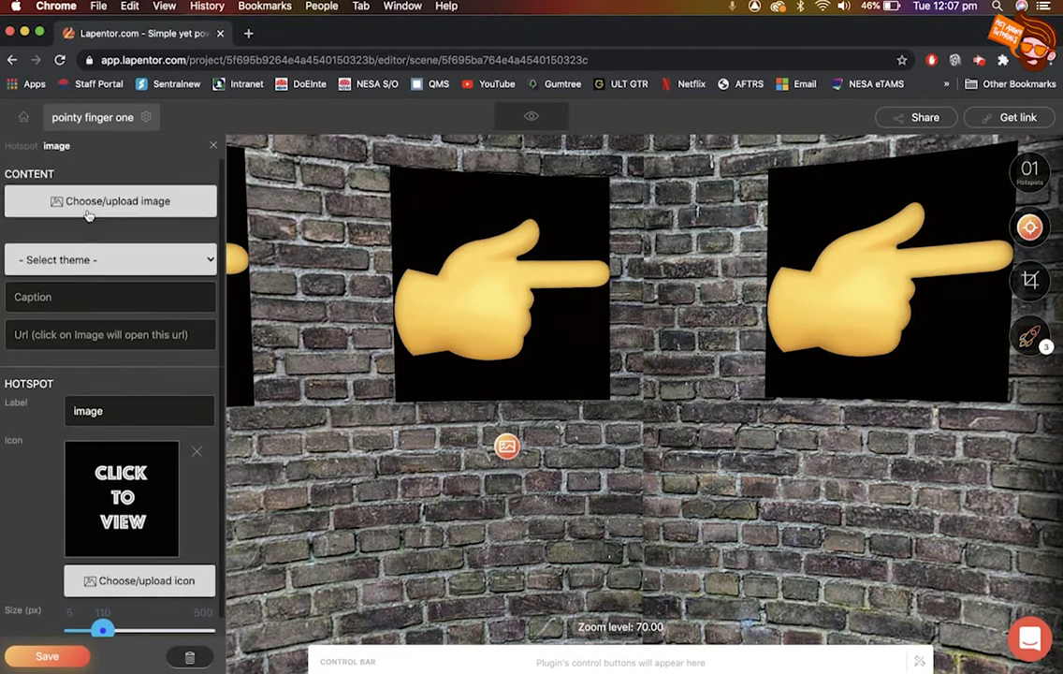
Step: Upload 'Point finger.jpg' from the Desktop and set it as the hotspot's image content
{"action": "left_click", "coordinate": [105, 208]}
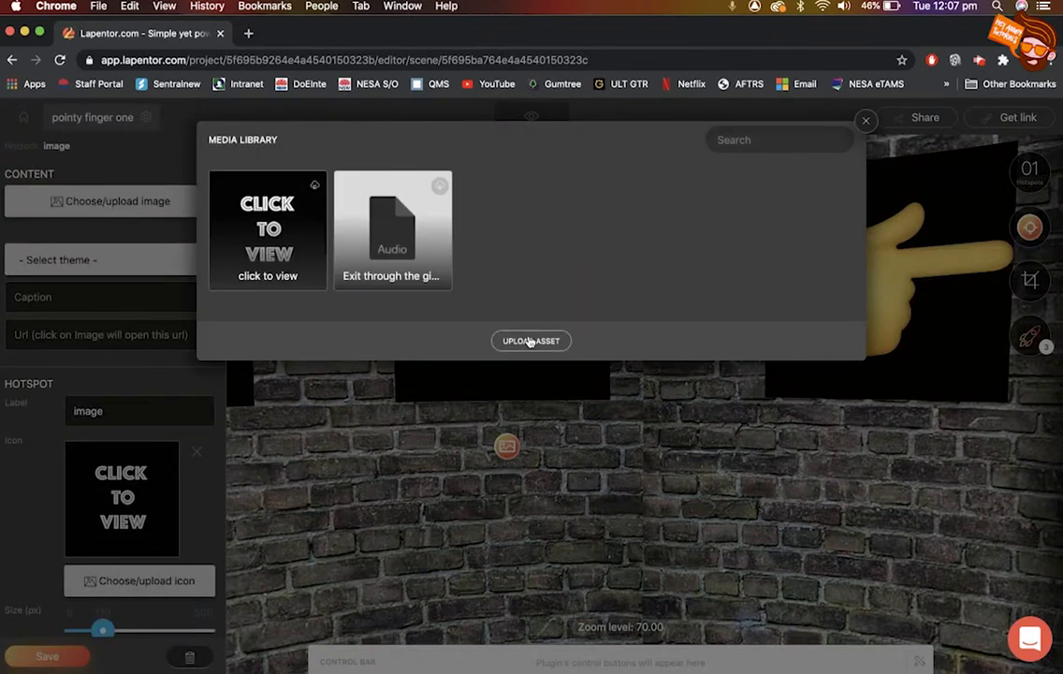
{"action": "left_click", "coordinate": [531, 341]}
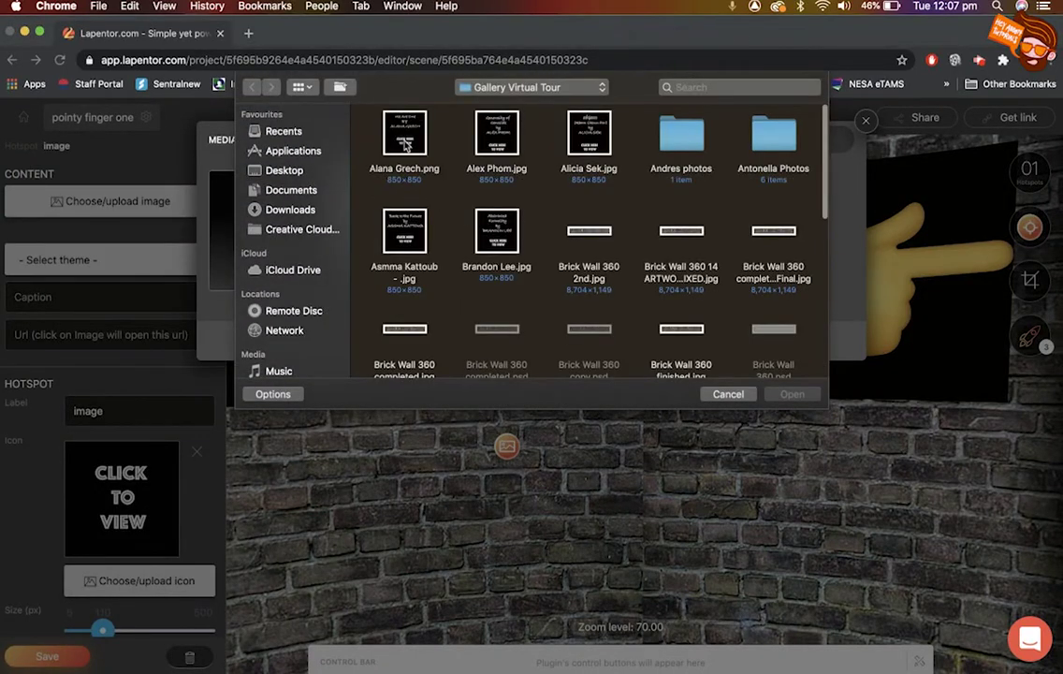
{"action": "left_click", "coordinate": [284, 170]}
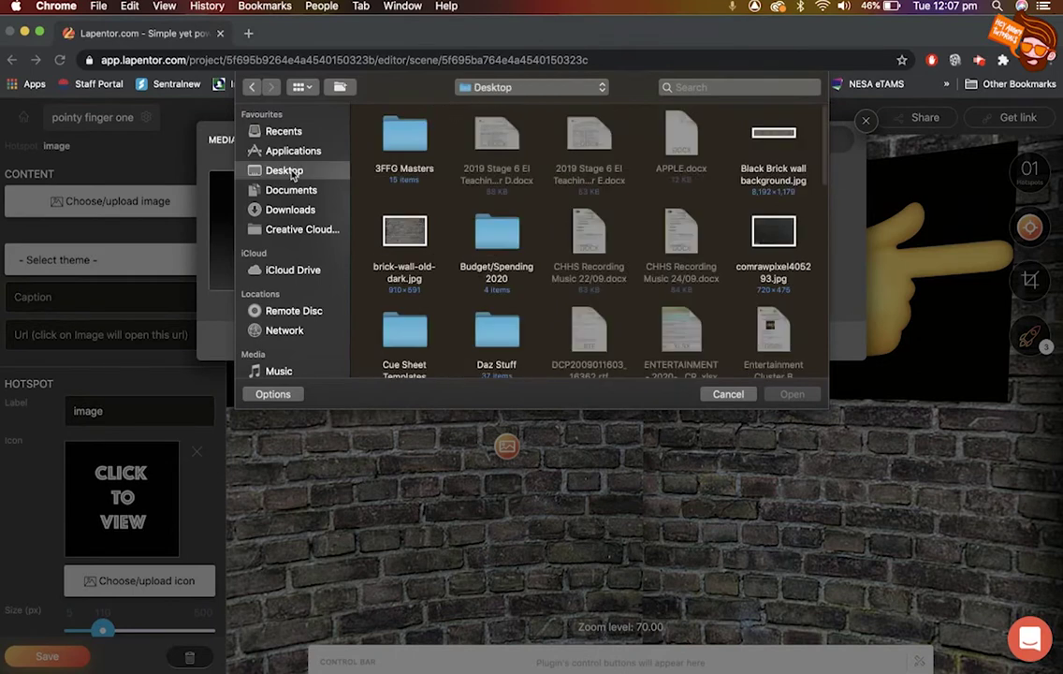
{"action": "scroll", "coordinate": [594, 217], "scroll_direction": "down", "scroll_amount": 4}
{"action": "scroll", "coordinate": [594, 217], "scroll_direction": "down", "scroll_amount": 3}
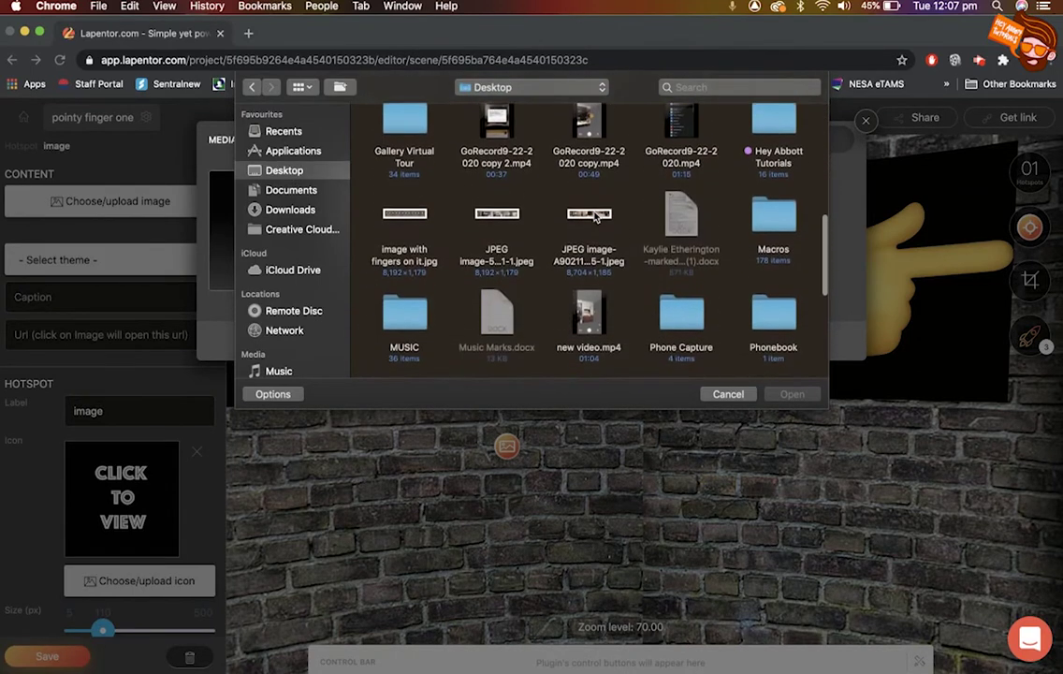
{"action": "scroll", "coordinate": [594, 217], "scroll_direction": "down", "scroll_amount": 1}
{"action": "scroll", "coordinate": [562, 243], "scroll_direction": "down", "scroll_amount": 2}
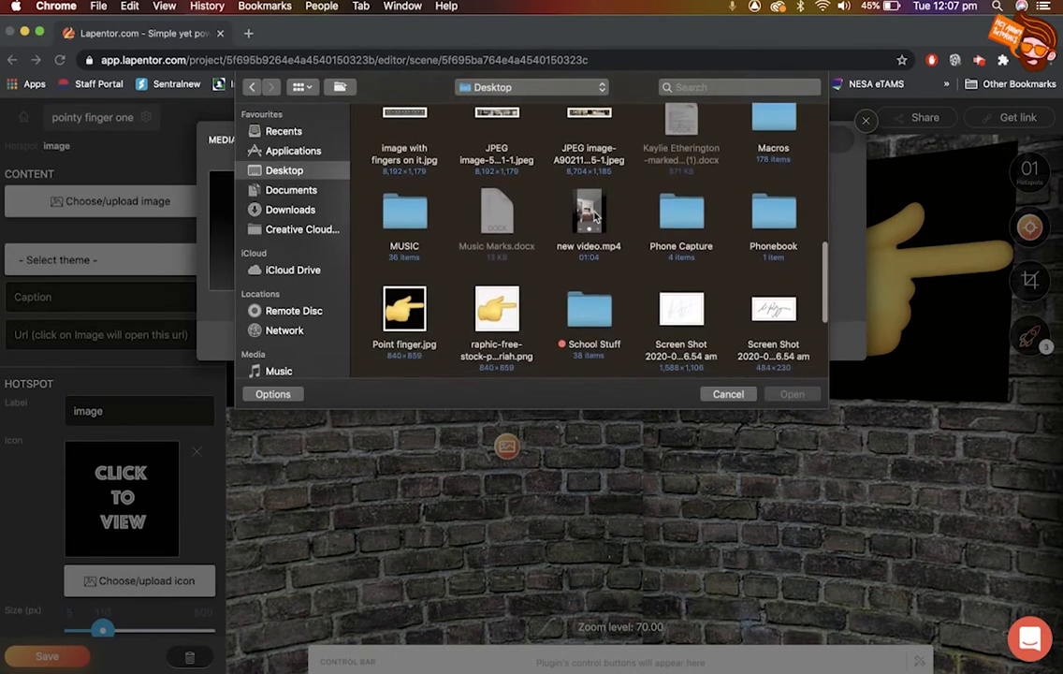
{"action": "double_click", "coordinate": [413, 302]}
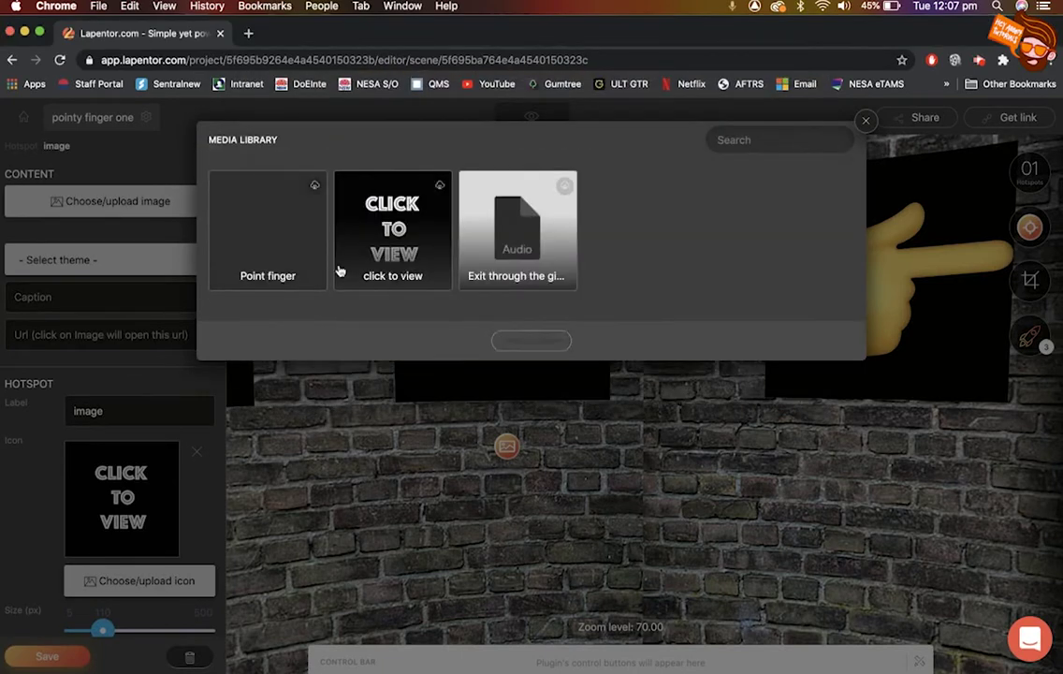
{"action": "left_click", "coordinate": [283, 244]}
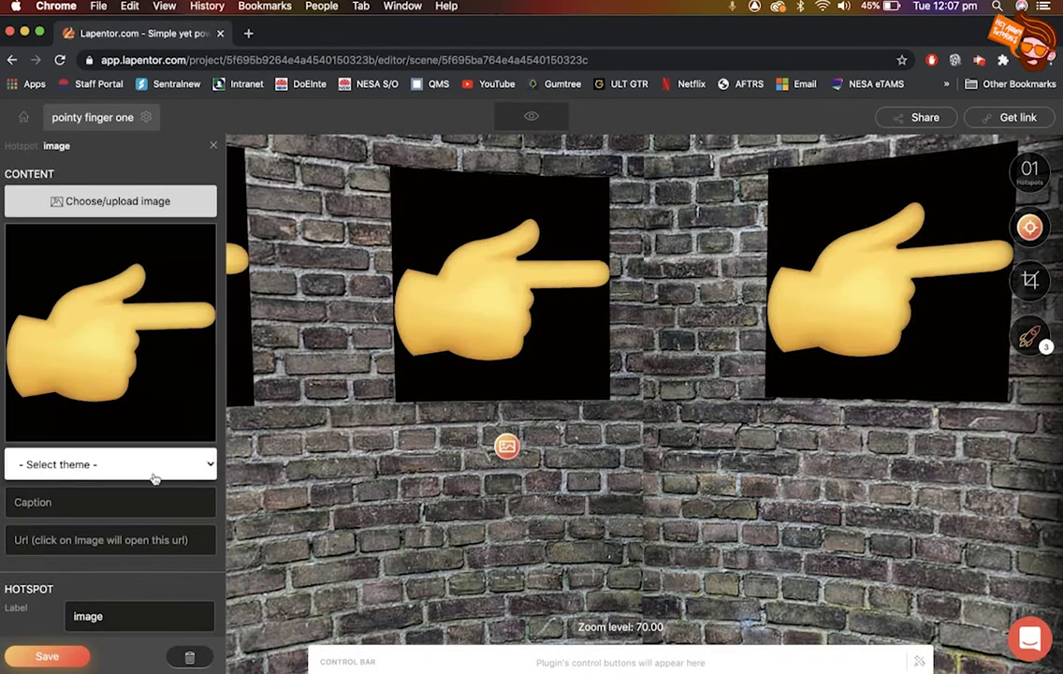
Step: Caption the image 'Blah Blah Blah', use the Modal theme, shrink the icon to 81 px, and save
{"action": "left_click", "coordinate": [128, 507]}
{"action": "type", "text": "Blah Blah Blah"}
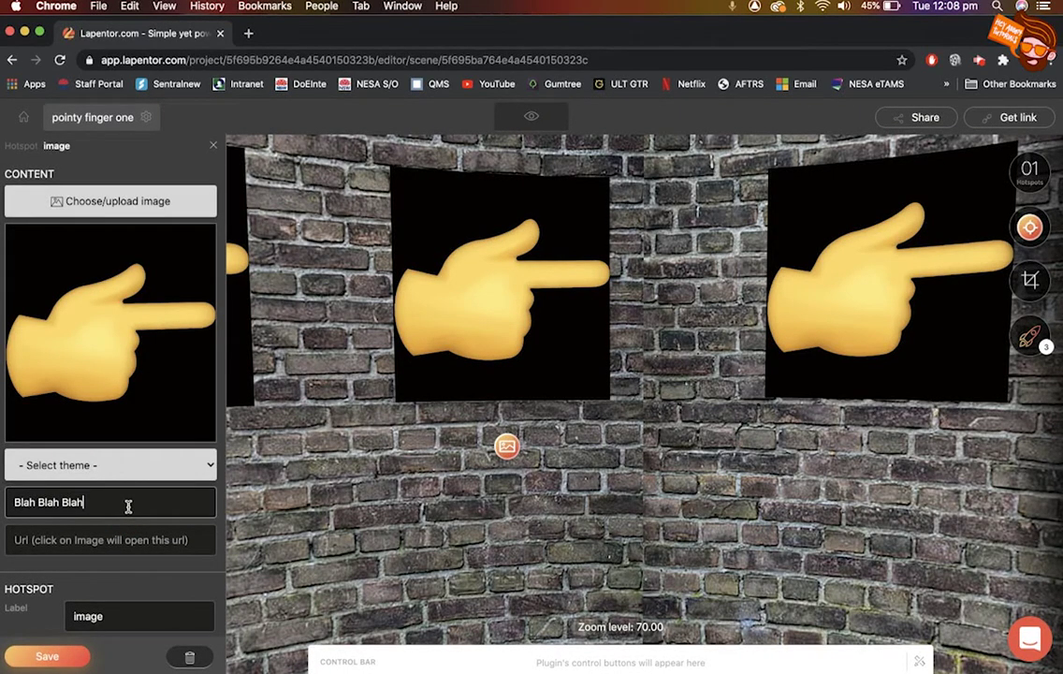
{"action": "left_click", "coordinate": [140, 465]}
{"action": "left_click", "coordinate": [123, 478]}
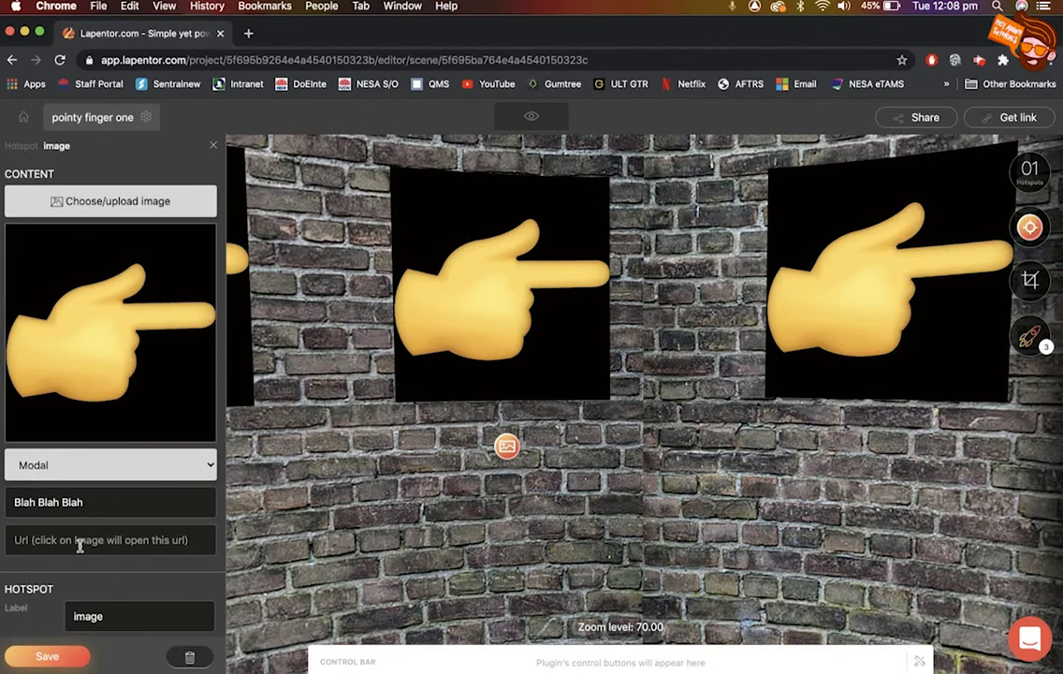
{"action": "scroll", "coordinate": [79, 548], "scroll_direction": "down", "scroll_amount": 5}
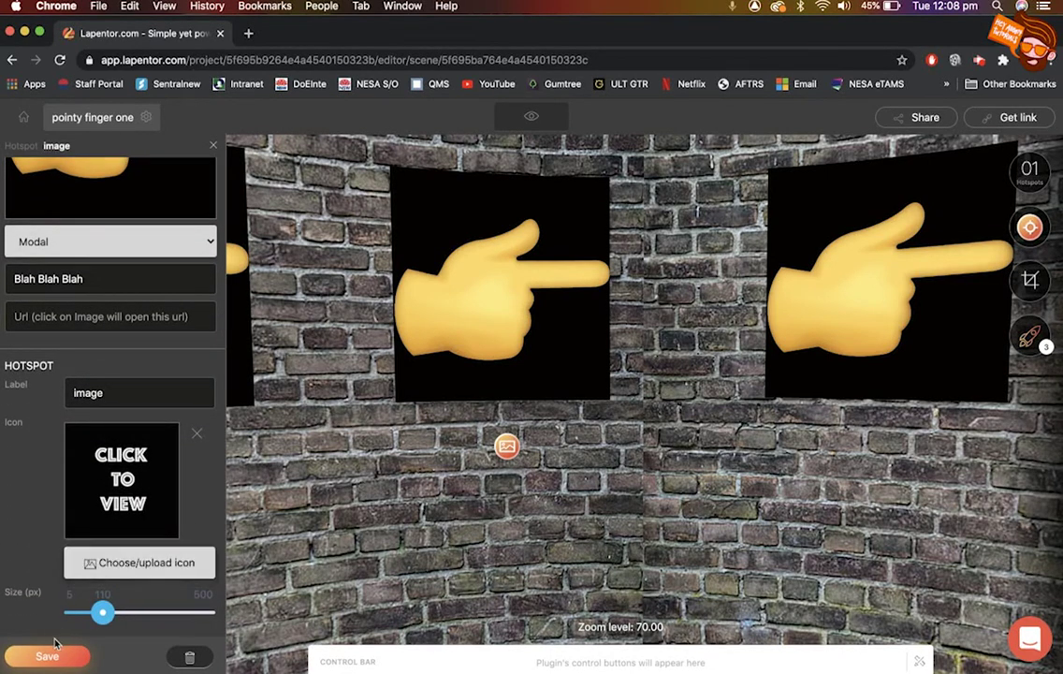
{"action": "left_click", "coordinate": [51, 654]}
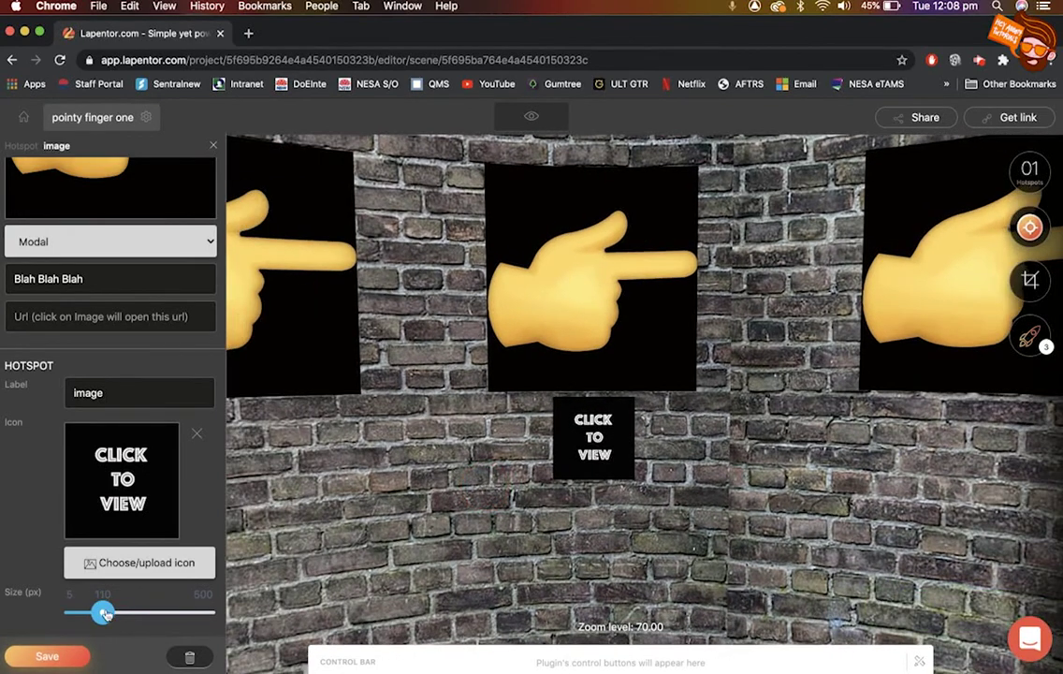
{"action": "left_click_drag", "start_coordinate": [105, 613], "coordinate": [94, 613]}
{"action": "left_click", "coordinate": [43, 654]}
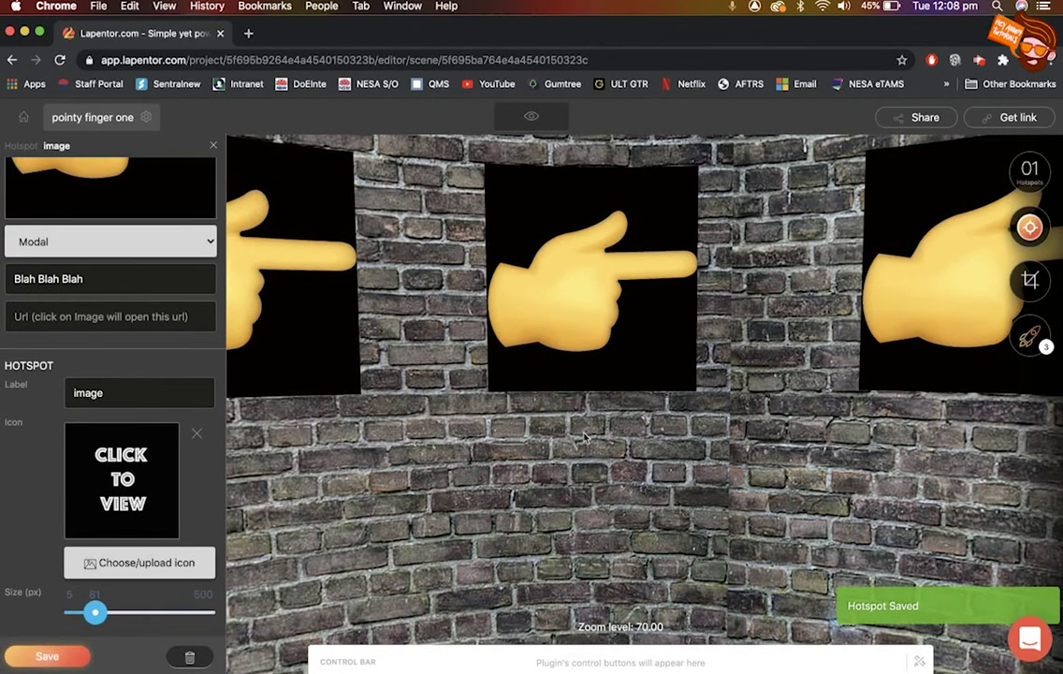
Step: Open a live preview, hide the tool bar, and turn to face the CLICK TO VIEW hotspot
{"action": "left_click", "coordinate": [550, 119]}
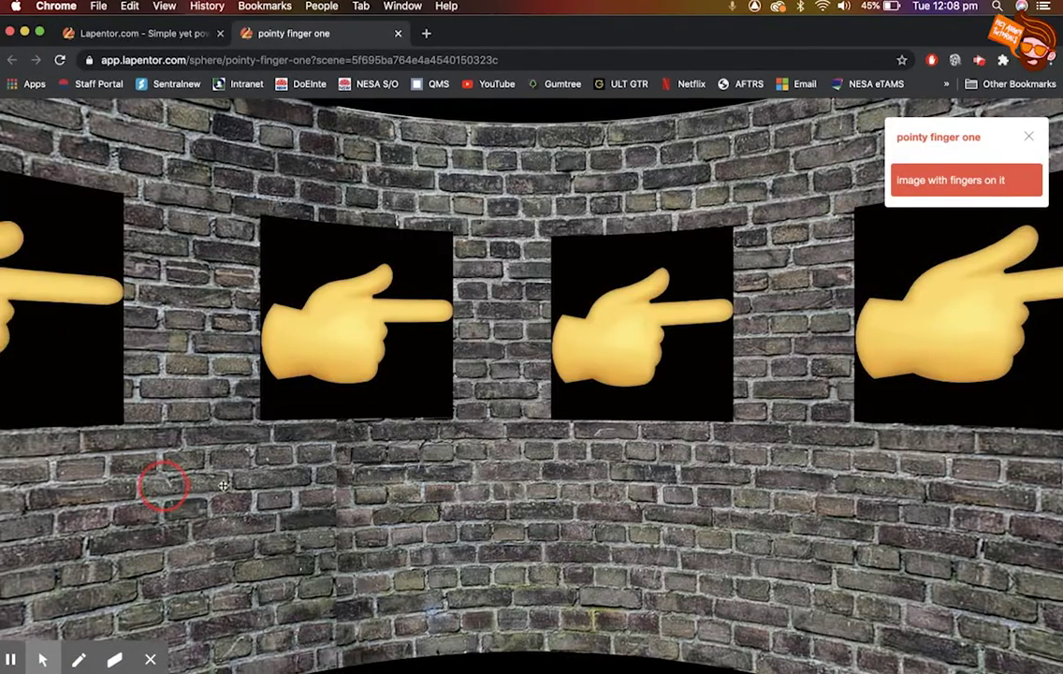
{"action": "left_click_drag", "start_coordinate": [161, 486], "coordinate": [893, 487]}
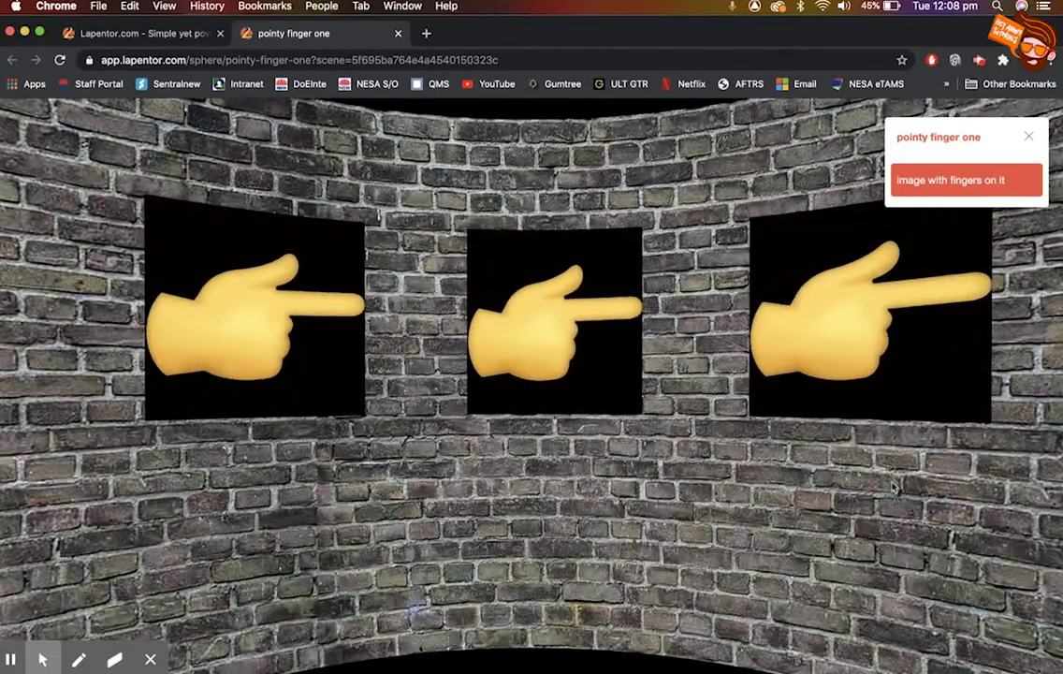
{"action": "left_click_drag", "start_coordinate": [147, 466], "coordinate": [763, 459]}
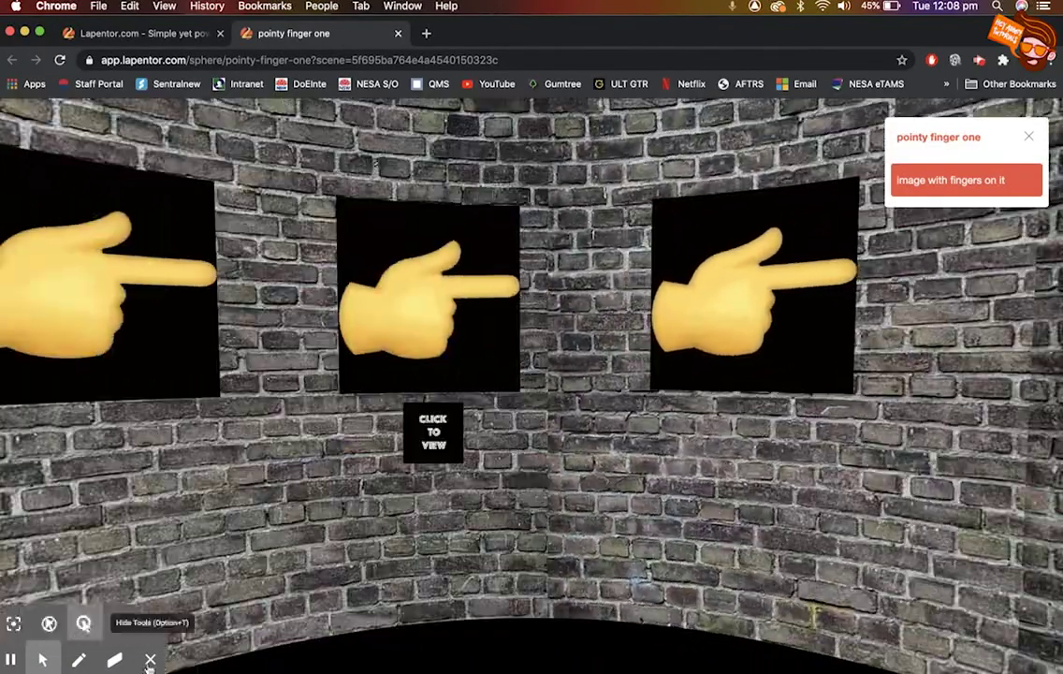
{"action": "left_click", "coordinate": [150, 660]}
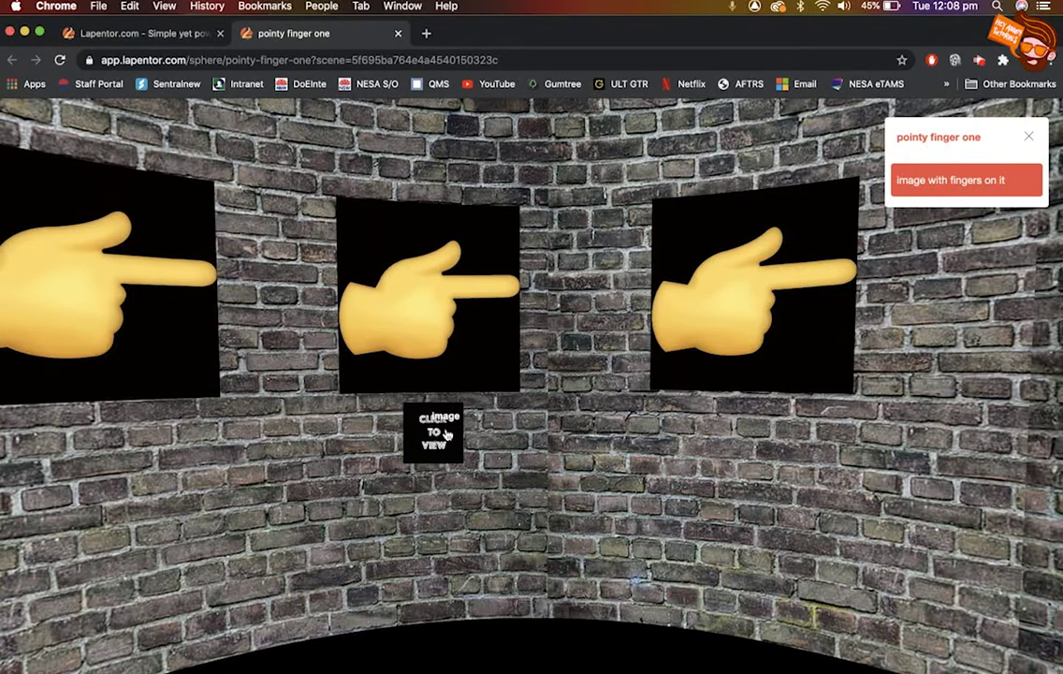
{"action": "left_click_drag", "start_coordinate": [499, 429], "coordinate": [615, 408]}
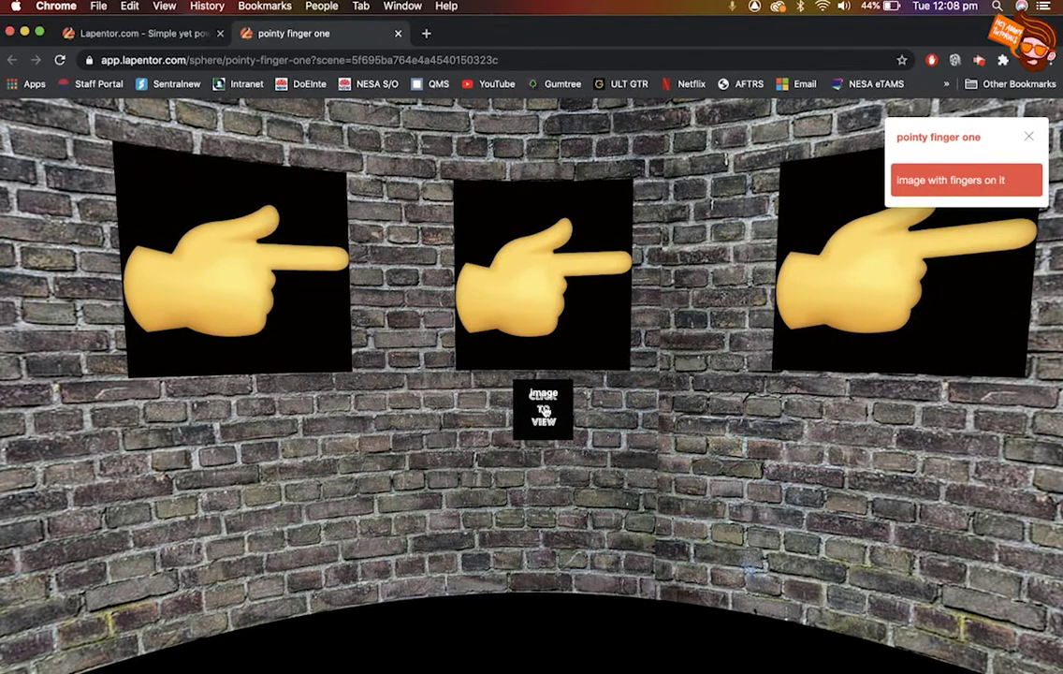
Step: Open the pointing-finger modal from the hotspot, close it, and look along the wall
{"action": "left_click", "coordinate": [543, 410]}
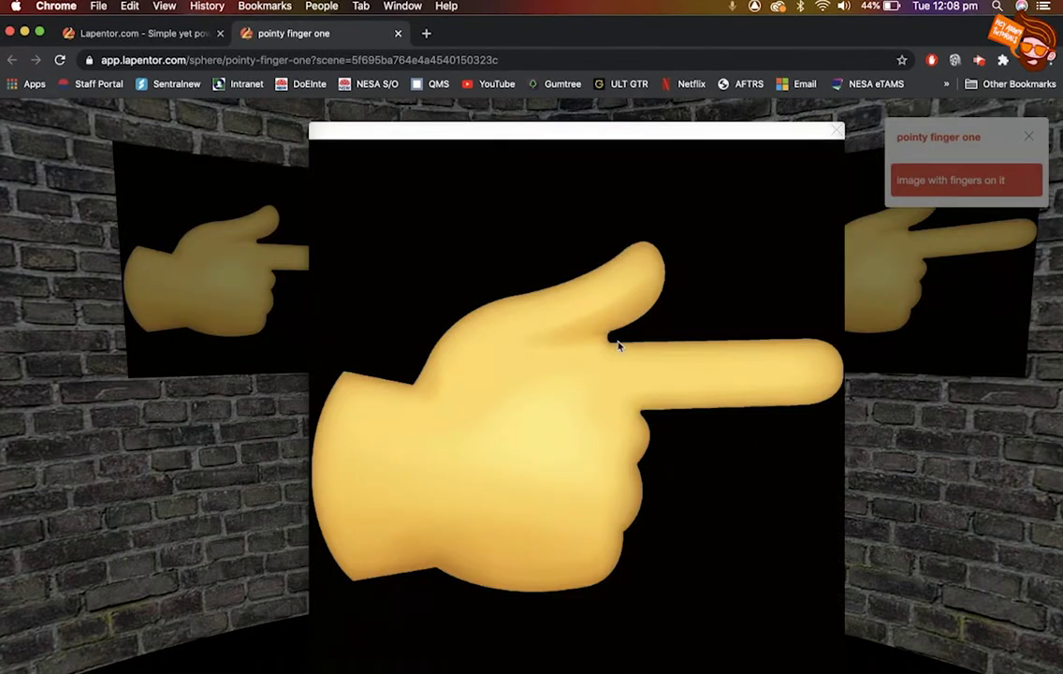
{"action": "scroll", "coordinate": [707, 257], "scroll_direction": "down", "scroll_amount": 2}
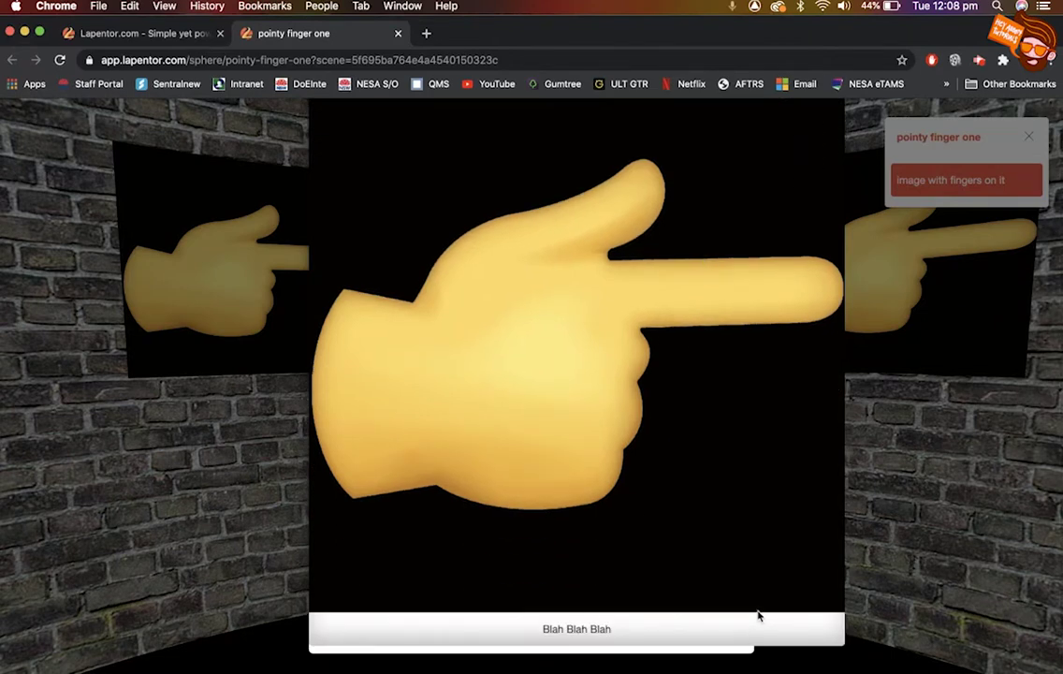
{"action": "scroll", "coordinate": [742, 296], "scroll_direction": "up", "scroll_amount": 2}
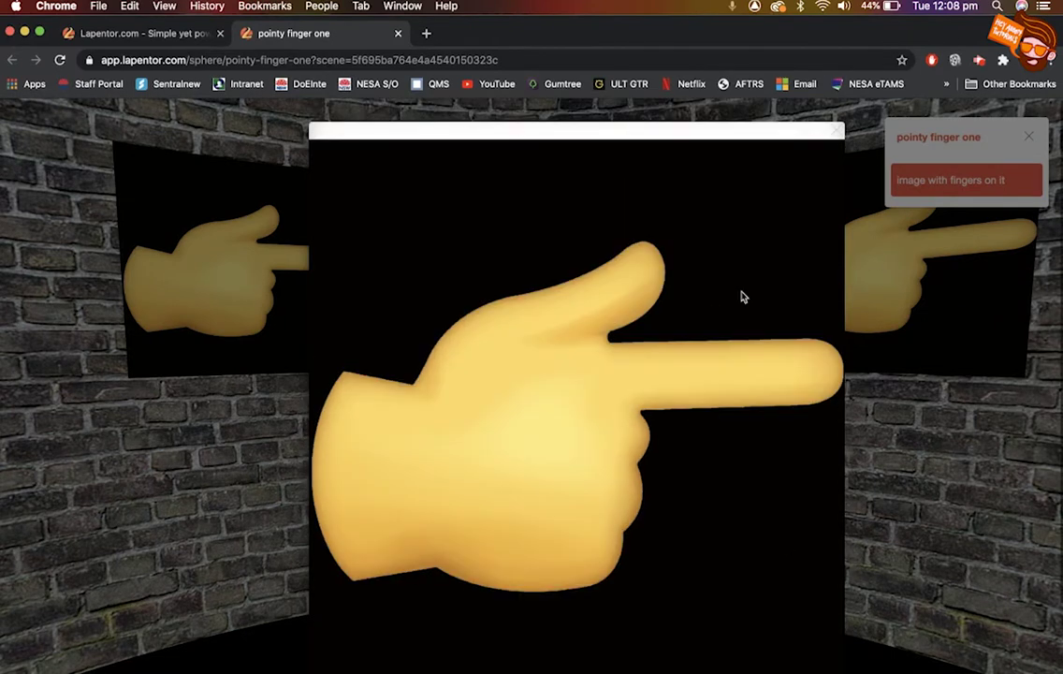
{"action": "left_click", "coordinate": [837, 132]}
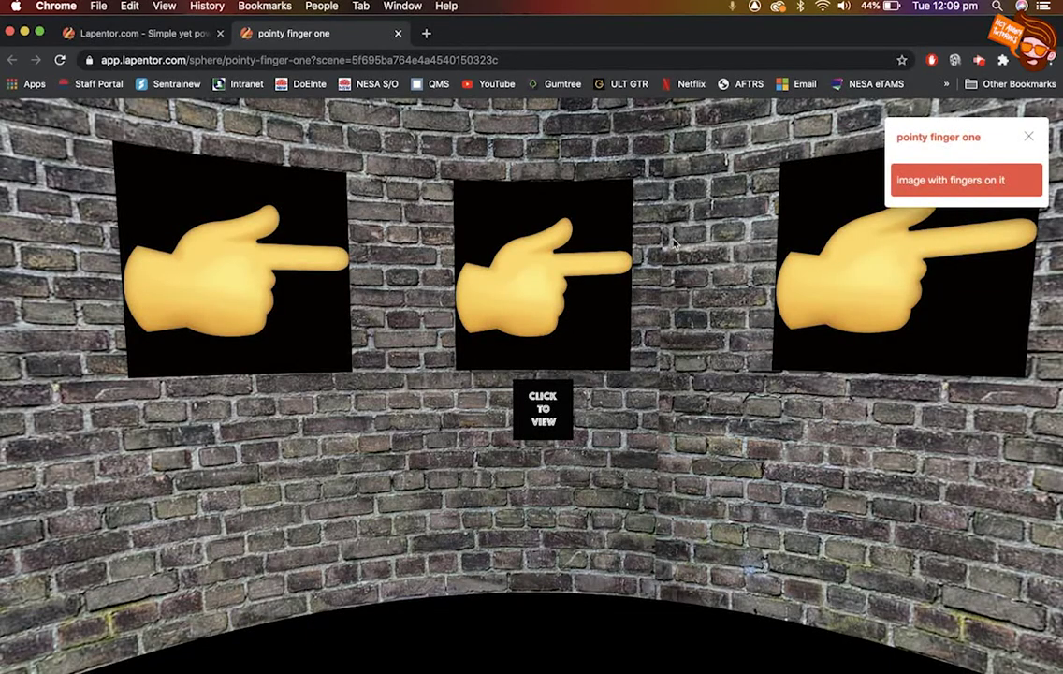
{"action": "mouse_move", "coordinate": [360, 461]}
{"action": "left_mouse_down"}
{"action": "mouse_move", "coordinate": [743, 510]}
{"action": "mouse_move", "coordinate": [814, 505]}
{"action": "left_mouse_up"}
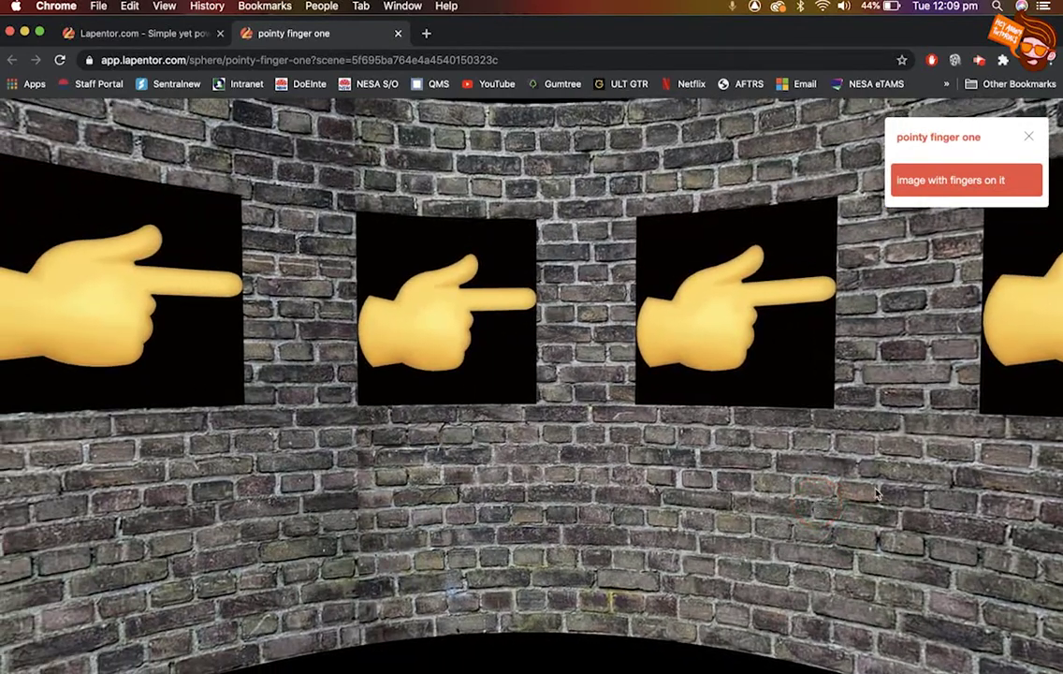
{"action": "mouse_move", "coordinate": [878, 494]}
{"action": "left_mouse_down"}
{"action": "mouse_move", "coordinate": [655, 484]}
{"action": "mouse_move", "coordinate": [531, 410]}
{"action": "left_mouse_up"}
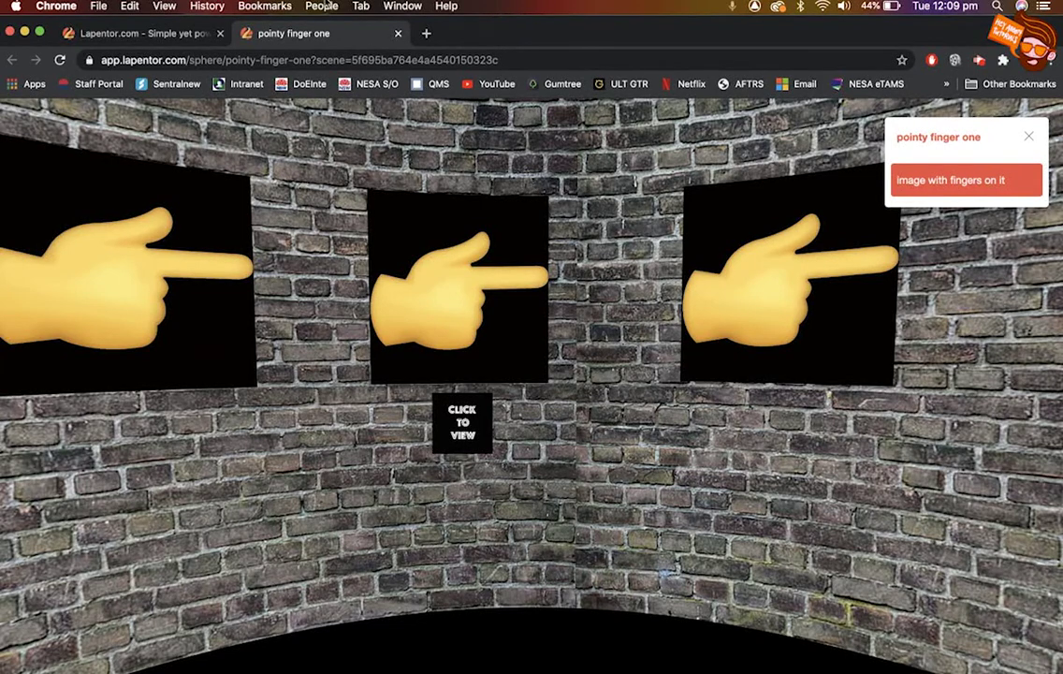
Step: Return to the dashboard, open the final for gallery tour, and enlarge the Abstracted Formality artwork with its description
{"action": "left_click", "coordinate": [161, 35]}
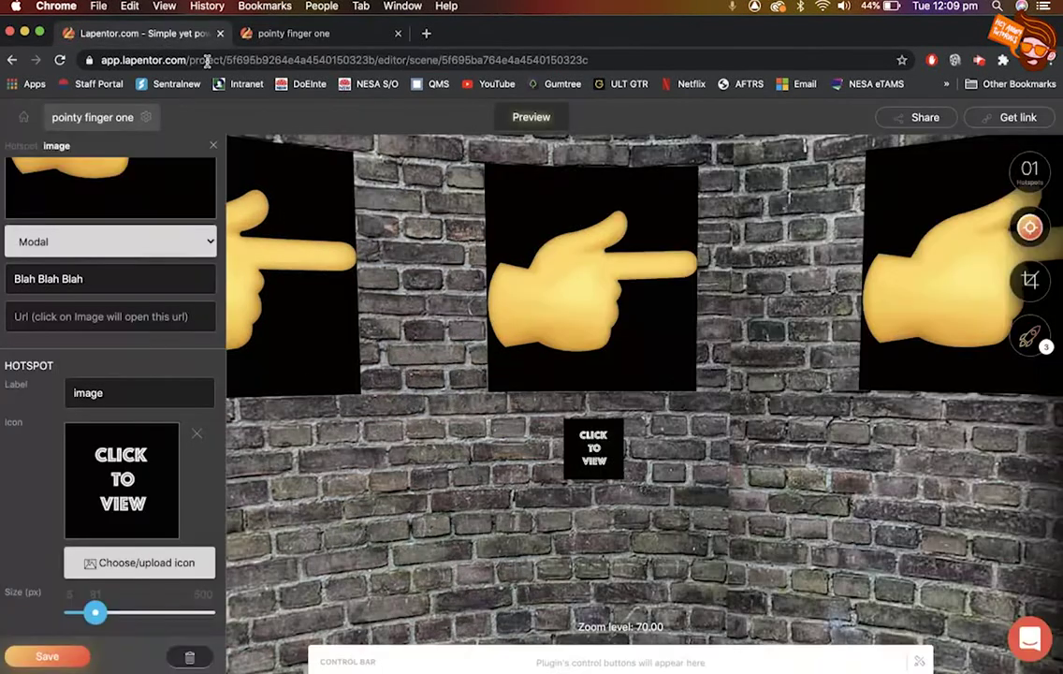
{"action": "left_click", "coordinate": [26, 120]}
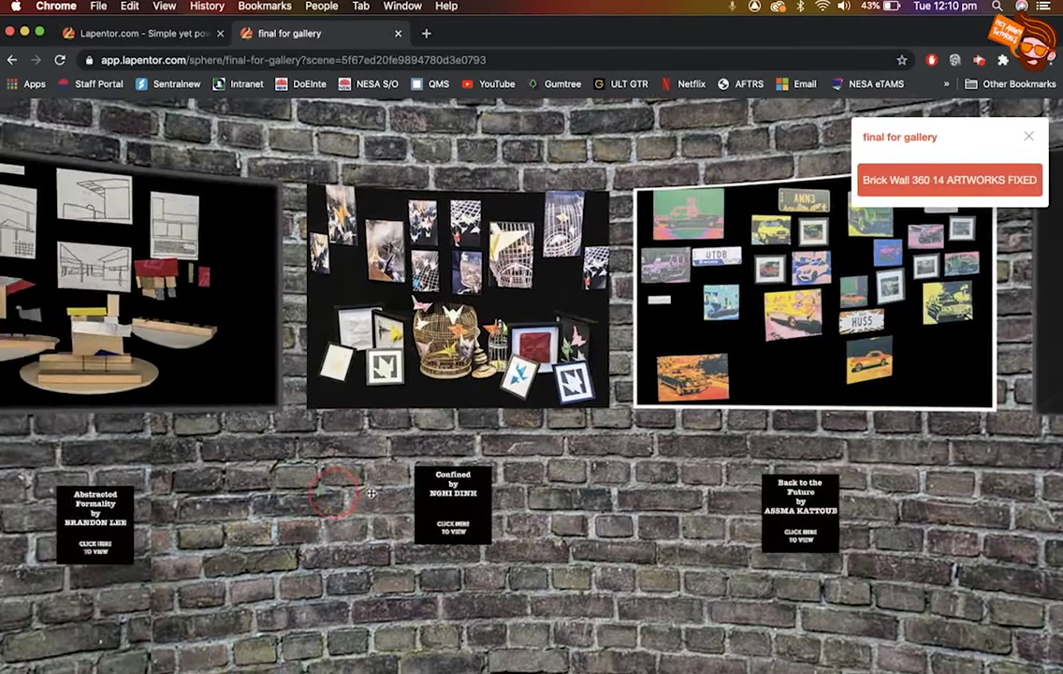
{"action": "left_click_drag", "start_coordinate": [553, 486], "coordinate": [383, 482]}
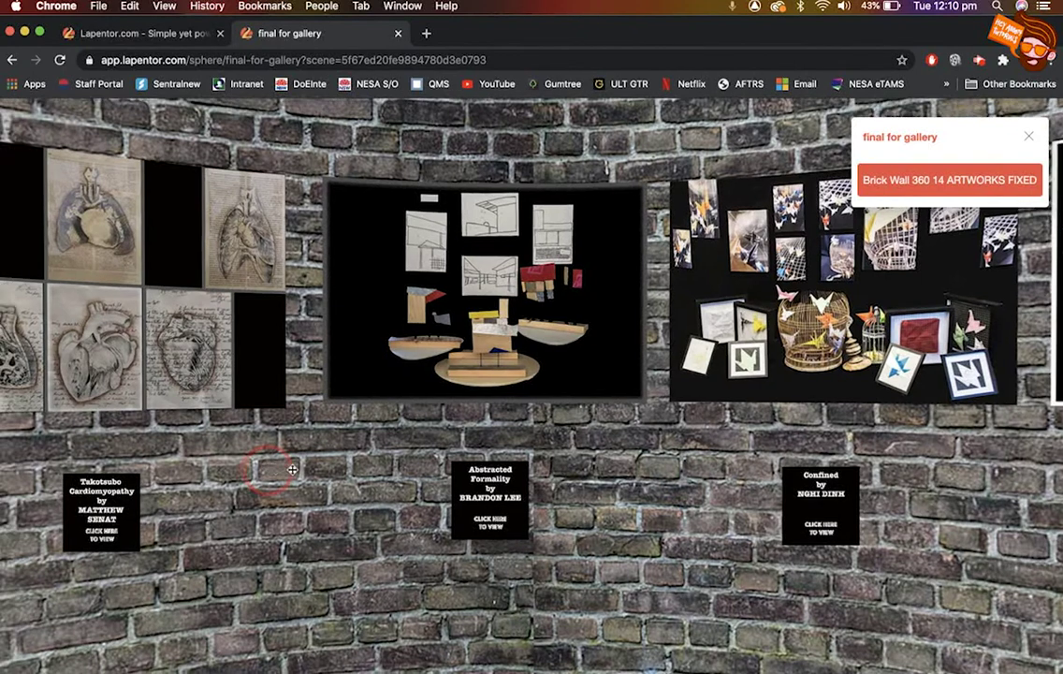
{"action": "left_click_drag", "start_coordinate": [227, 423], "coordinate": [356, 456]}
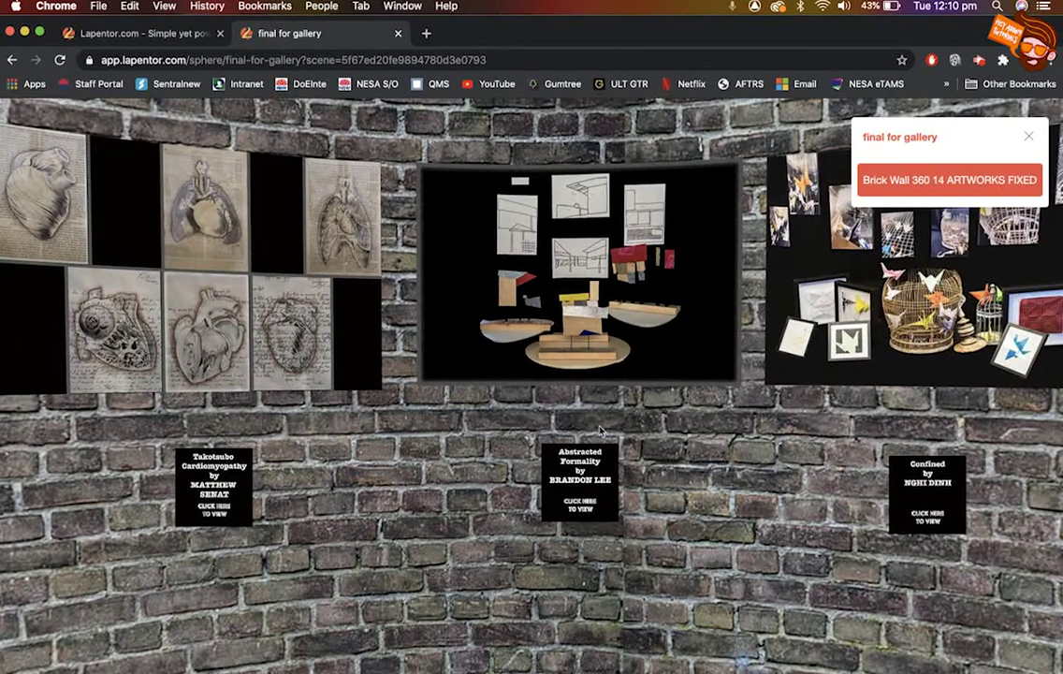
{"action": "left_click", "coordinate": [579, 468]}
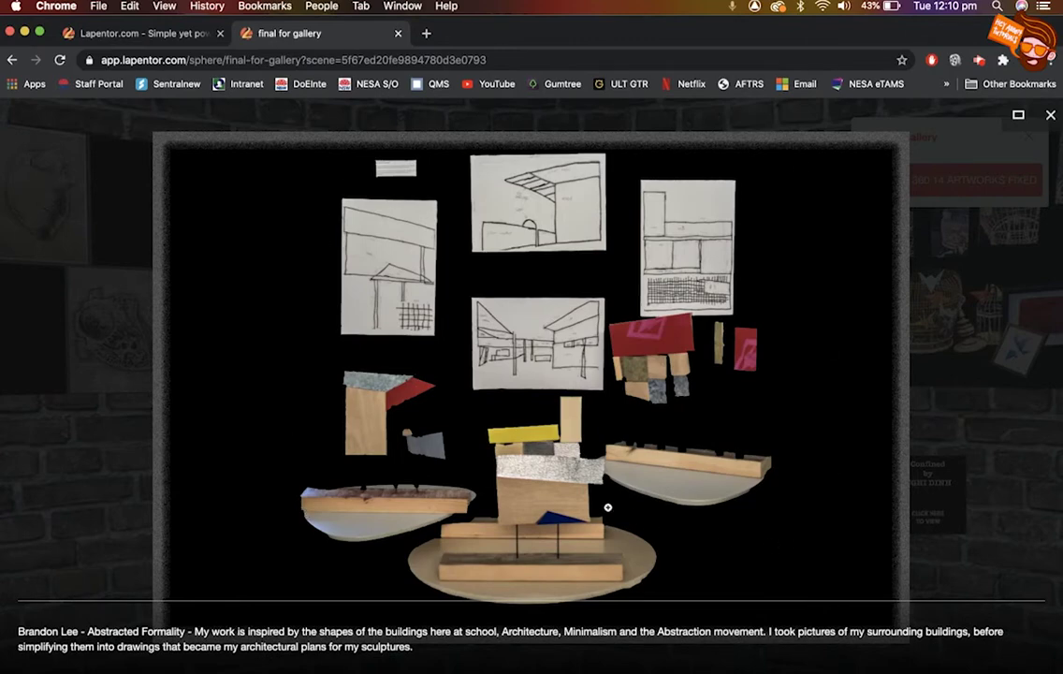
Step: Zoom in on an artwork, close the enlarged view, and rotate the gallery onward
{"action": "left_click", "coordinate": [518, 340]}
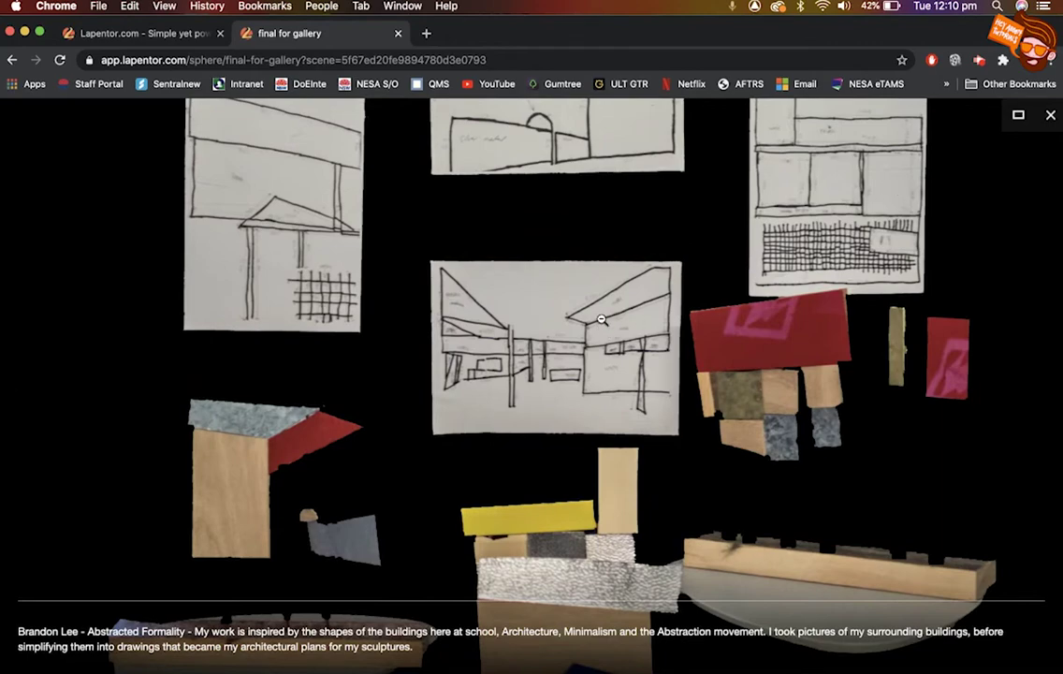
{"action": "key", "text": "Escape"}
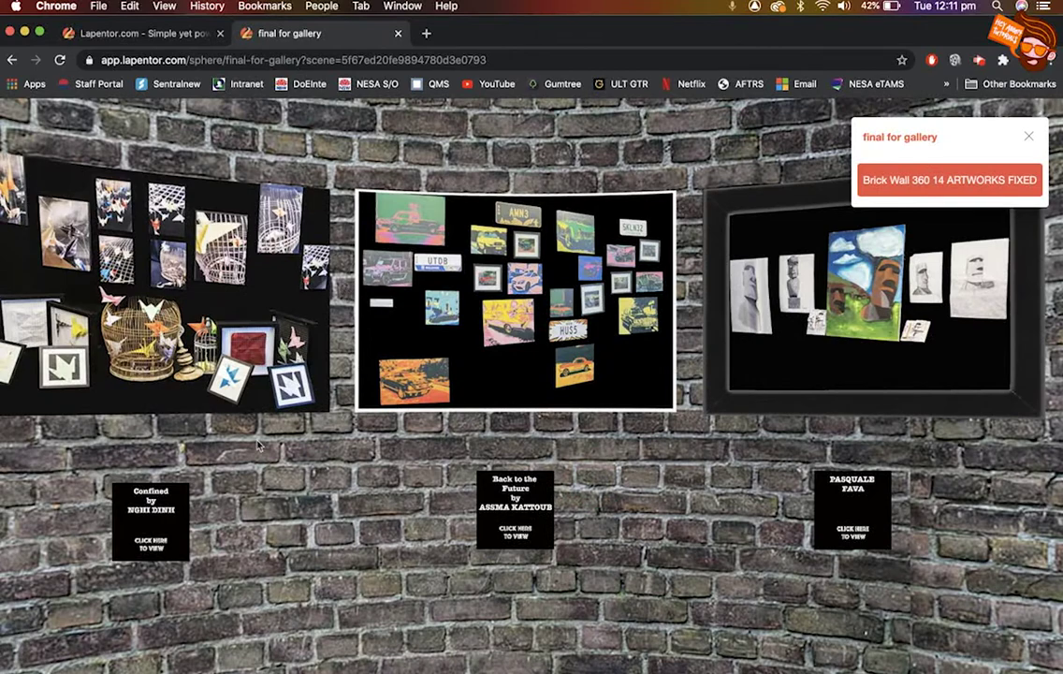
{"action": "left_click_drag", "start_coordinate": [260, 446], "coordinate": [468, 443]}
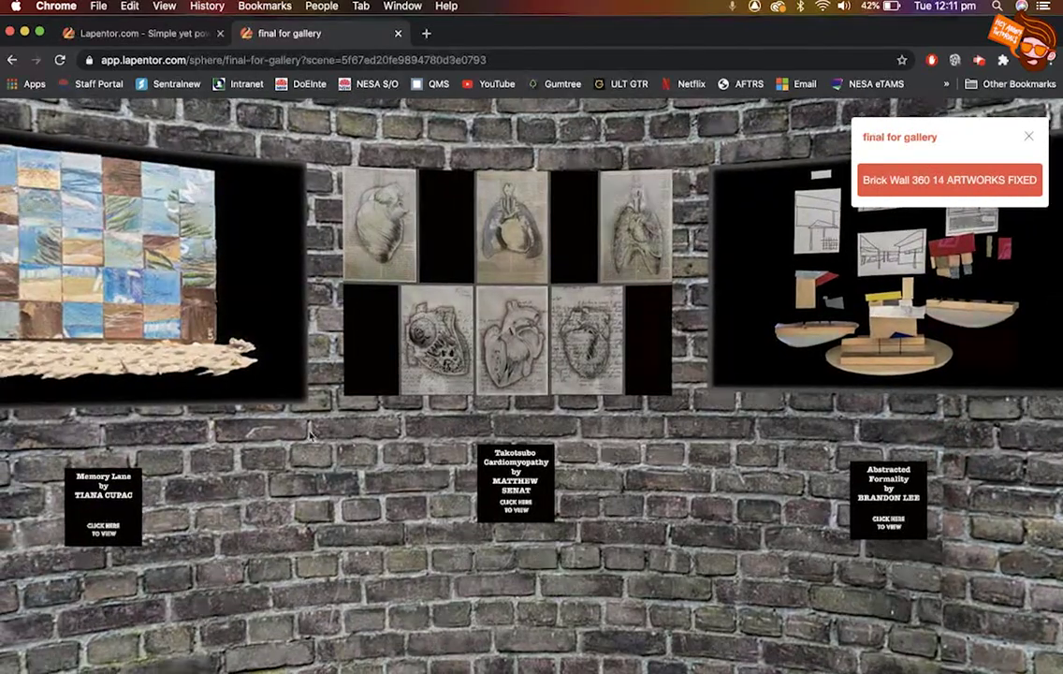
Step: Open the Memory Lane artwork with its description, then close its viewer
{"action": "left_click_drag", "start_coordinate": [239, 471], "coordinate": [435, 329]}
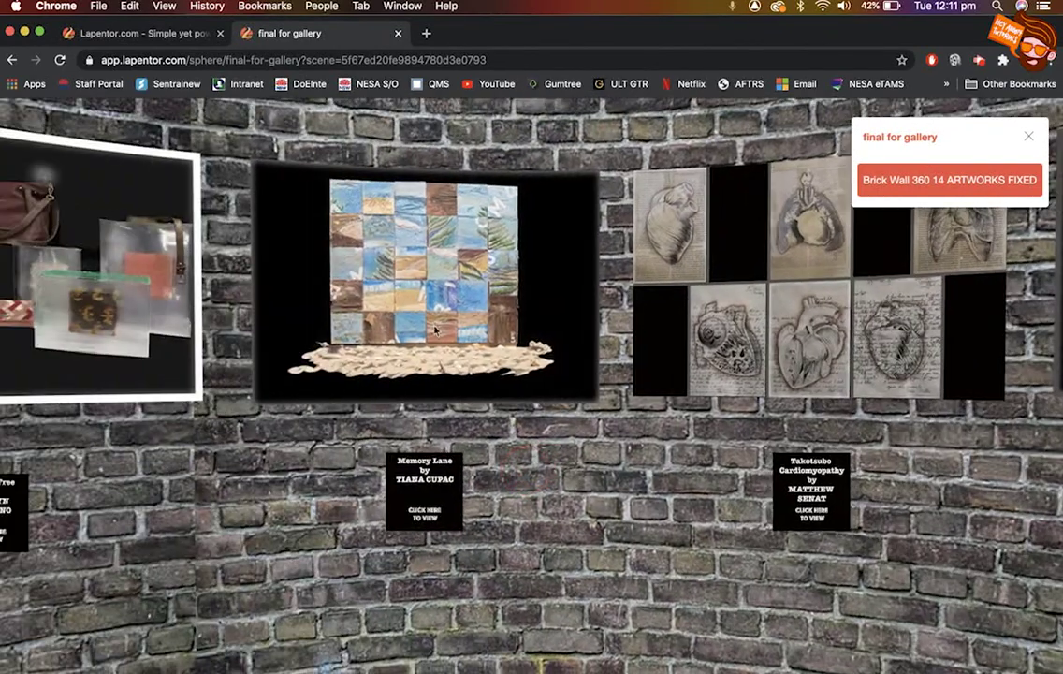
{"action": "left_click", "coordinate": [423, 482]}
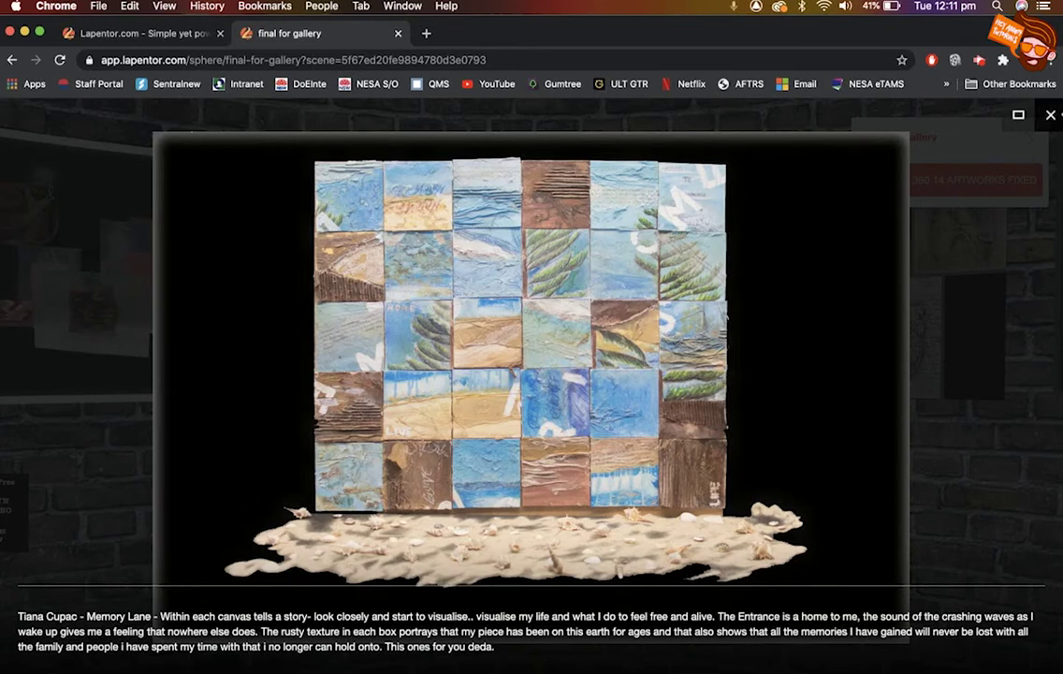
{"action": "left_click", "coordinate": [1052, 115]}
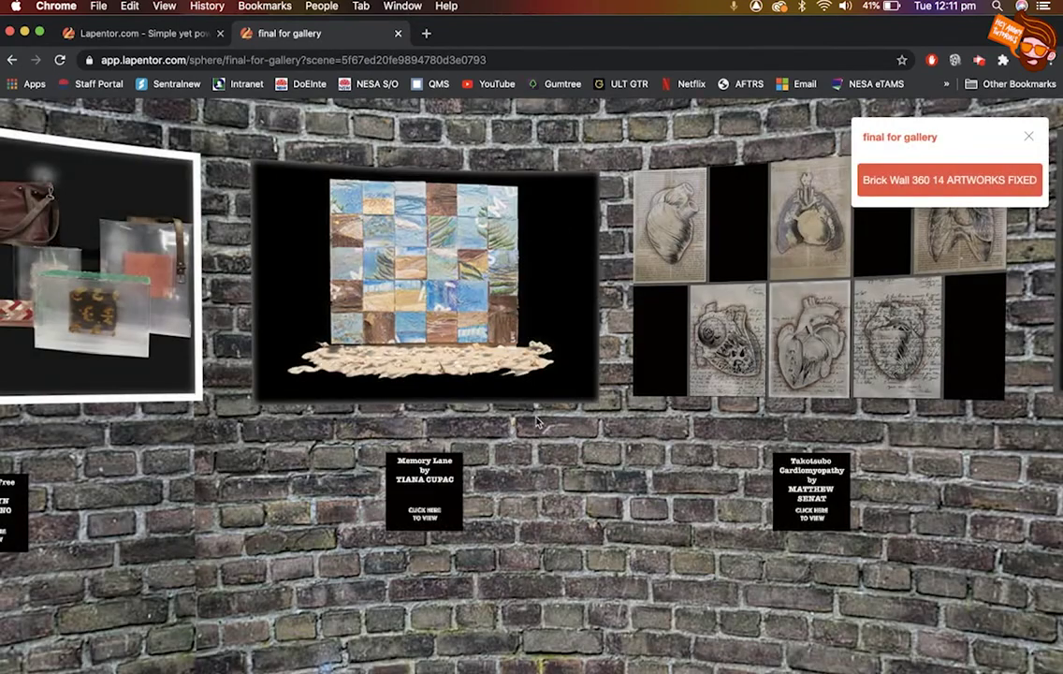